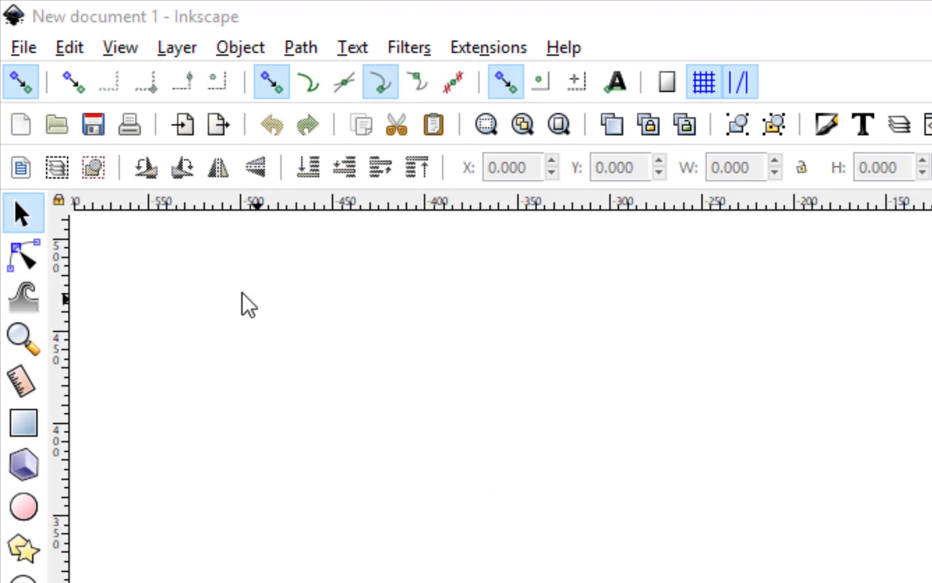
# - Configure the document properties with inches as display units and a US Letter page in landscape orientation
pyautogui.click(24, 47)
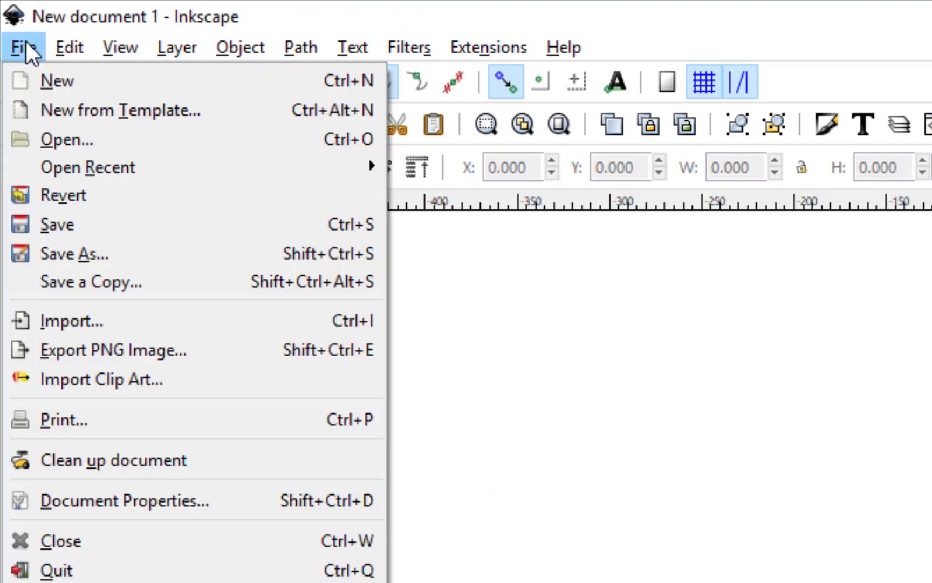
pyautogui.click(126, 493)
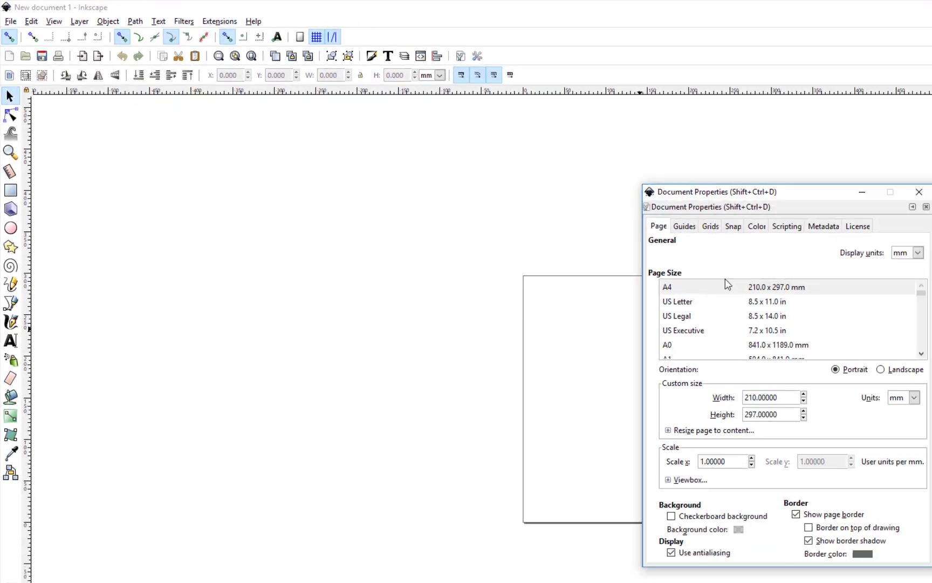
pyautogui.moveTo(643, 176); pyautogui.dragTo(492, 177)
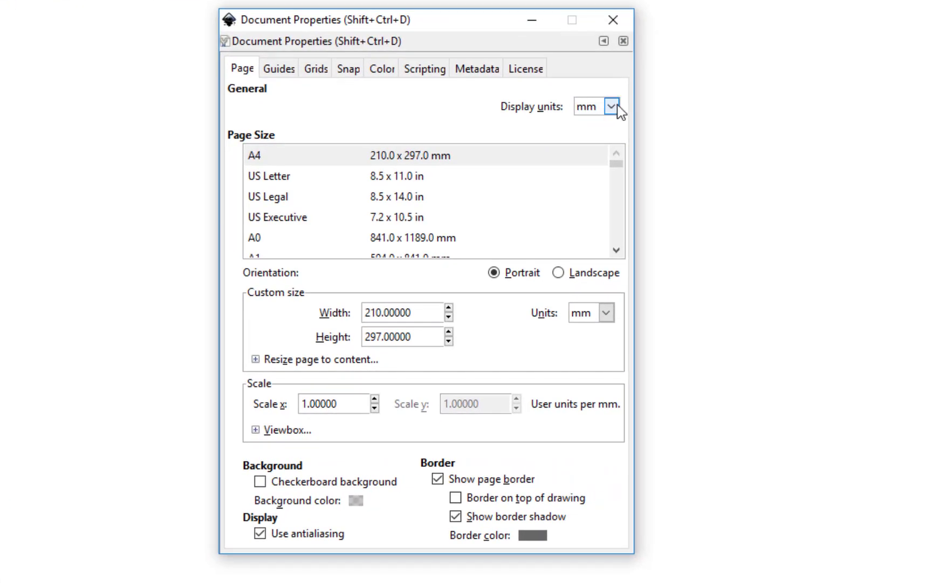
pyautogui.click(617, 107)
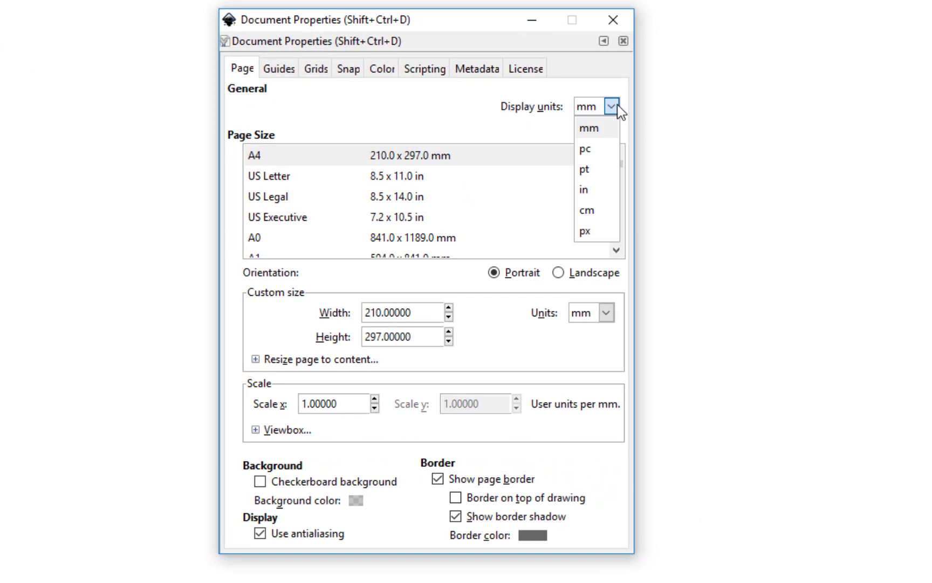
pyautogui.click(593, 189)
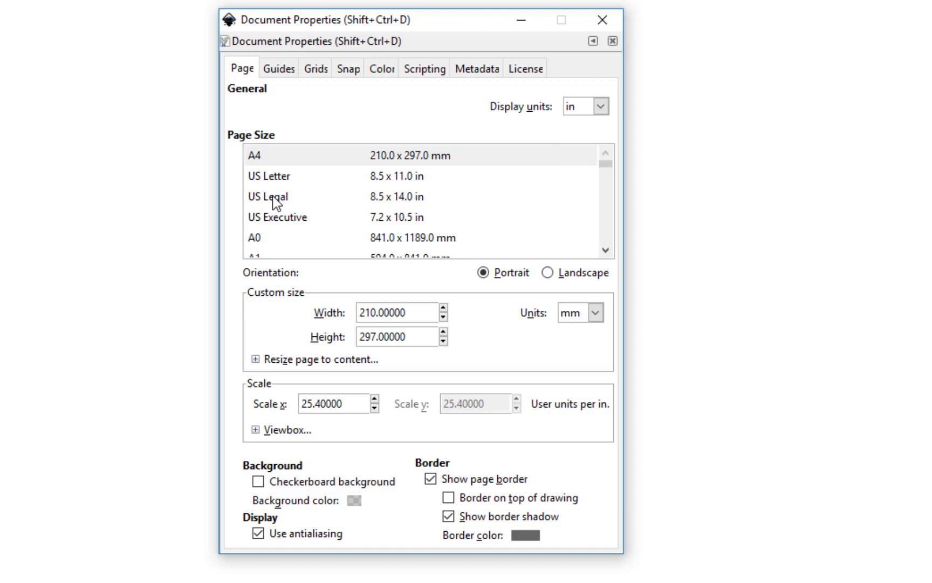
pyautogui.click(281, 176)
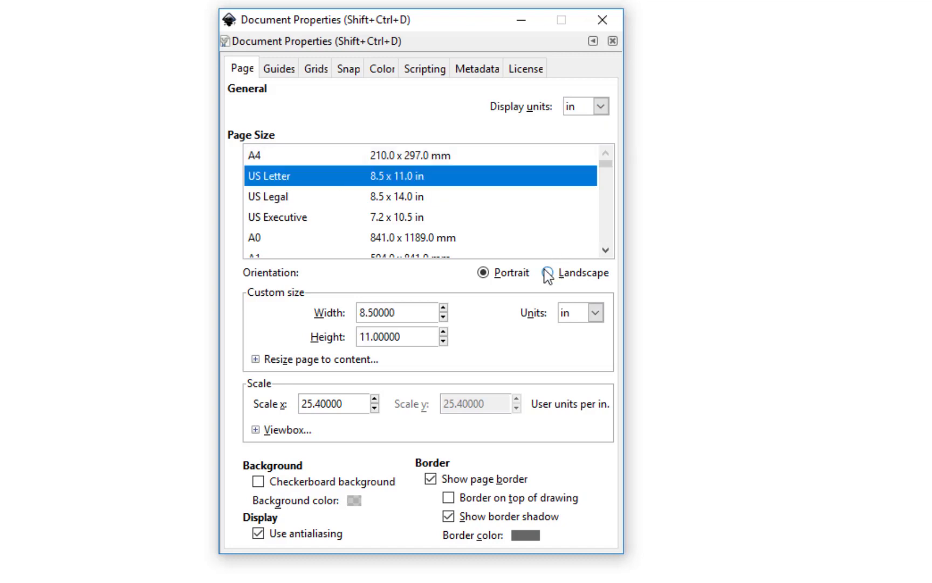
pyautogui.click(547, 273)
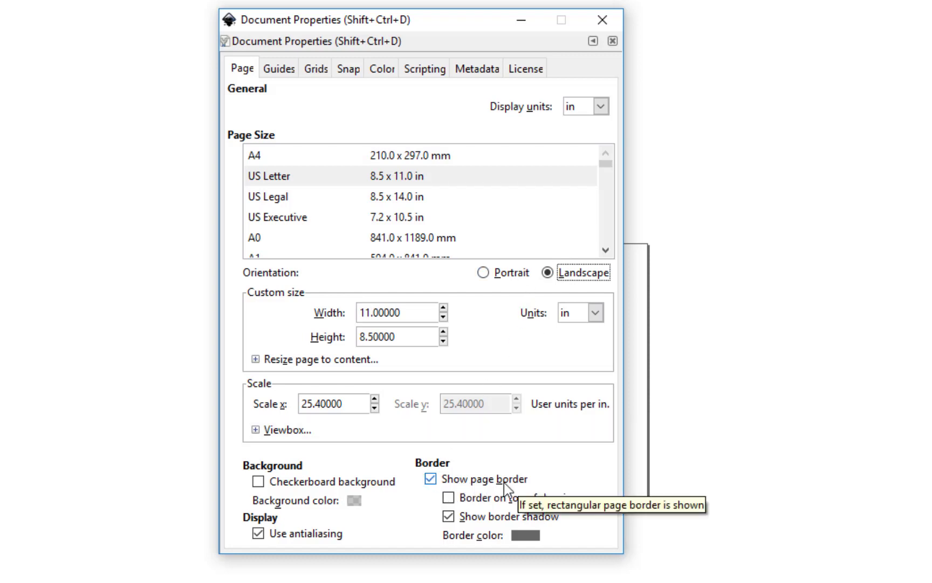
pyautogui.click(611, 26)
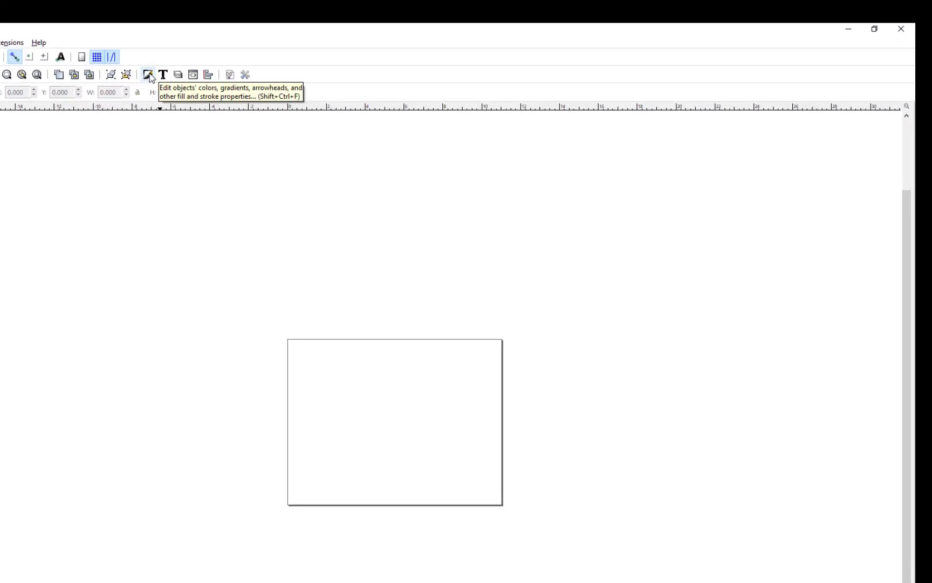
# - Open the Fill and Stroke dialog and the Align and Distribute dialog
pyautogui.click(150, 75)
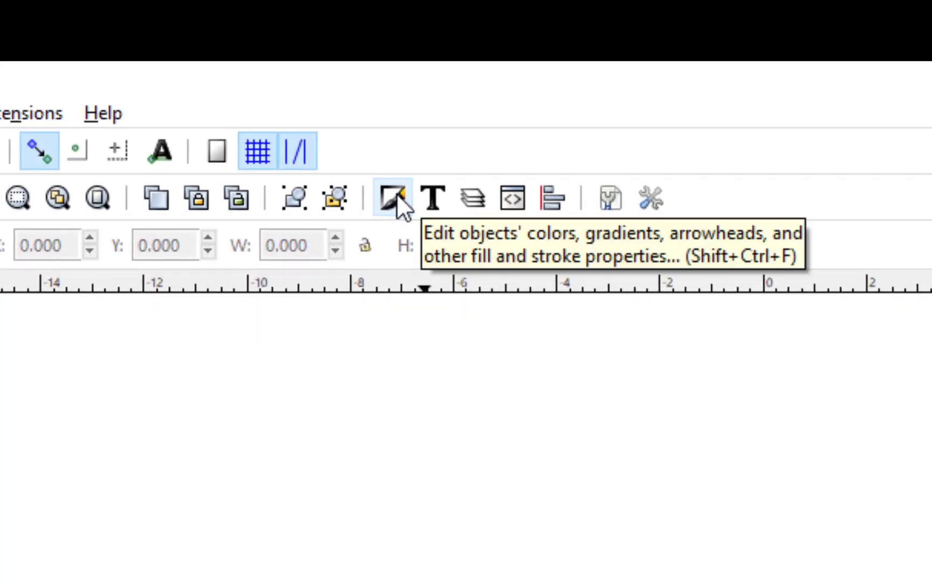
pyautogui.click(558, 200)
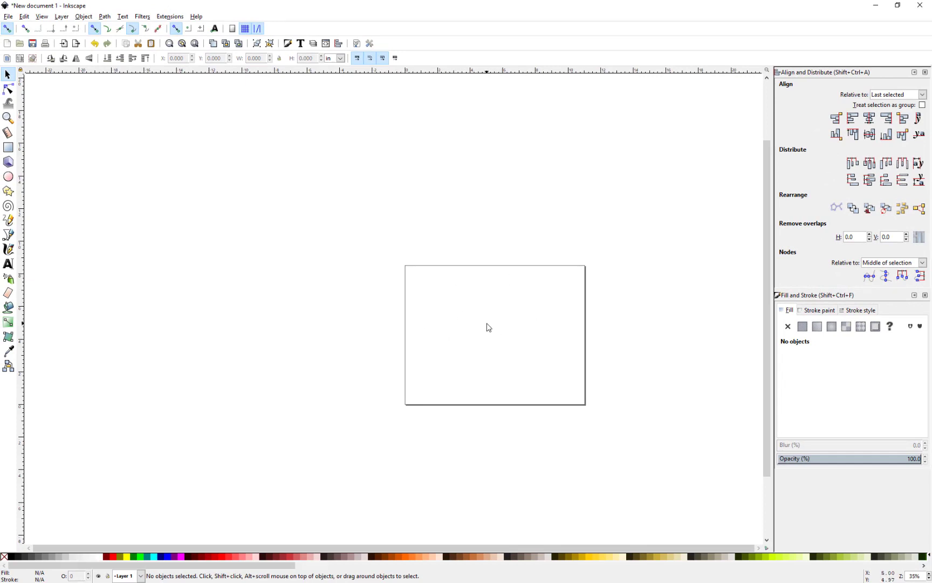
# - Examine the blank landscape page at several zoom levels and pan across it
pyautogui.scroll(2, 488, 327)
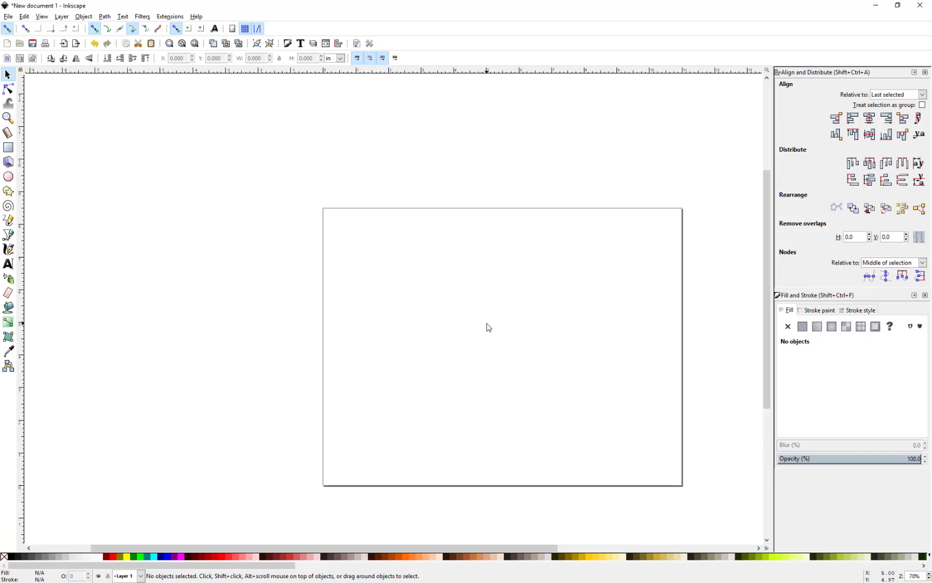
pyautogui.scroll(1, 488, 327)
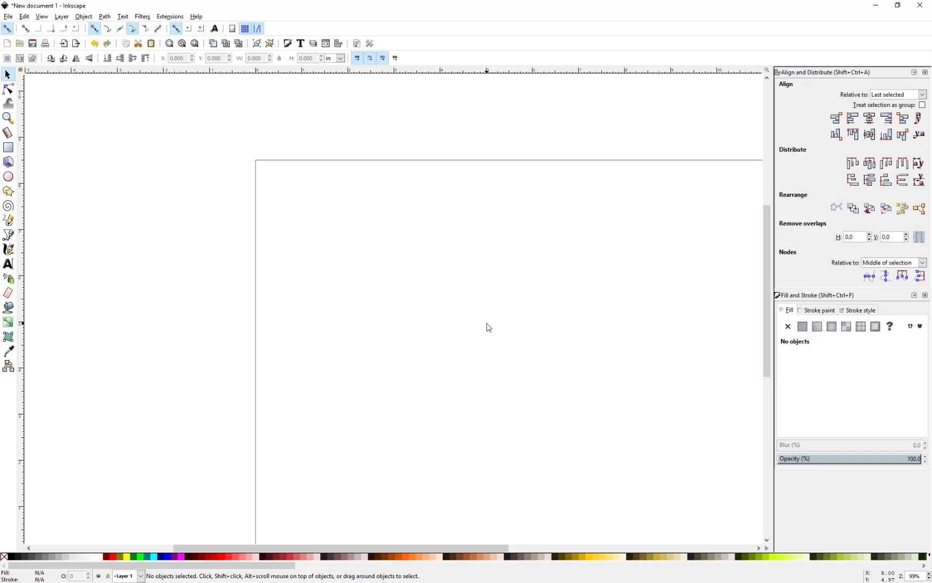
pyautogui.scroll(-3, 489, 327)
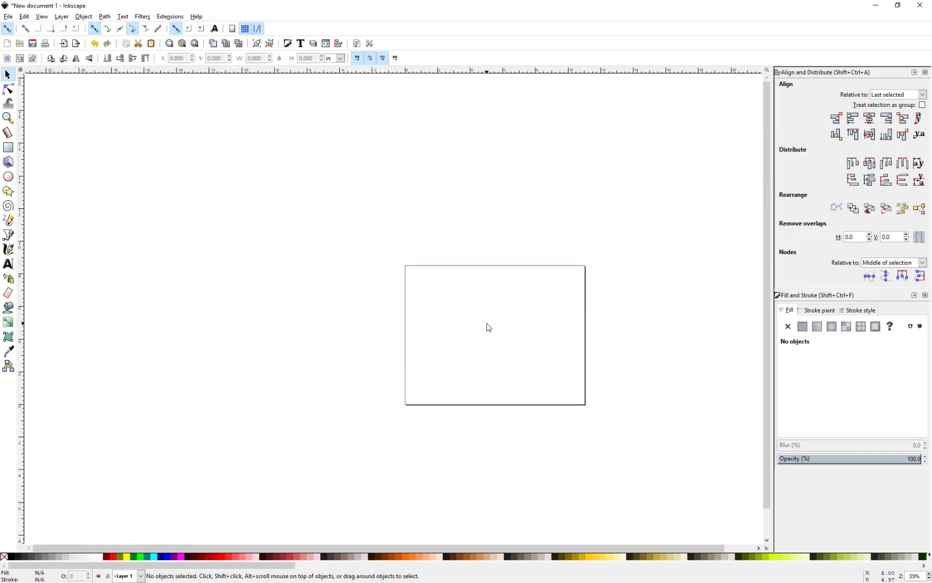
pyautogui.scroll(4, 489, 327)
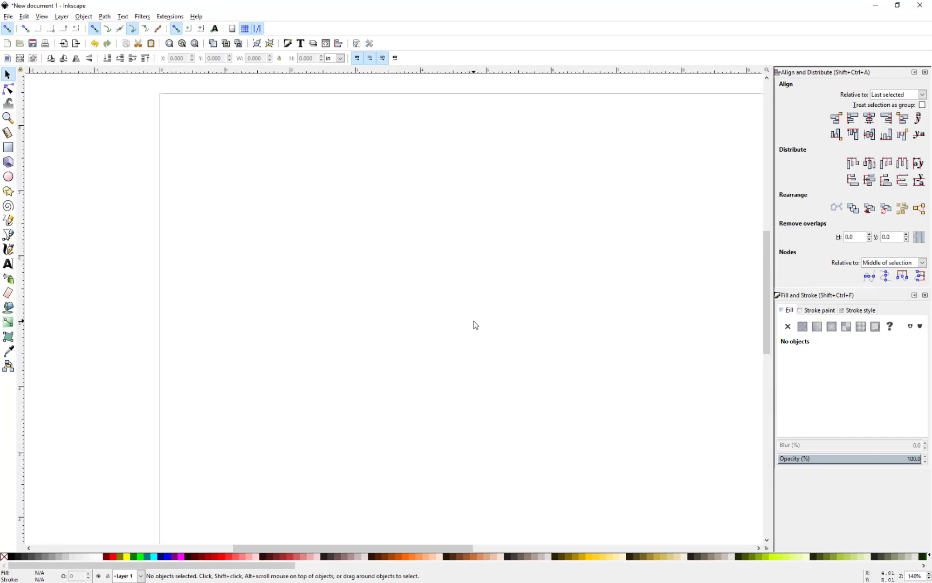
pyautogui.scroll(-1, 482, 324)
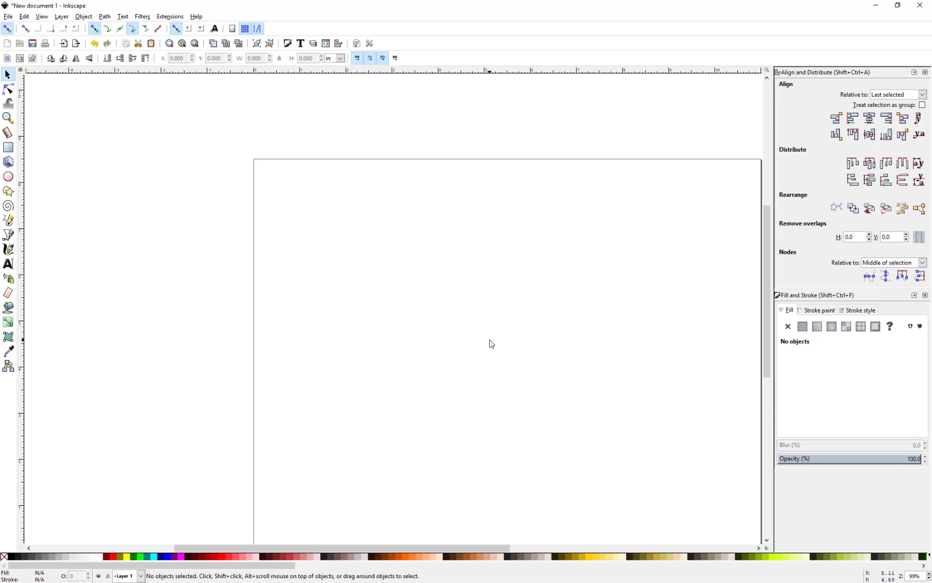
pyautogui.press('space')
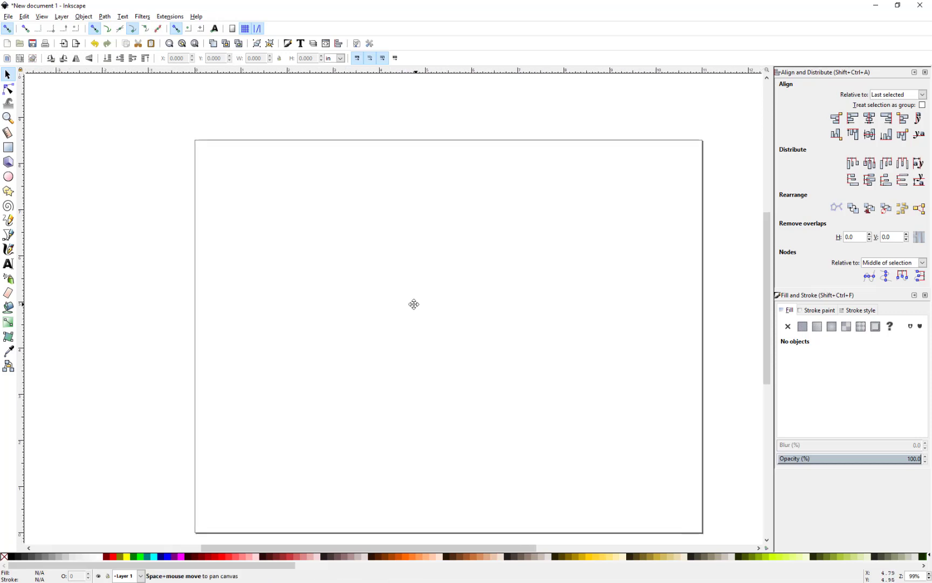
pyautogui.moveTo(414, 304); pyautogui.dragTo(193, 265)
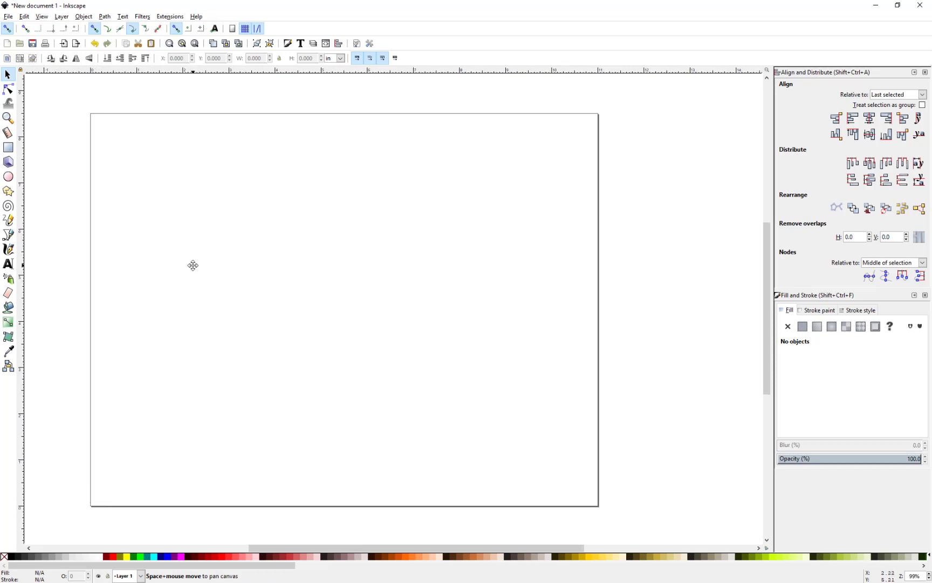
pyautogui.keyDown('ctrl'); pyautogui.scroll(1, 193, 265); pyautogui.keyUp('ctrl')
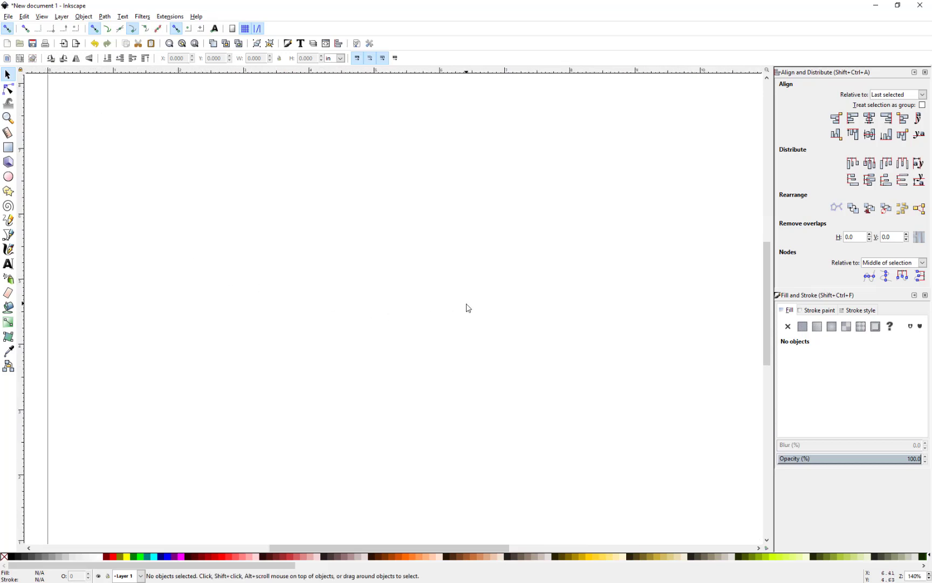
pyautogui.press('space')
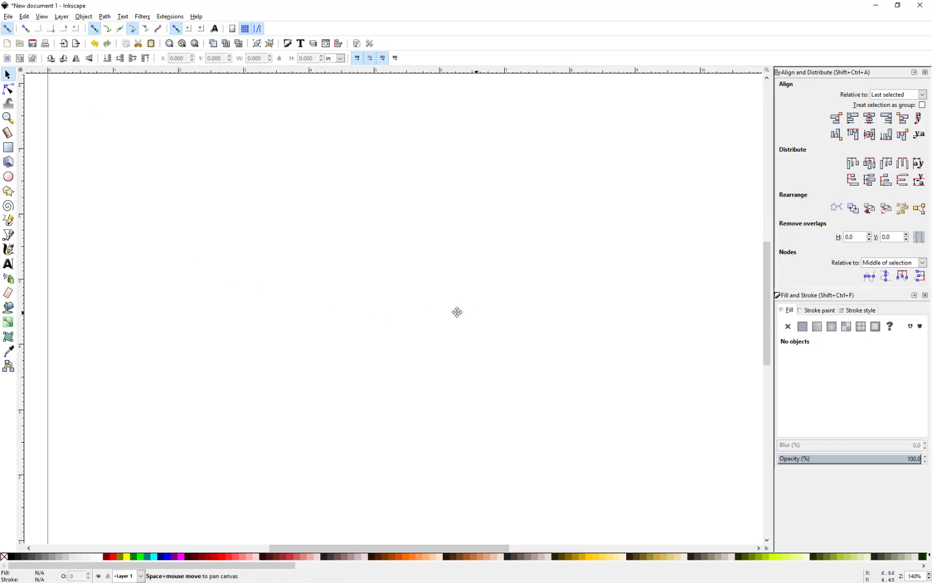
pyautogui.moveTo(458, 312)
pyautogui.mouseDown()
pyautogui.moveTo(410, 314)
pyautogui.moveTo(464, 311)
pyautogui.mouseUp()
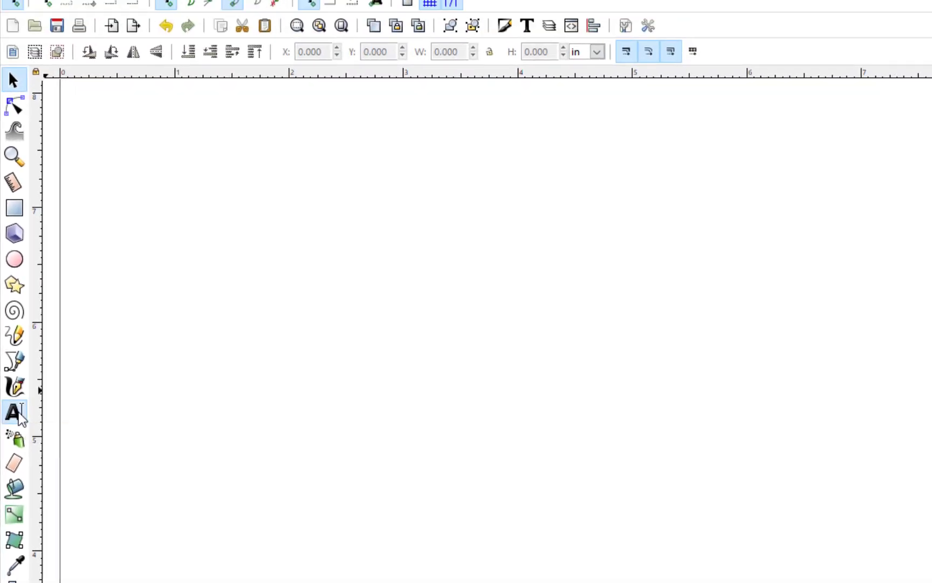
# - Add the text "Dream" near the middle of the page
pyautogui.click(17, 413)
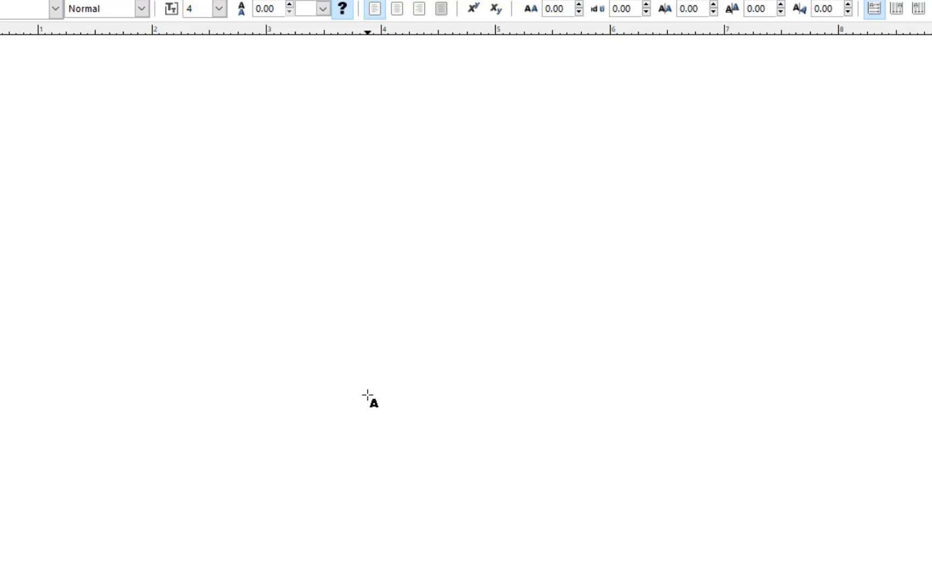
pyautogui.click(313, 396)
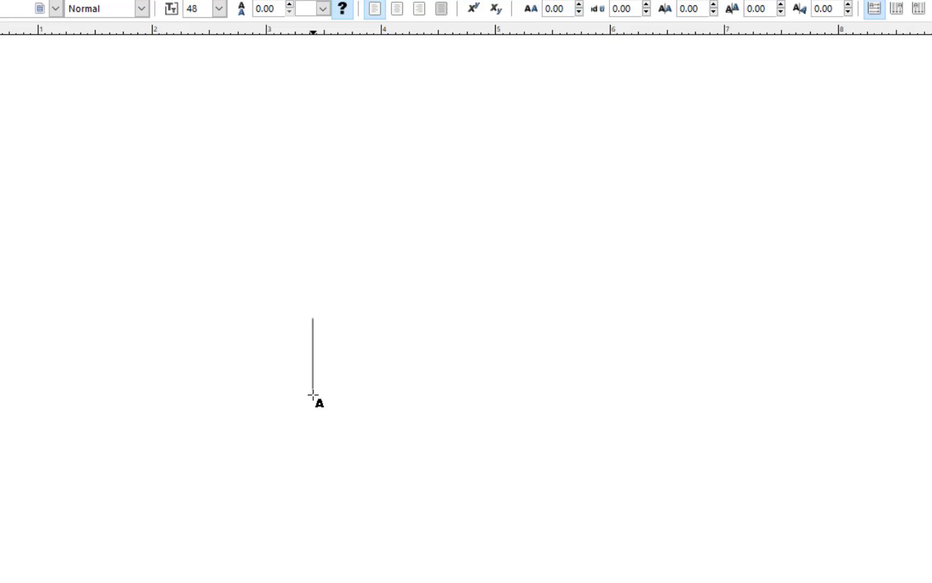
pyautogui.write('Dream')
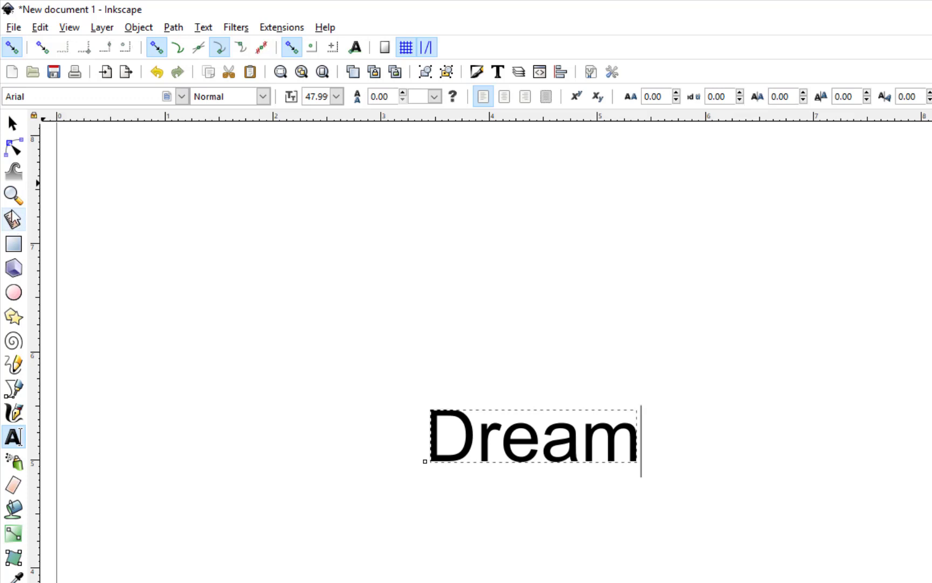
pyautogui.click(20, 198)
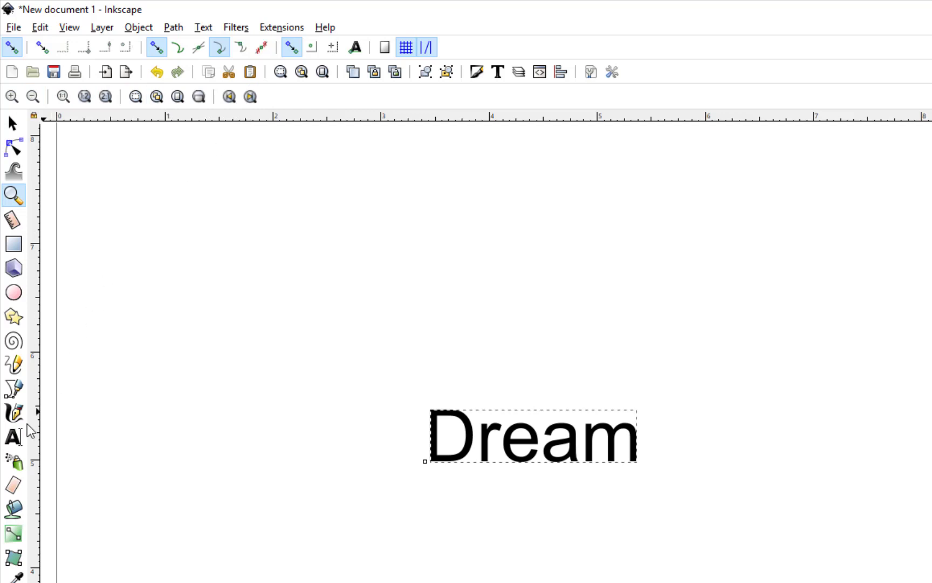
pyautogui.click(14, 437)
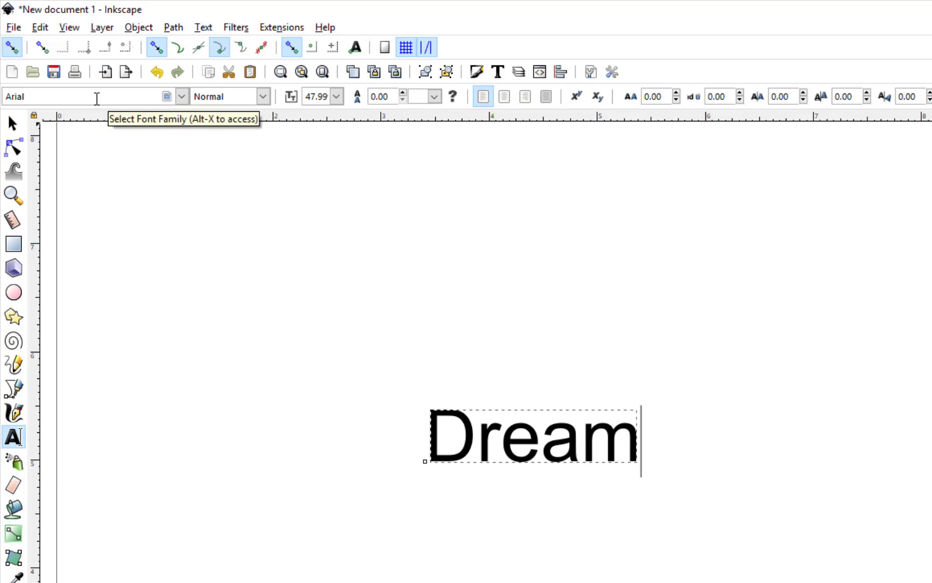
pyautogui.click(262, 97)
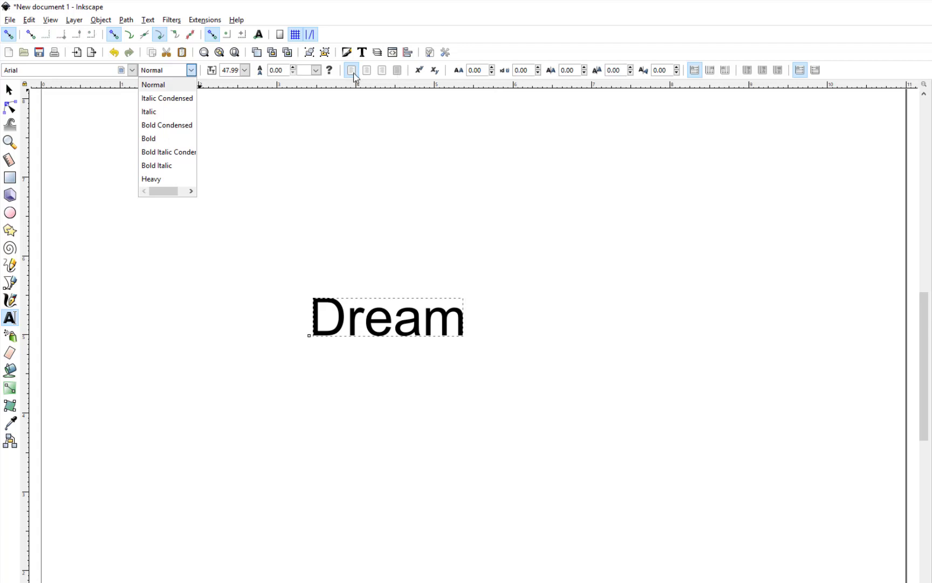
pyautogui.click(192, 72)
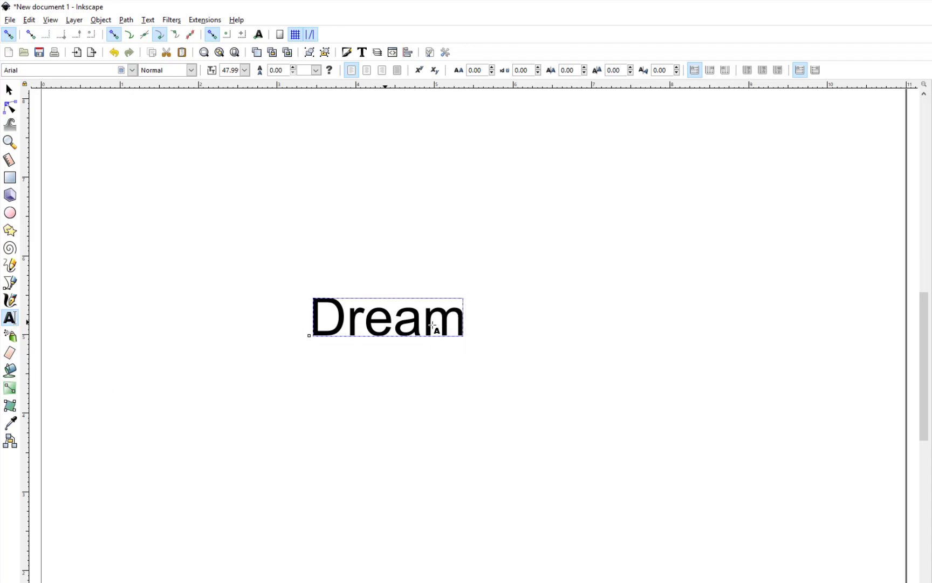
# - Change the font of the whole word "Dream" to Bodoni Bd BT
pyautogui.moveTo(465, 322); pyautogui.dragTo(316, 322)
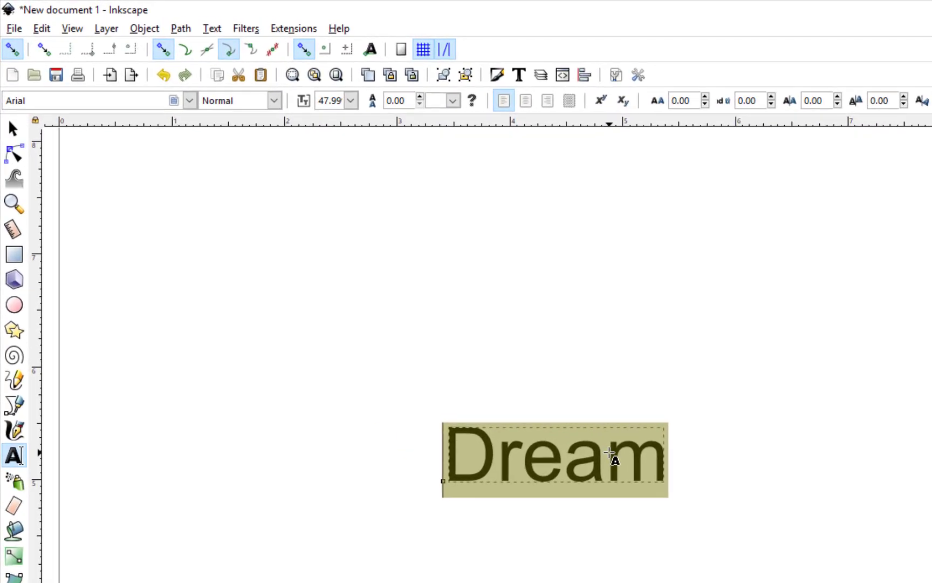
pyautogui.click(188, 101)
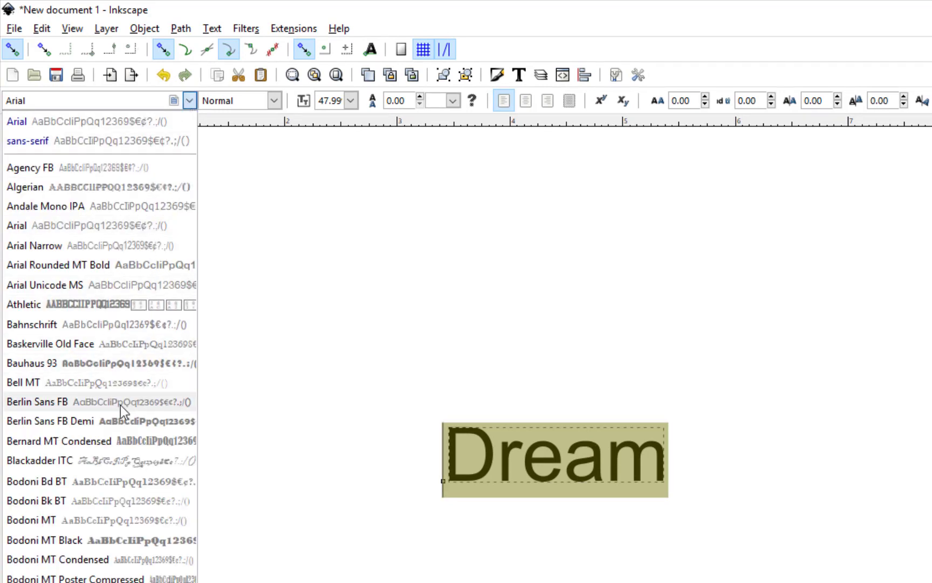
pyautogui.click(112, 485)
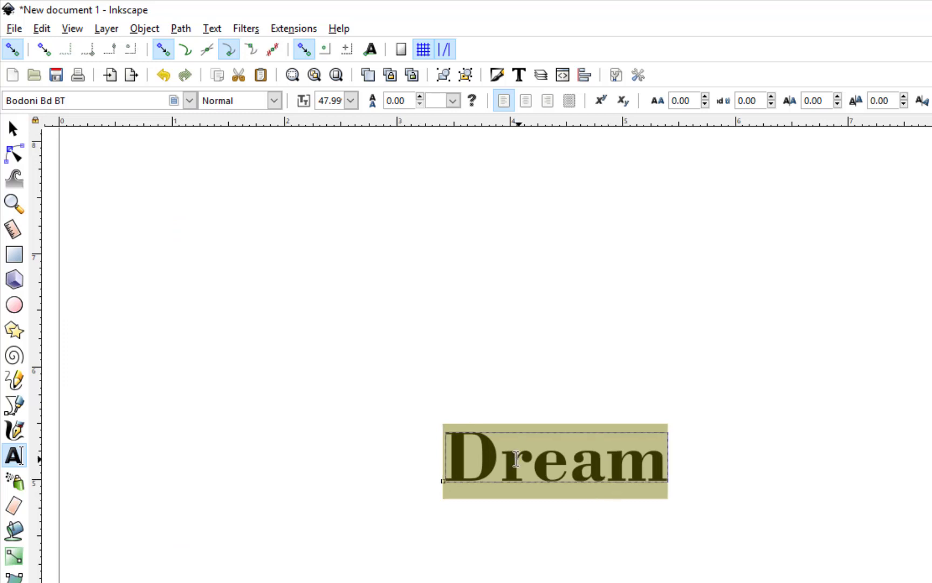
# - Change the font of only the letters "am" in "Dream" to Arial
pyautogui.moveTo(580, 461); pyautogui.dragTo(655, 456)
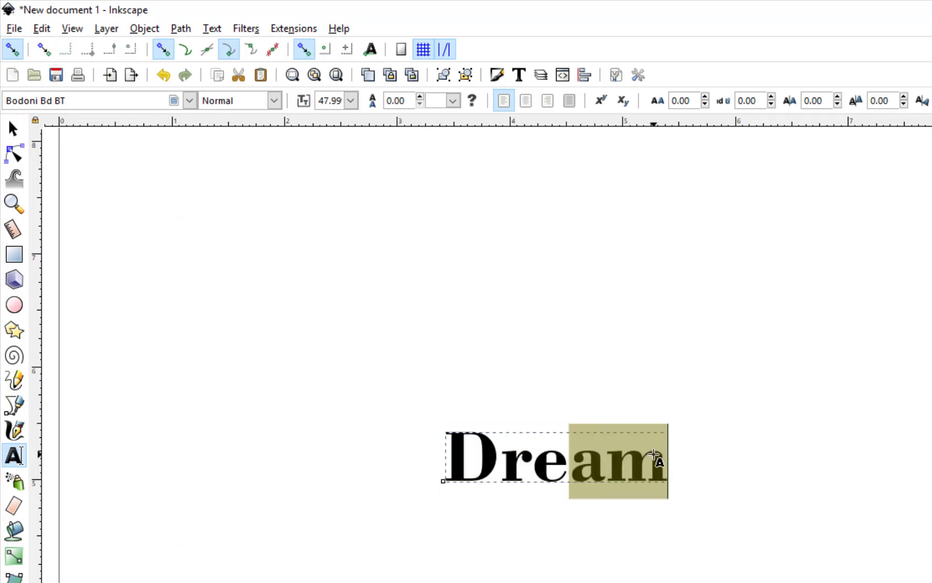
pyautogui.click(186, 102)
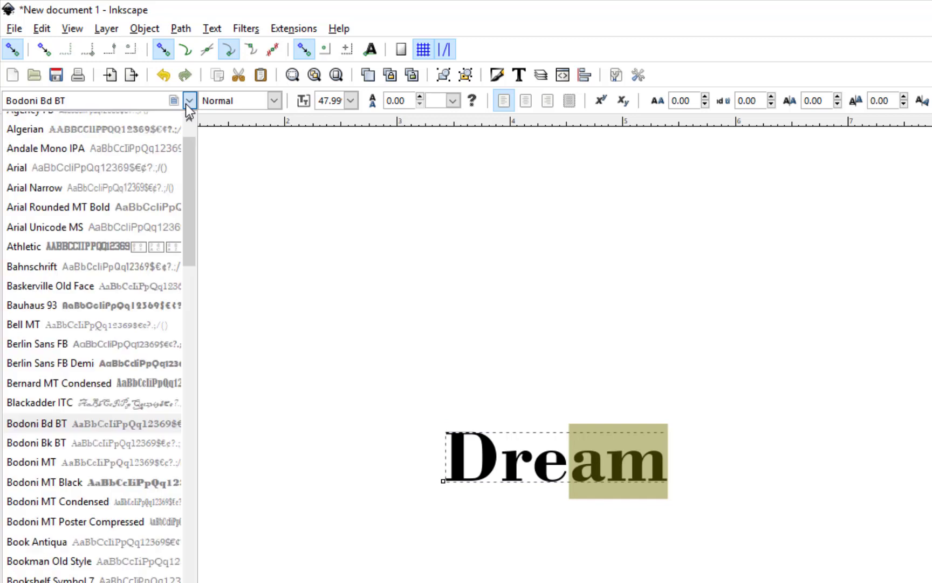
pyautogui.click(106, 174)
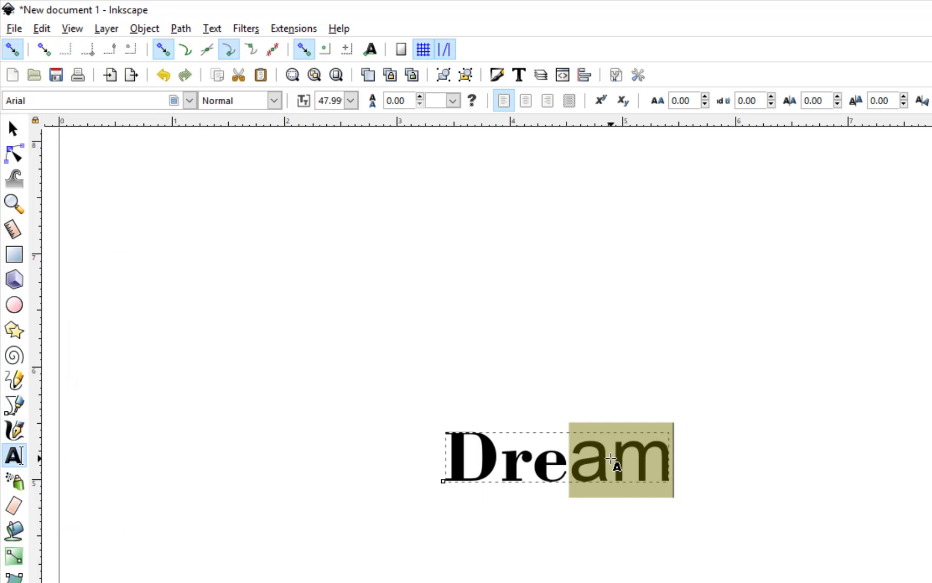
# - Select the whole word "Dream" and view its font settings and editable text content in the Text and Font dialog
pyautogui.click(653, 456)
pyautogui.moveTo(654, 456); pyautogui.dragTo(455, 436)
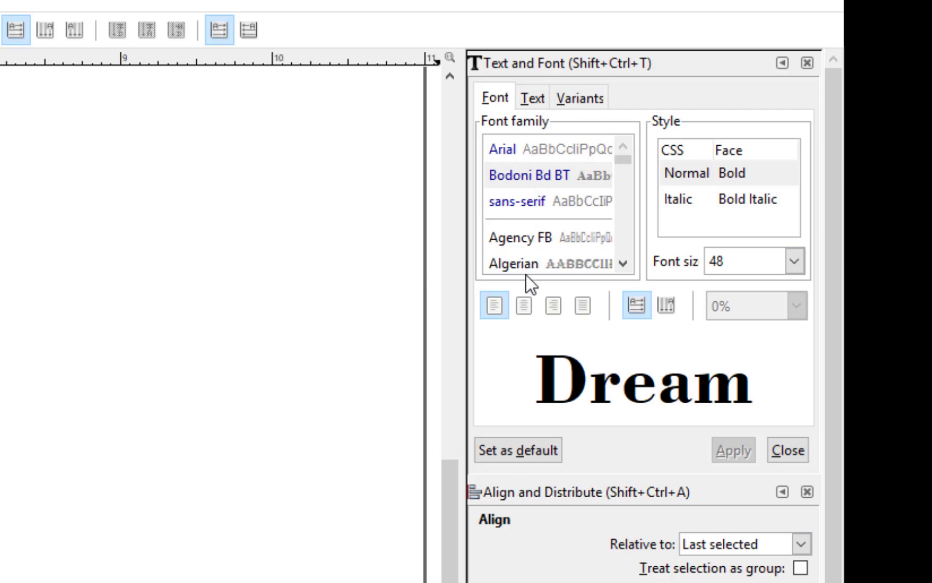
pyautogui.click(505, 313)
pyautogui.click(541, 95)
pyautogui.click(512, 129)
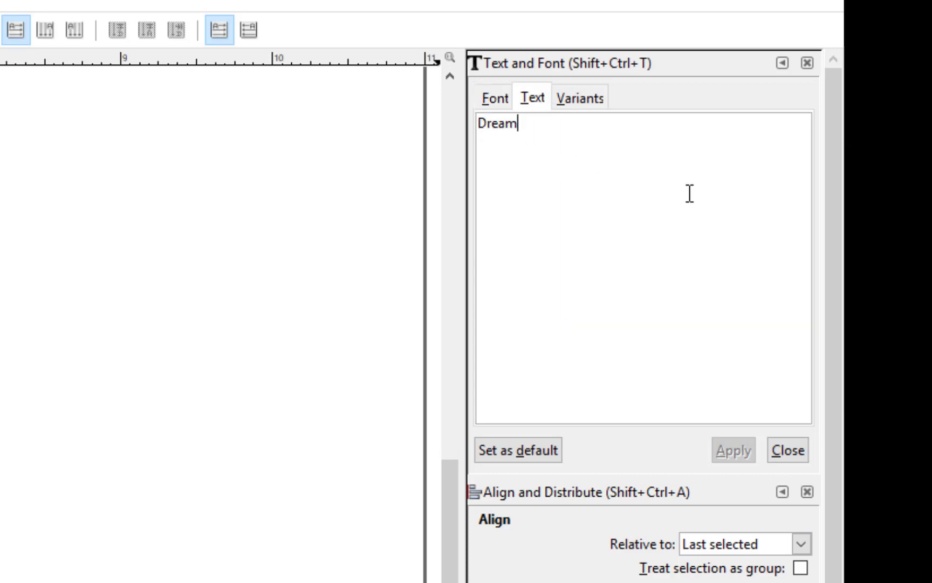
# - Extend the selected text to read "Dream again" and apply the change
pyautogui.write('again')
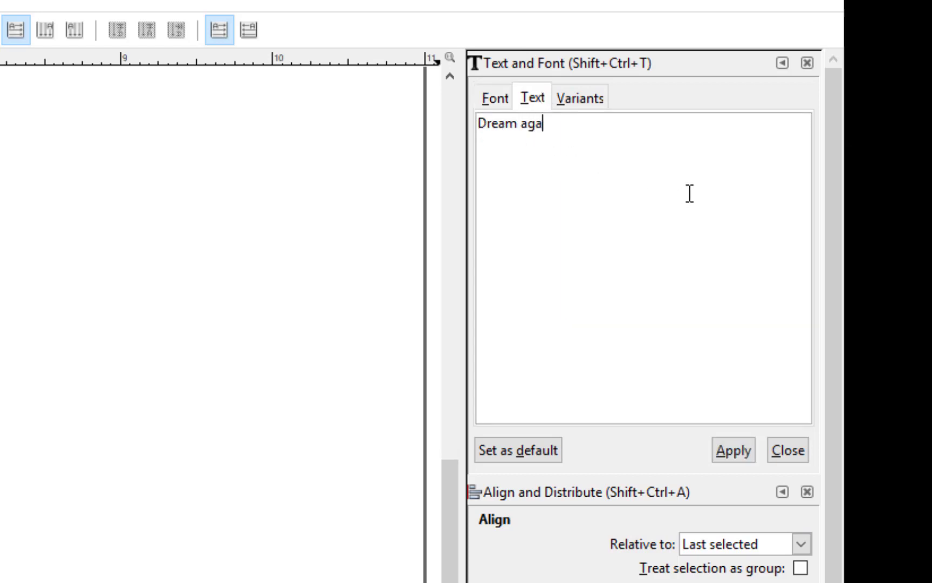
pyautogui.click(743, 460)
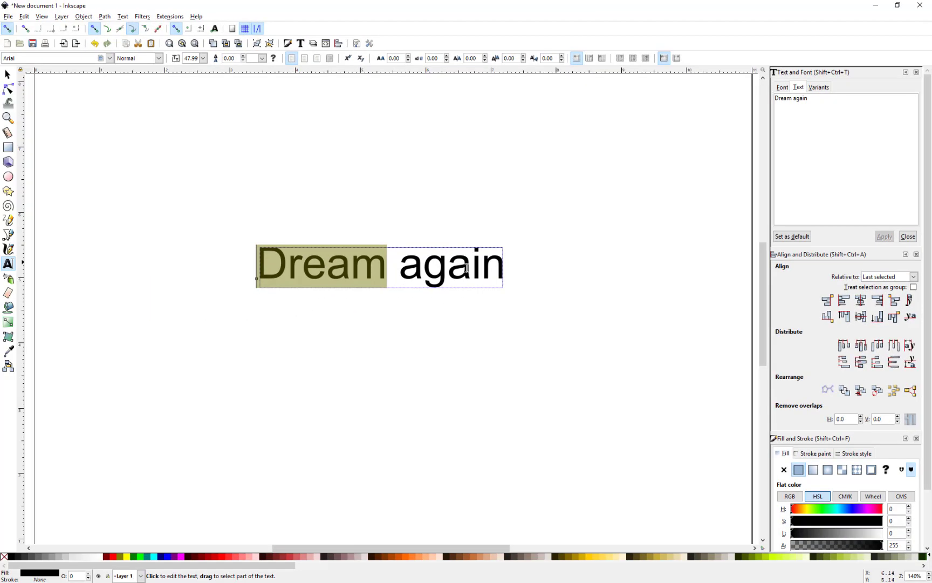
# - Review the text's variants and font settings, set the current font settings as the default, and close the Text and Font dialog
pyautogui.click(819, 88)
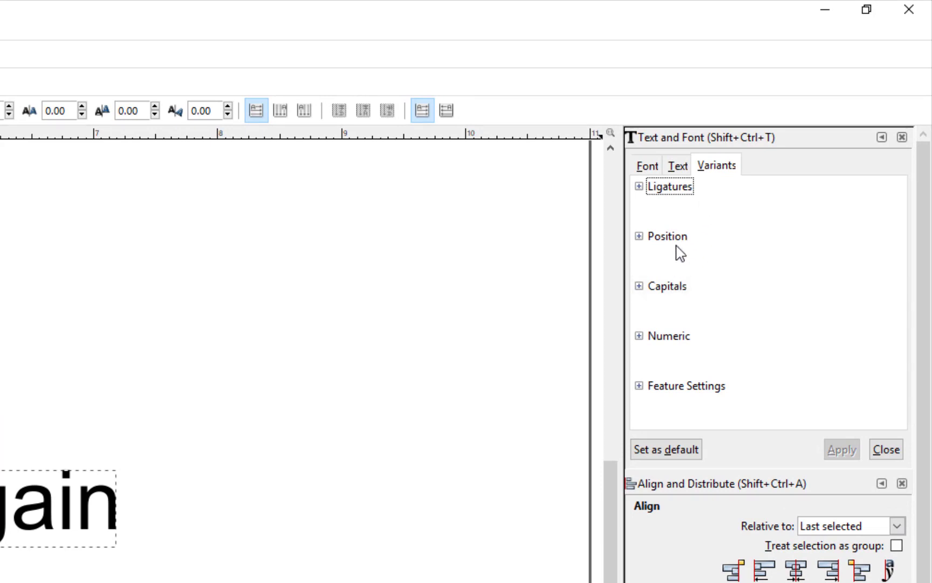
pyautogui.click(647, 168)
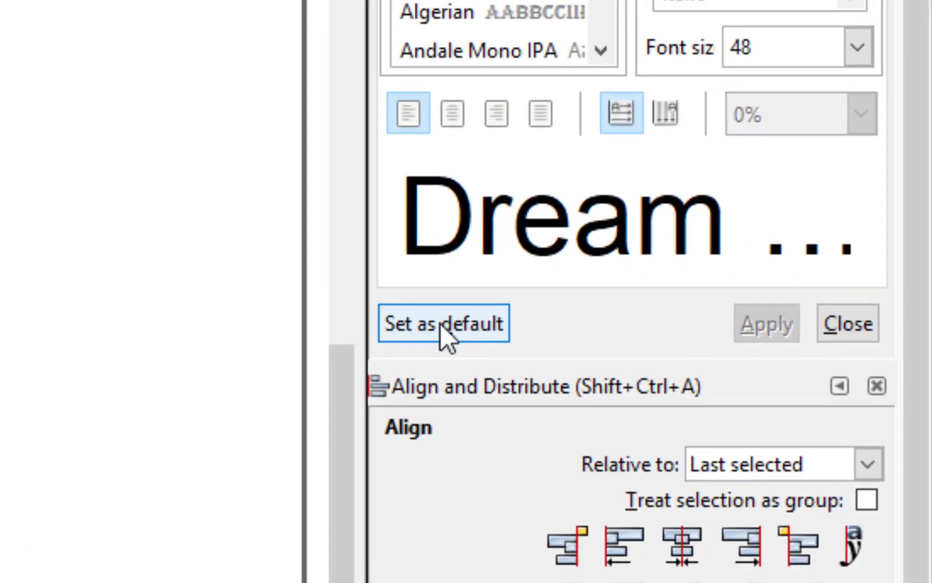
pyautogui.click(440, 322)
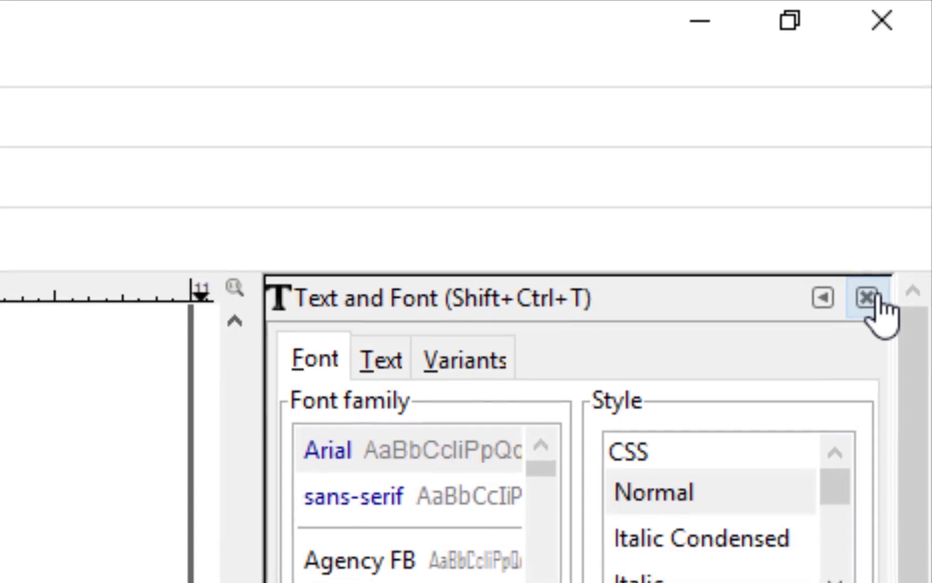
pyautogui.click(917, 72)
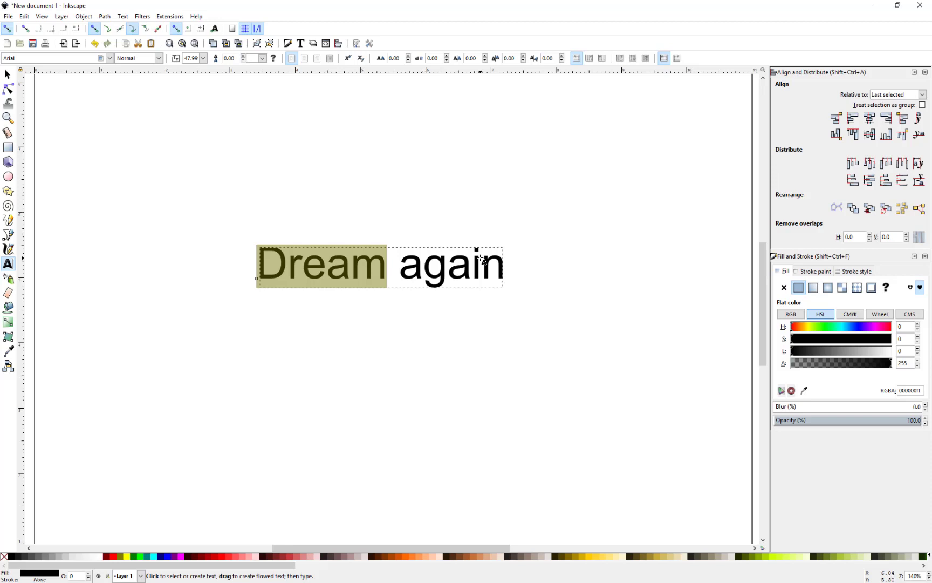
# - Replace the letters "ea" in "Dream" with "ae" so the word is deliberately misspelled as "Draem"
pyautogui.moveTo(349, 266); pyautogui.dragTo(303, 267)
pyautogui.write('ae')
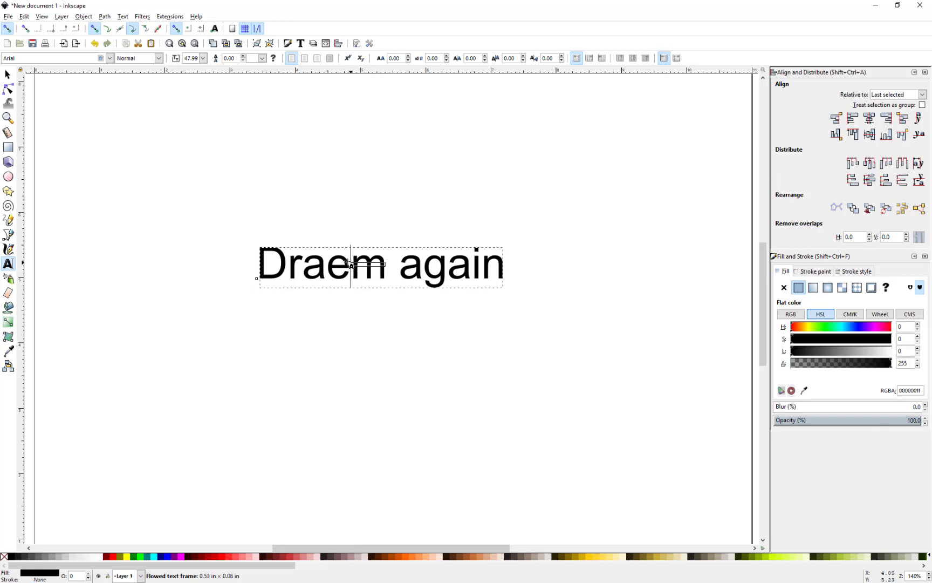
# - Run the spelling check on the text, replace "Draem" with the suggestion "Dream", and close the spelling dialog
pyautogui.moveTo(385, 265); pyautogui.dragTo(270, 263)
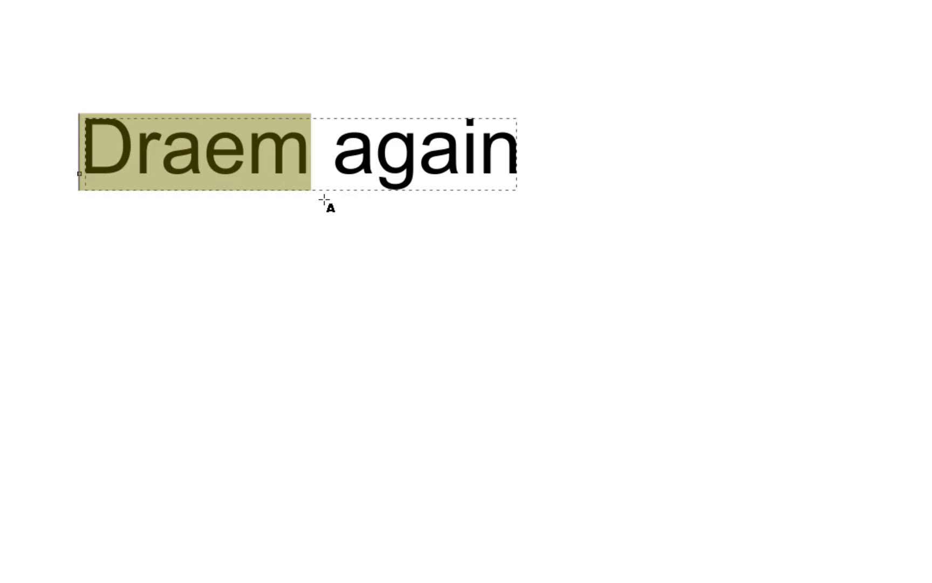
pyautogui.rightClick(247, 162)
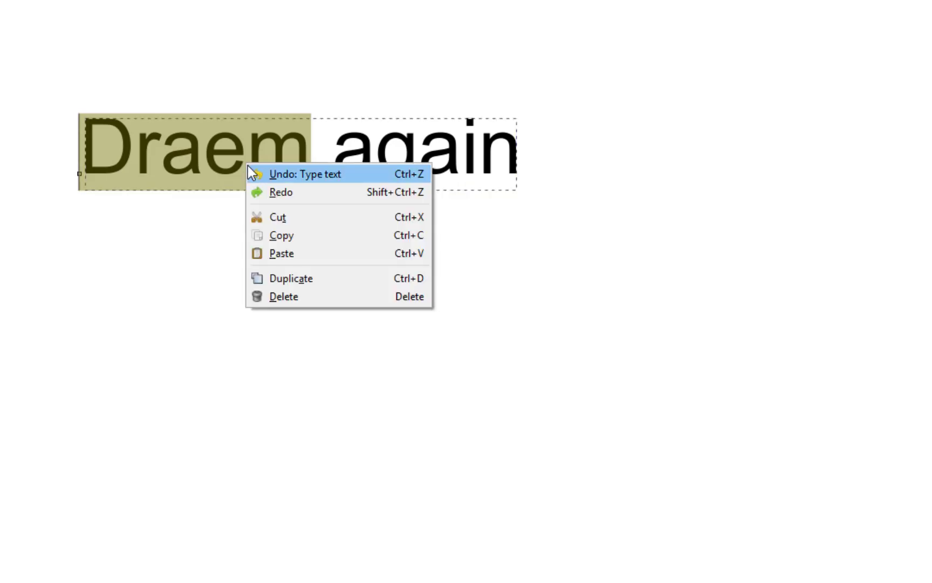
pyautogui.press('Escape')
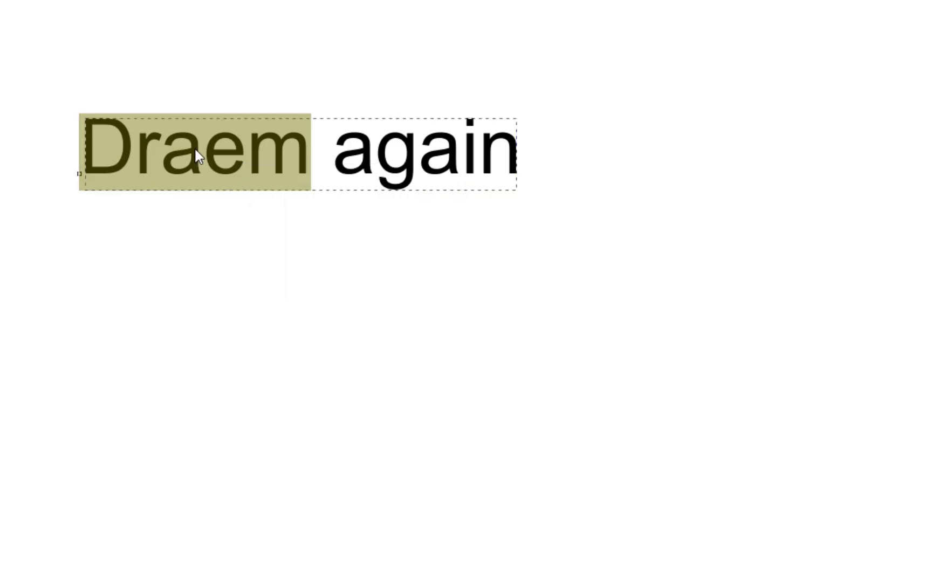
pyautogui.rightClick(194, 146)
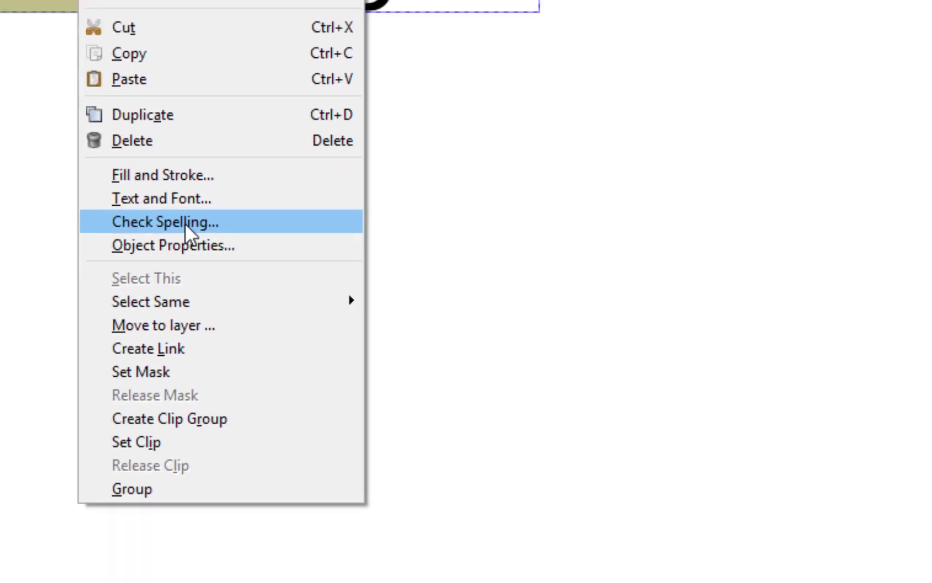
pyautogui.click(156, 202)
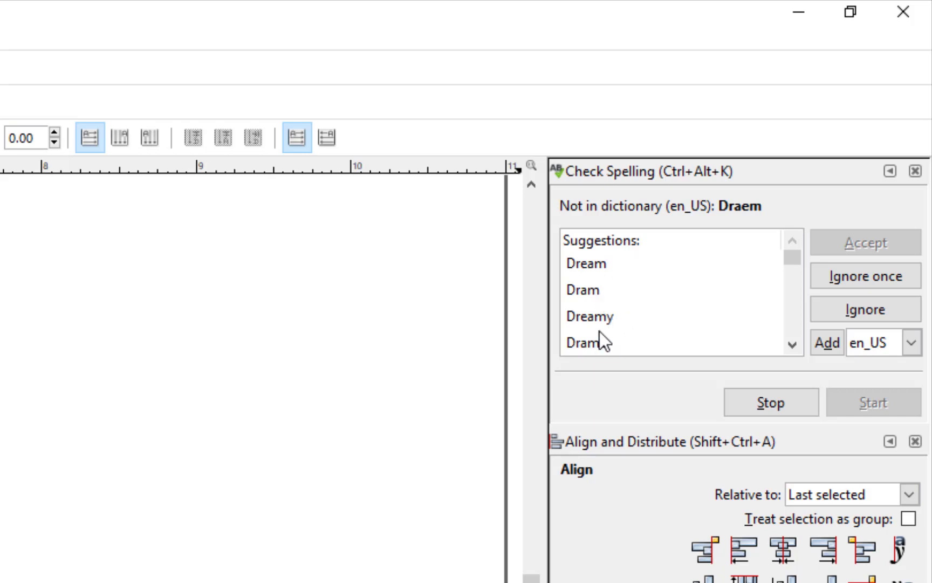
pyautogui.click(596, 267)
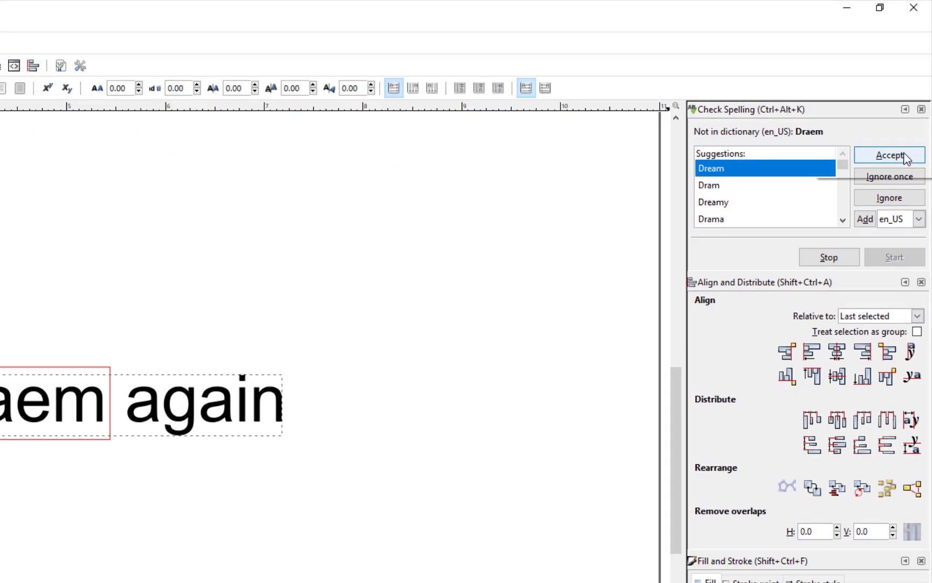
pyautogui.click(900, 104)
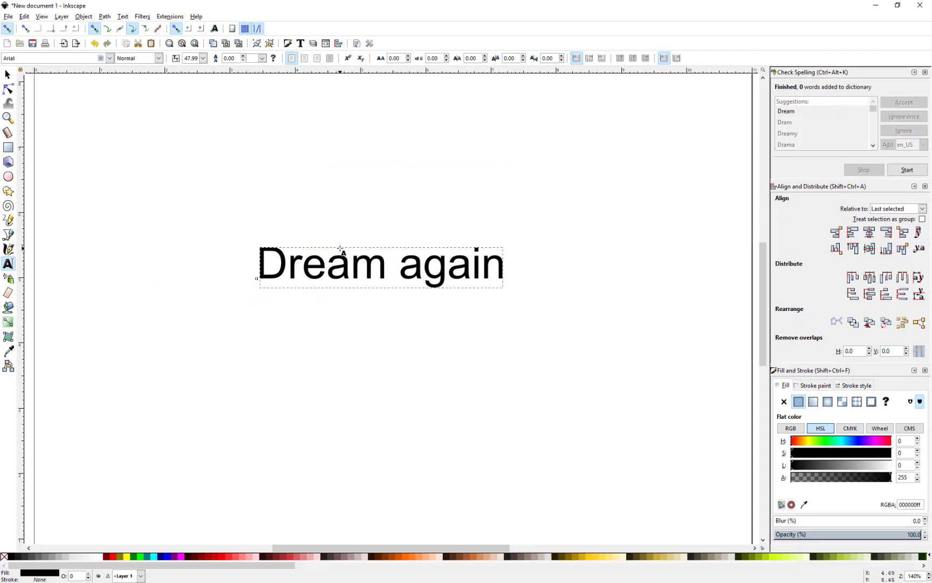
pyautogui.click(926, 72)
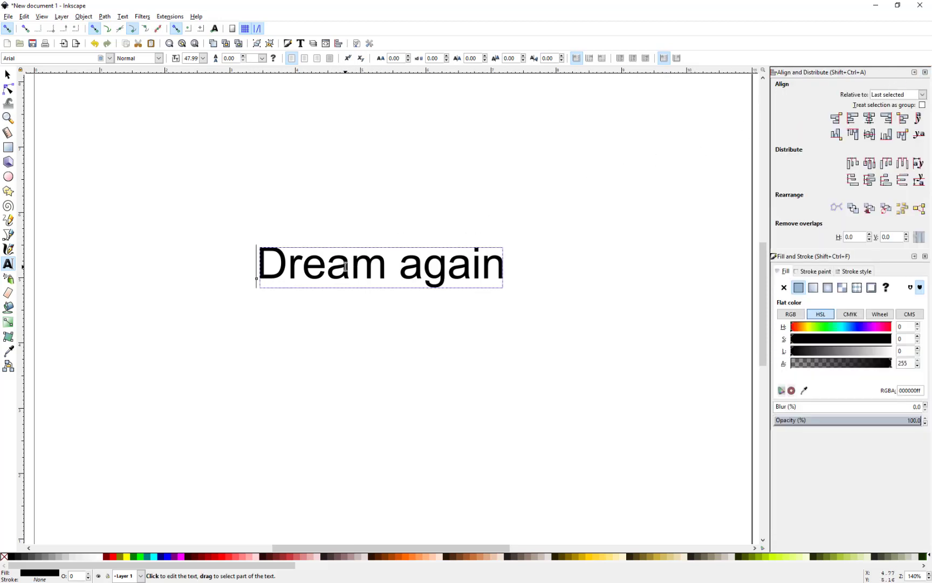
# - Swap letters in both words so the text deliberately reads "Draem agian"
pyautogui.moveTo(345, 266); pyautogui.dragTo(315, 260)
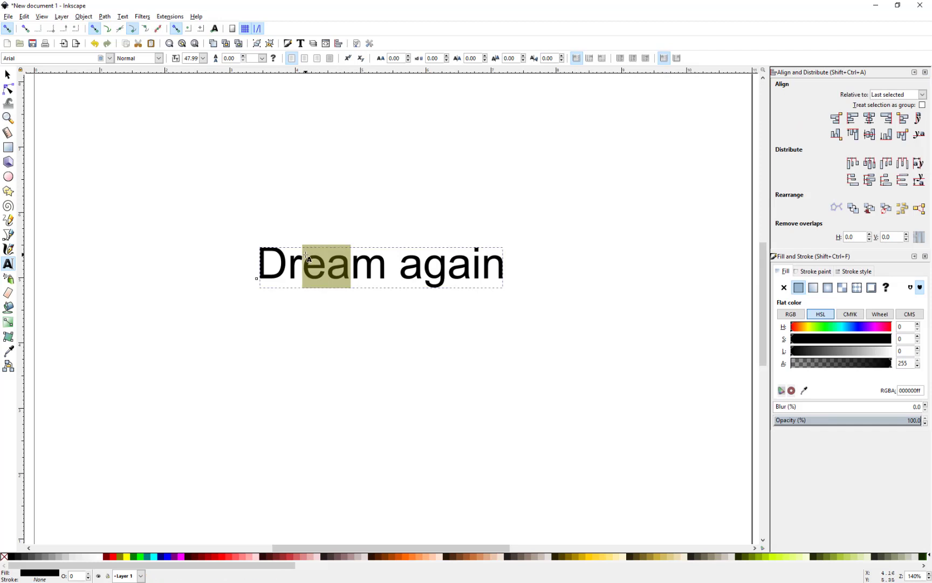
pyautogui.write('ae')
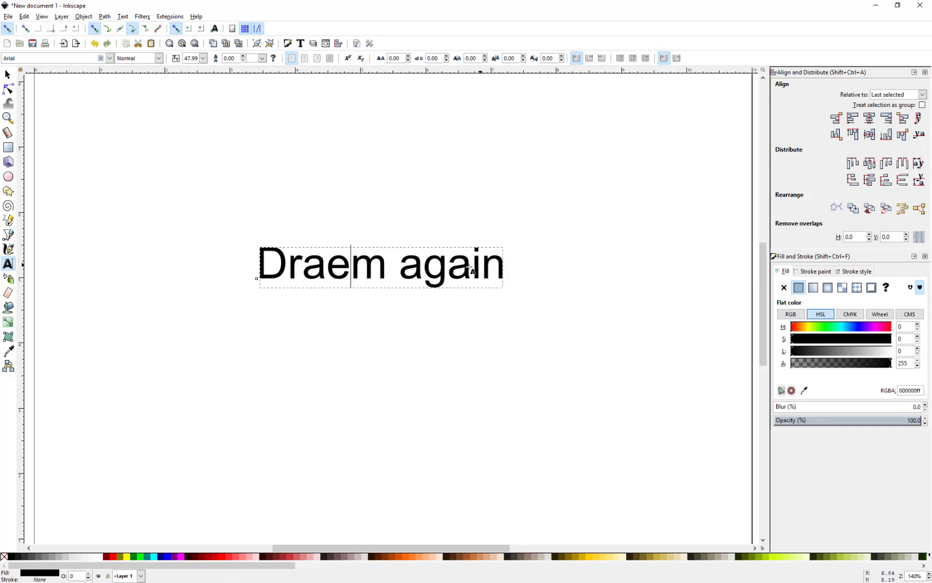
pyautogui.moveTo(473, 265)
pyautogui.mouseDown()
pyautogui.moveTo(430, 265)
pyautogui.moveTo(476, 260)
pyautogui.mouseUp()
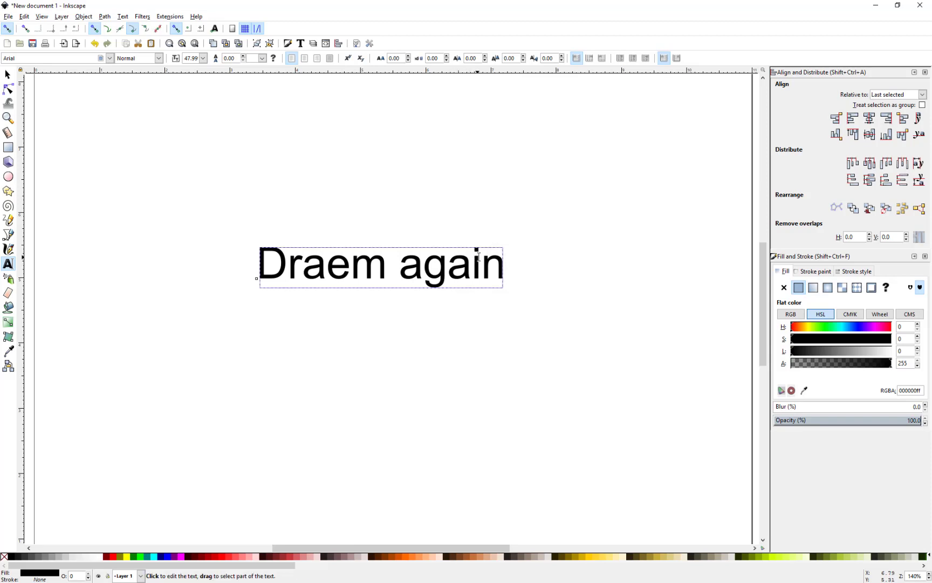
pyautogui.click(480, 259)
pyautogui.click(482, 268)
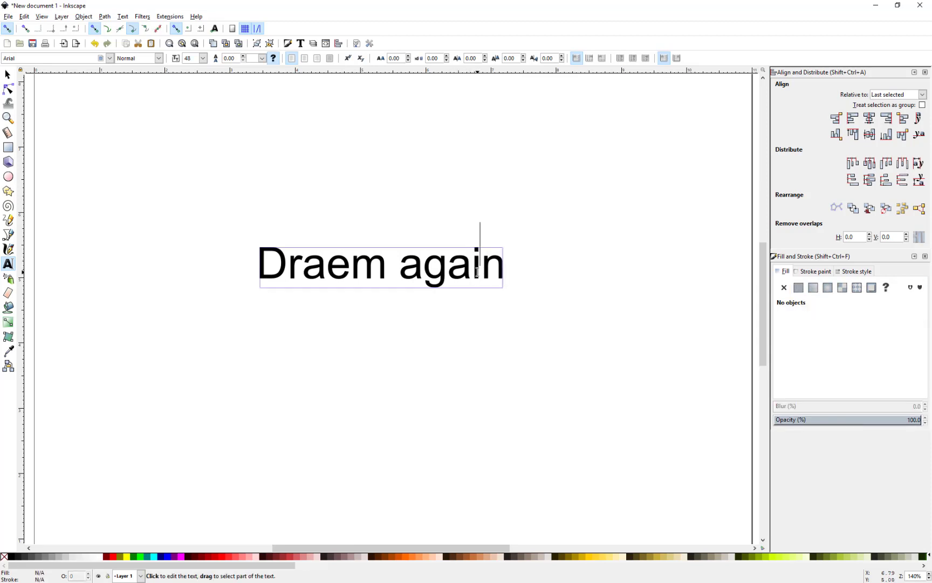
pyautogui.doubleClick(481, 269)
pyautogui.press('Escape')
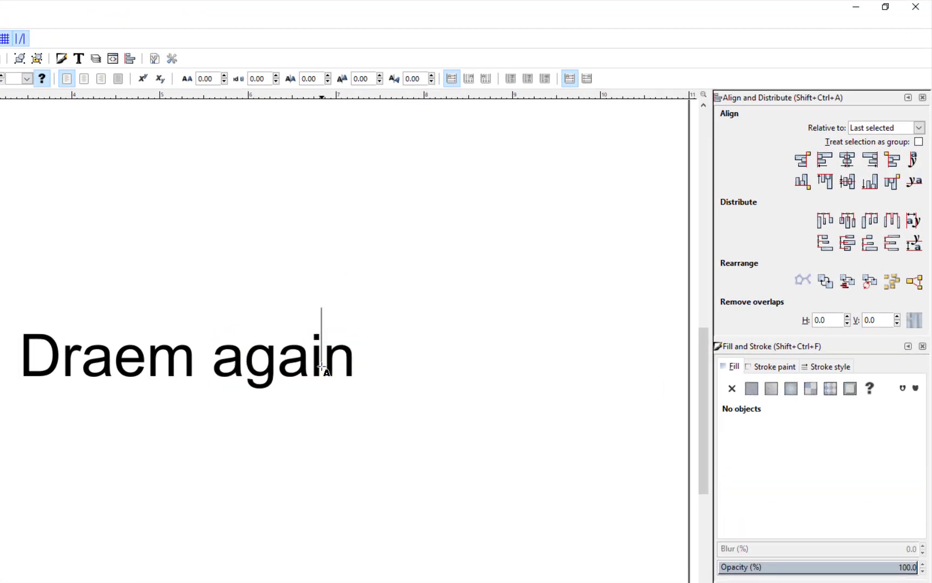
pyautogui.moveTo(322, 367)
pyautogui.mouseDown()
pyautogui.moveTo(279, 369)
pyautogui.moveTo(328, 362)
pyautogui.mouseUp()
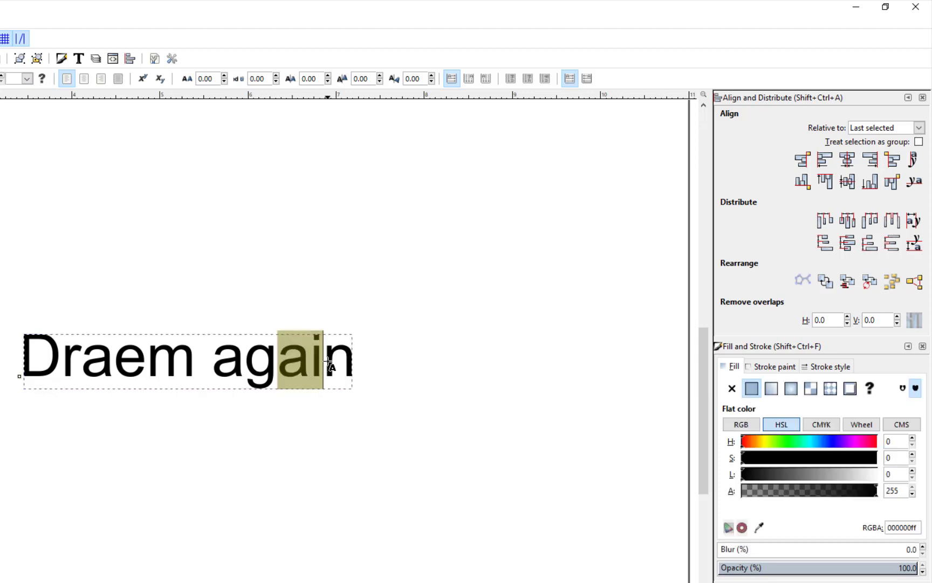
pyautogui.write('ia')
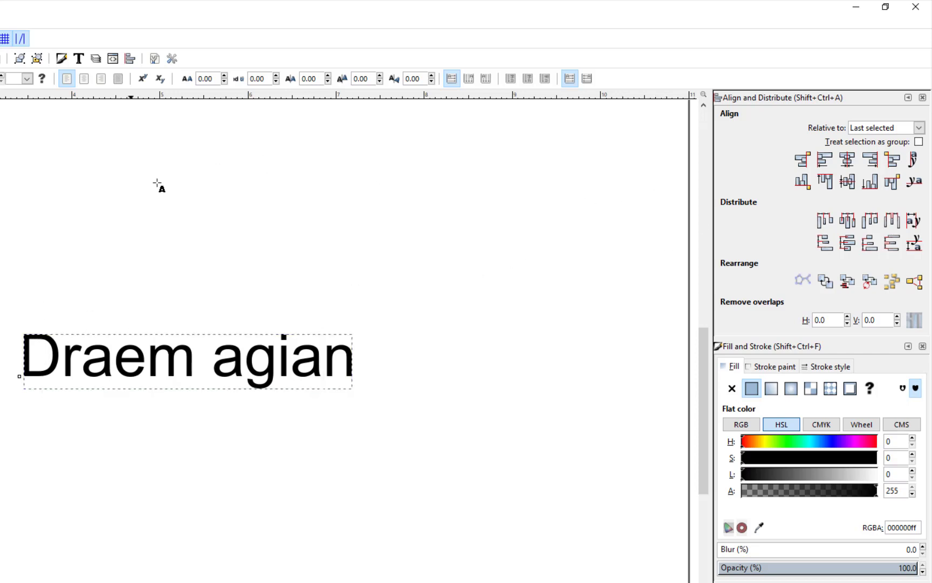
# - Run the spelling check again, accept "Dream" for "Draem" and "again" for "agian", and close the spelling dialog
pyautogui.rightClick(154, 350)
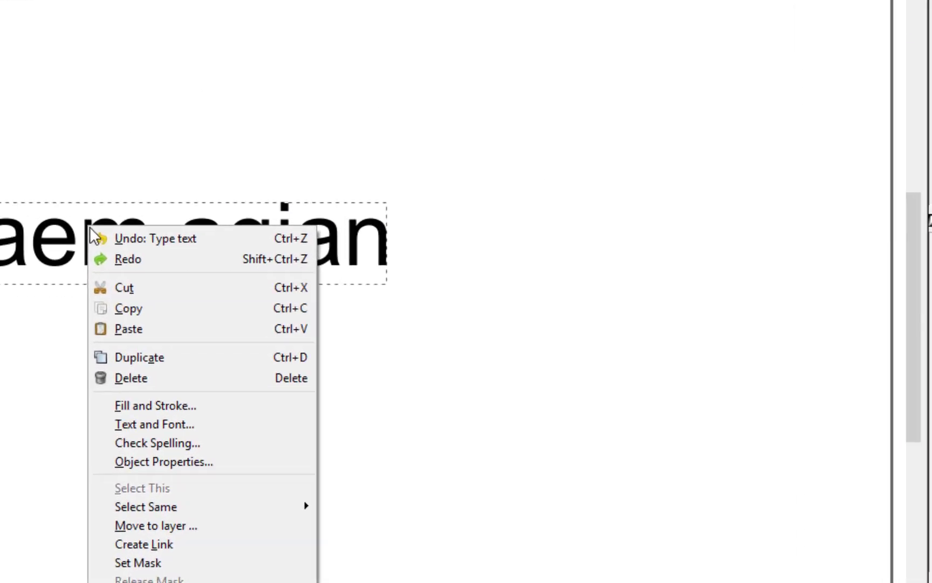
pyautogui.click(169, 441)
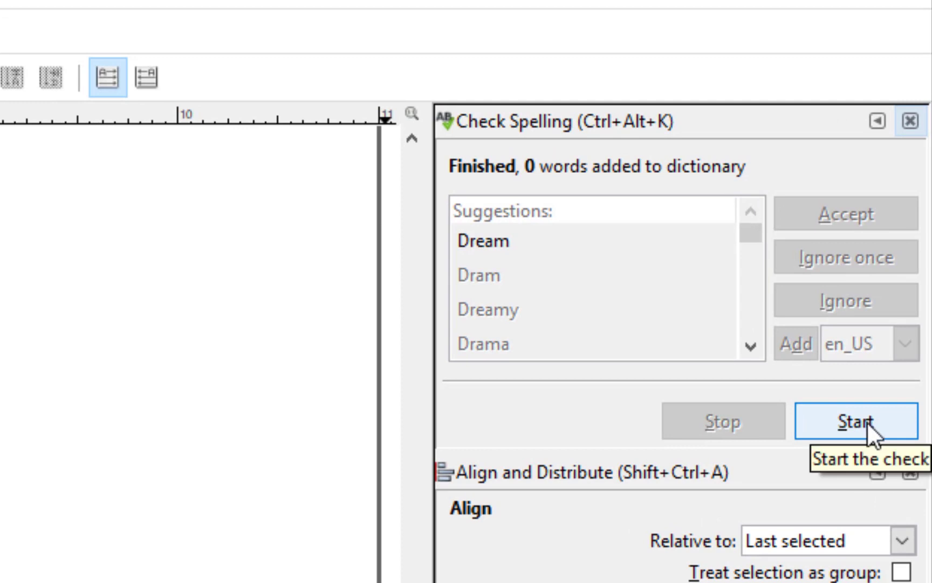
pyautogui.click(867, 422)
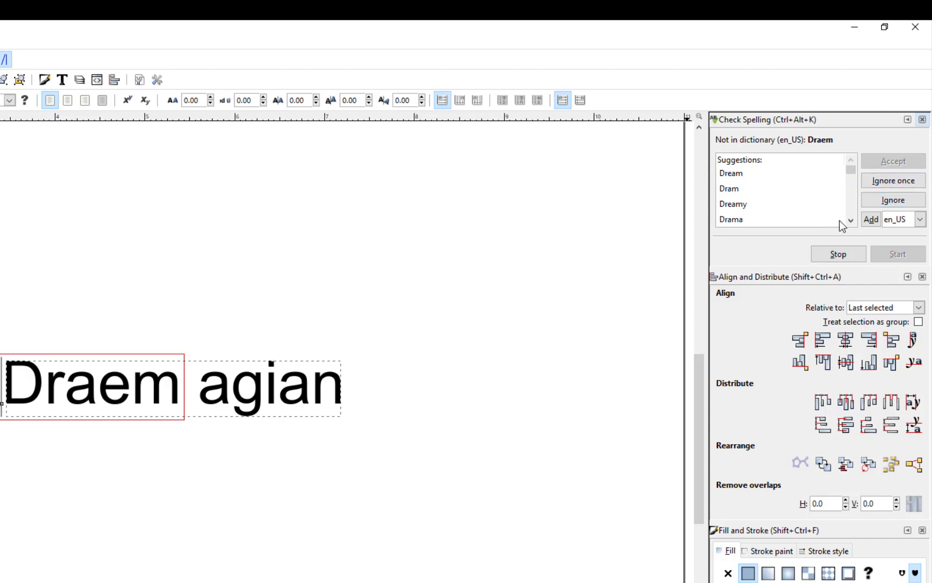
pyautogui.click(736, 174)
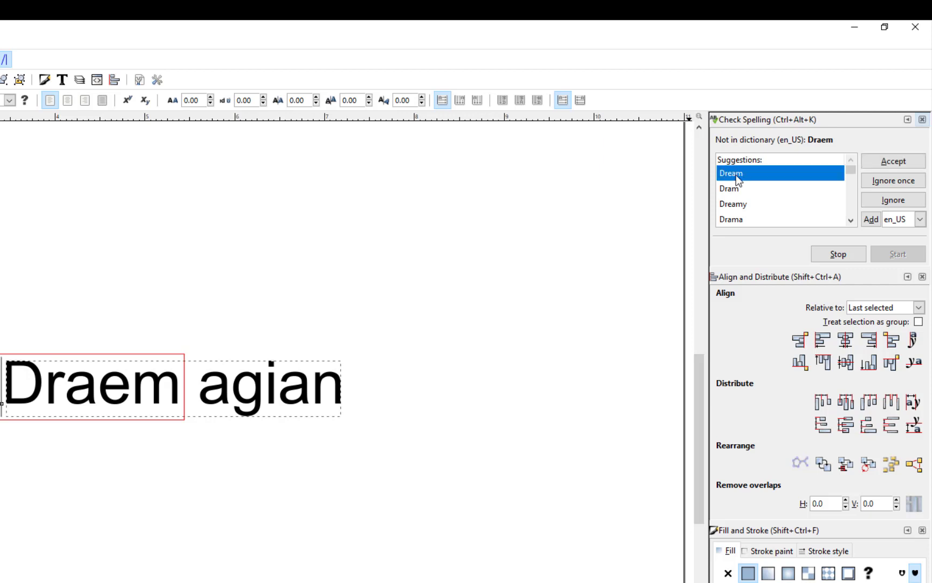
pyautogui.click(886, 161)
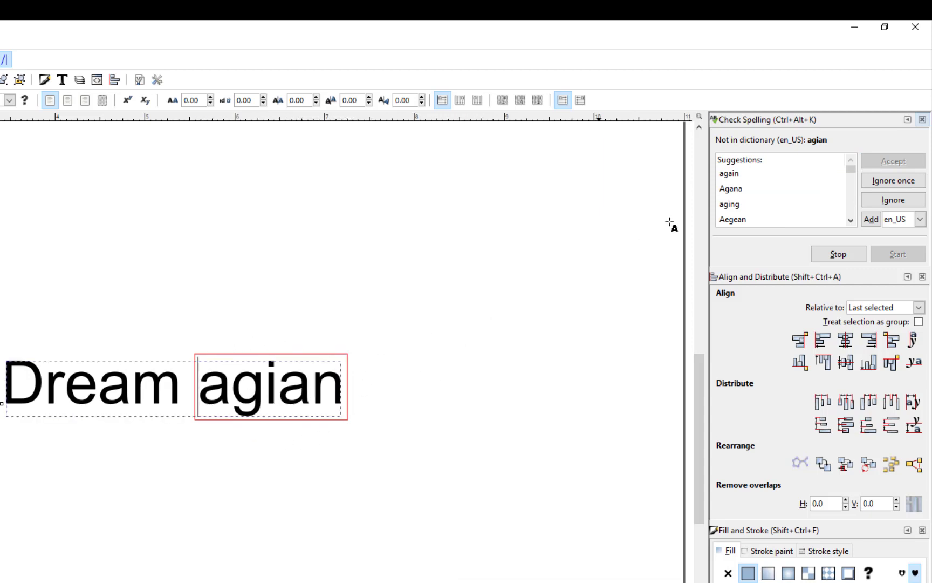
pyautogui.click(736, 174)
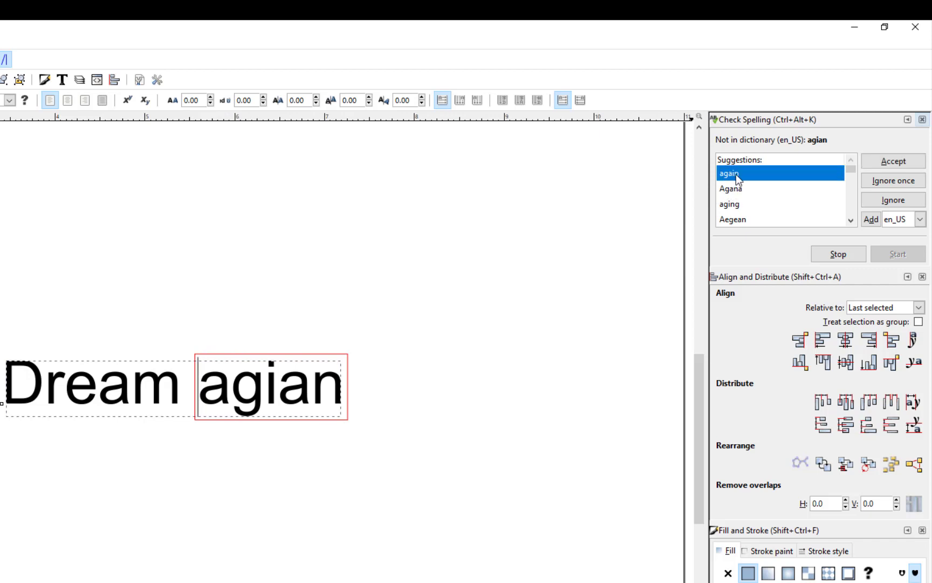
pyautogui.click(896, 161)
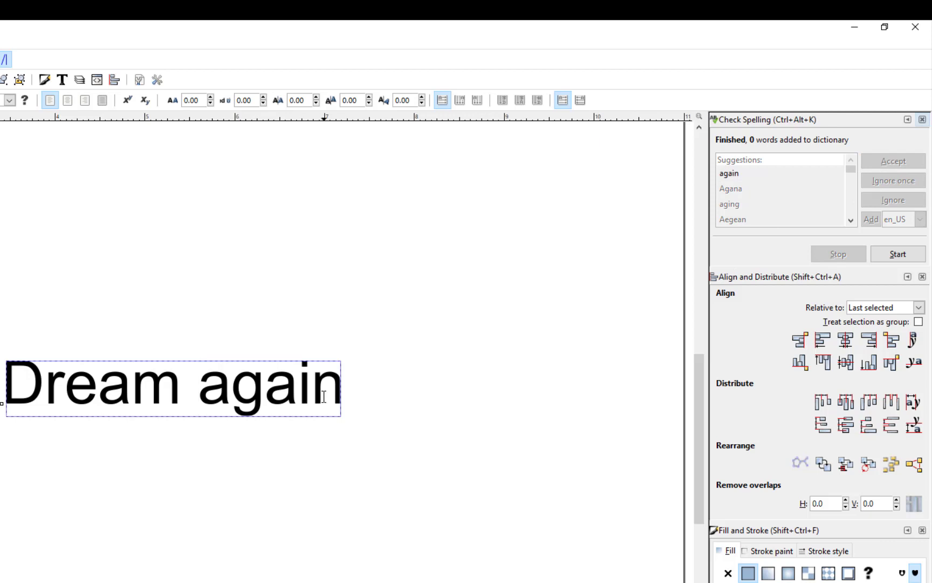
pyautogui.click(922, 120)
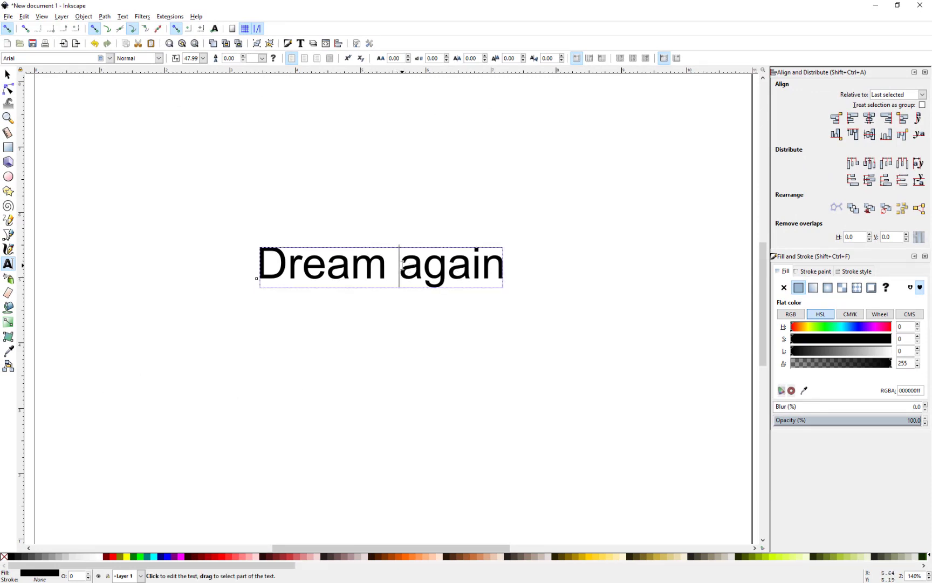
# - Set the font size of only the word "again" to 24
pyautogui.moveTo(402, 264); pyautogui.dragTo(506, 266)
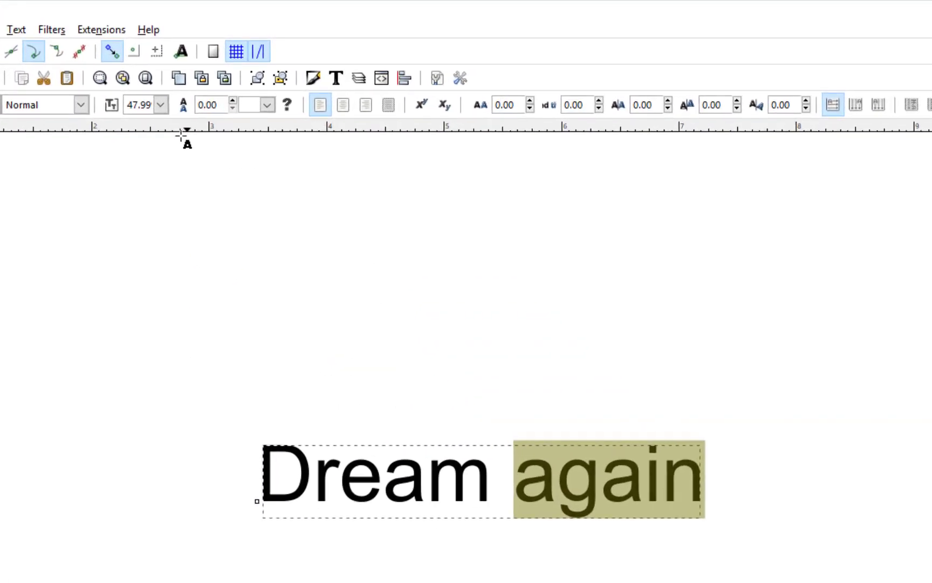
pyautogui.click(157, 109)
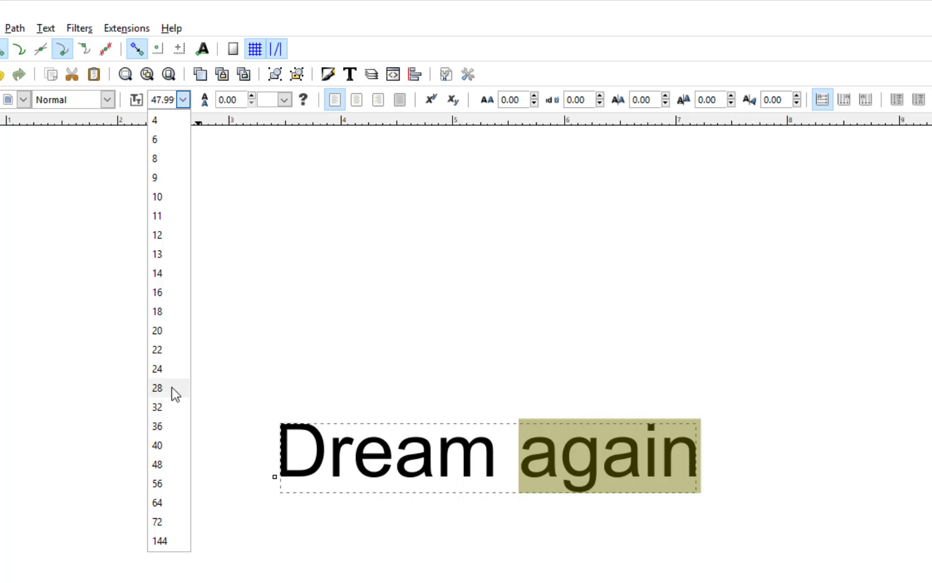
pyautogui.click(157, 369)
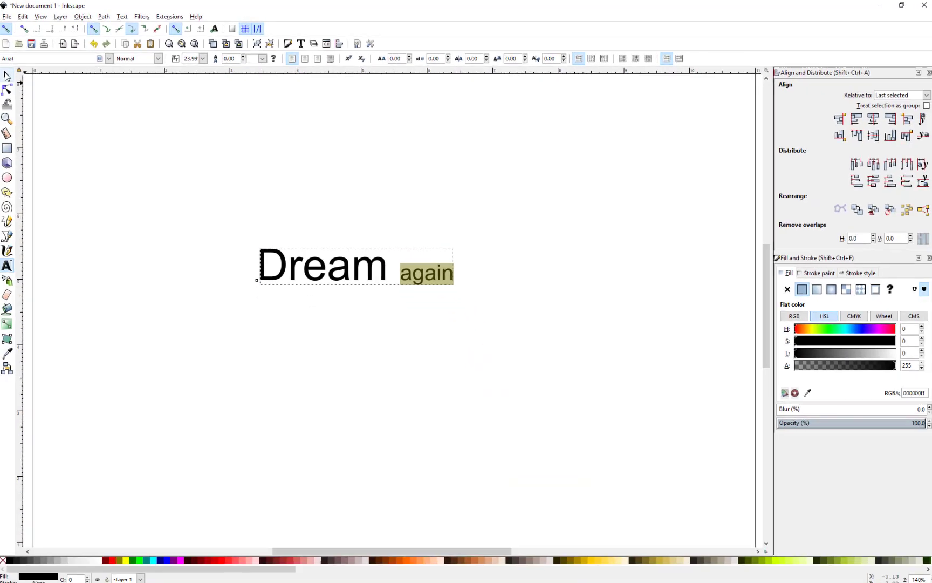
# - Scale the whole "Dream again" text object up proportionally about its centre to a little over twice its size
pyautogui.click(11, 80)
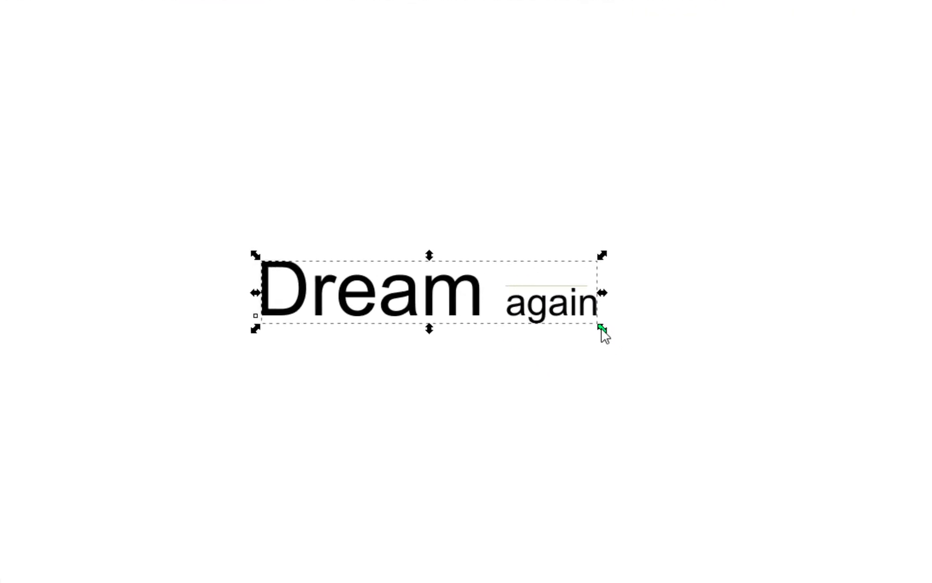
pyautogui.moveTo(601, 329); pyautogui.dragTo(830, 441)
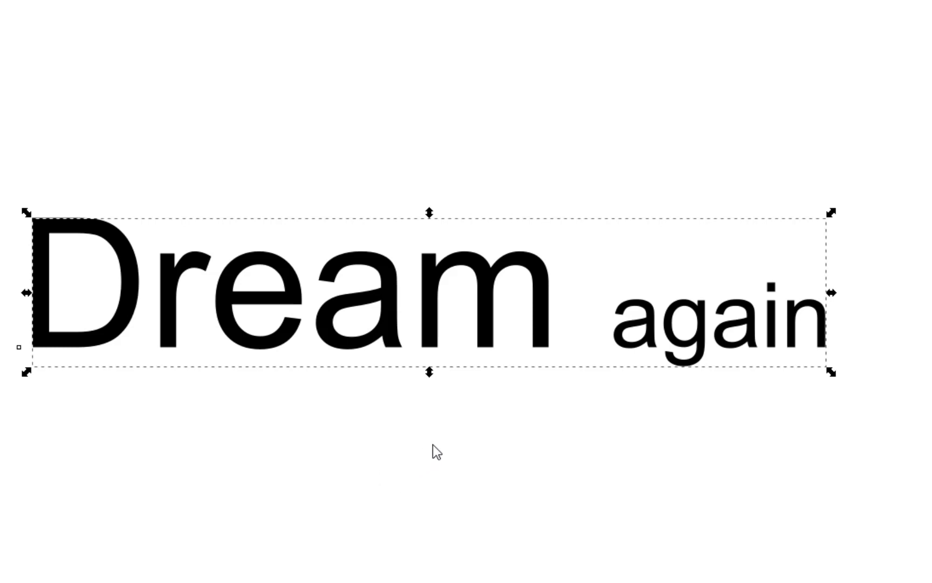
# - Check the font size of "Dream" and of "again" separately within the text object, and deselect everything
pyautogui.scroll(-1, 432, 444)
pyautogui.scroll(-1, 432, 445)
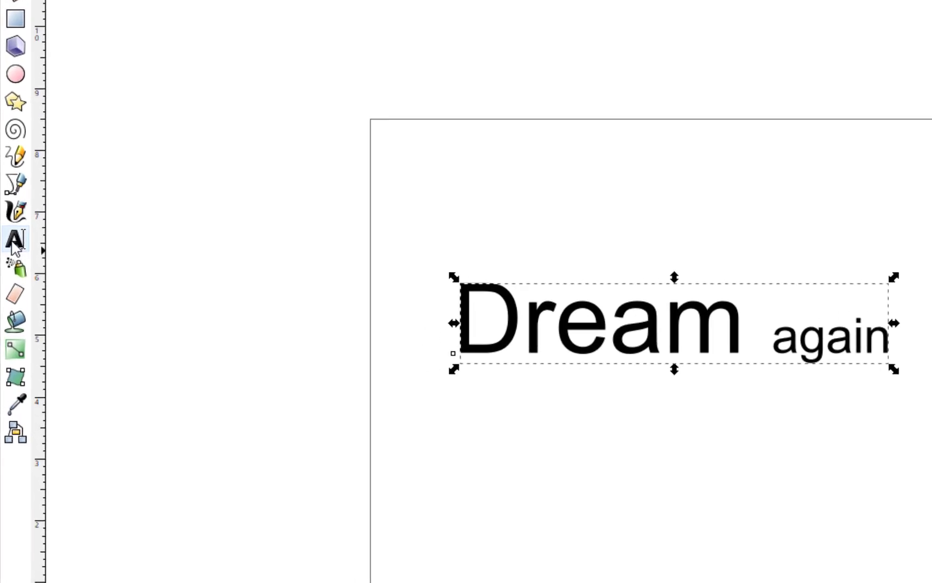
pyautogui.click(15, 240)
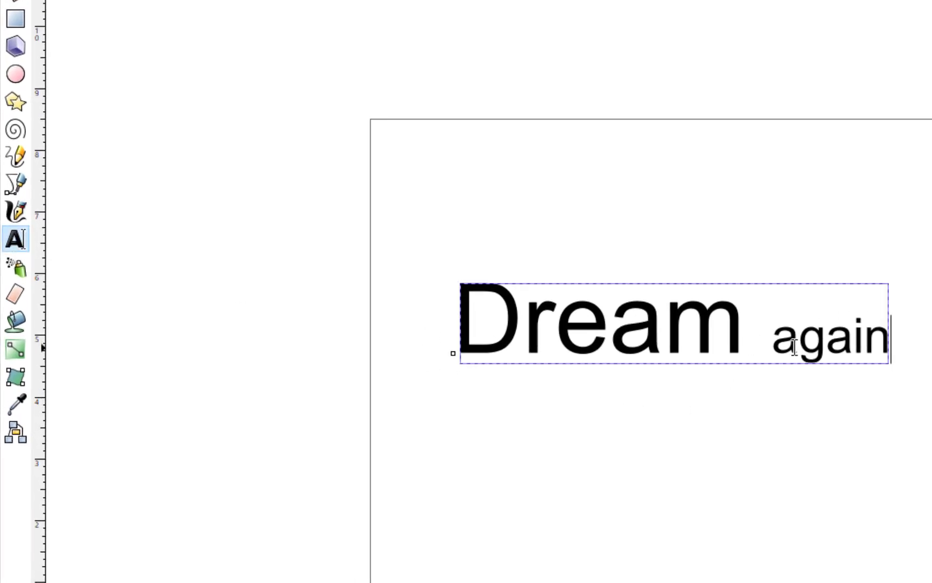
pyautogui.moveTo(738, 330); pyautogui.dragTo(480, 308)
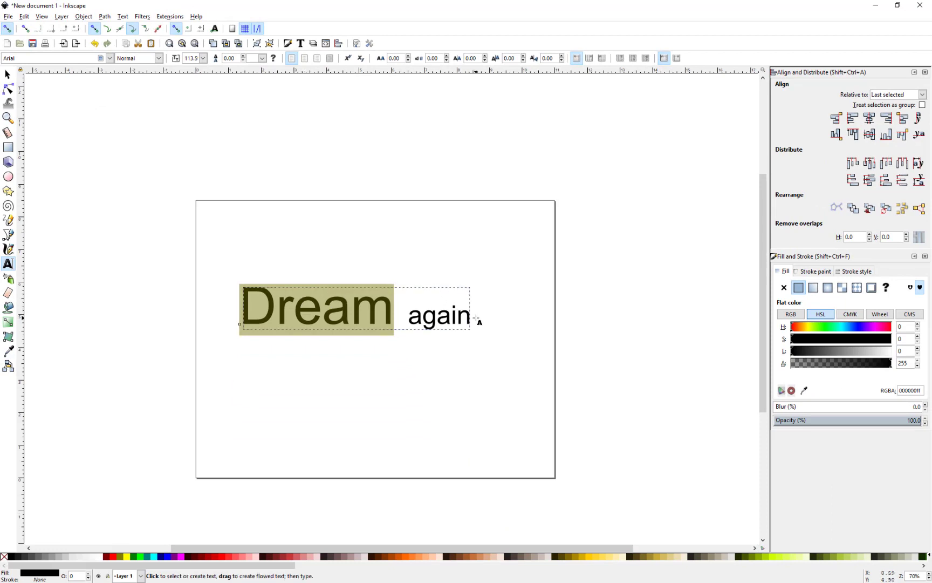
pyautogui.moveTo(412, 317); pyautogui.dragTo(472, 321)
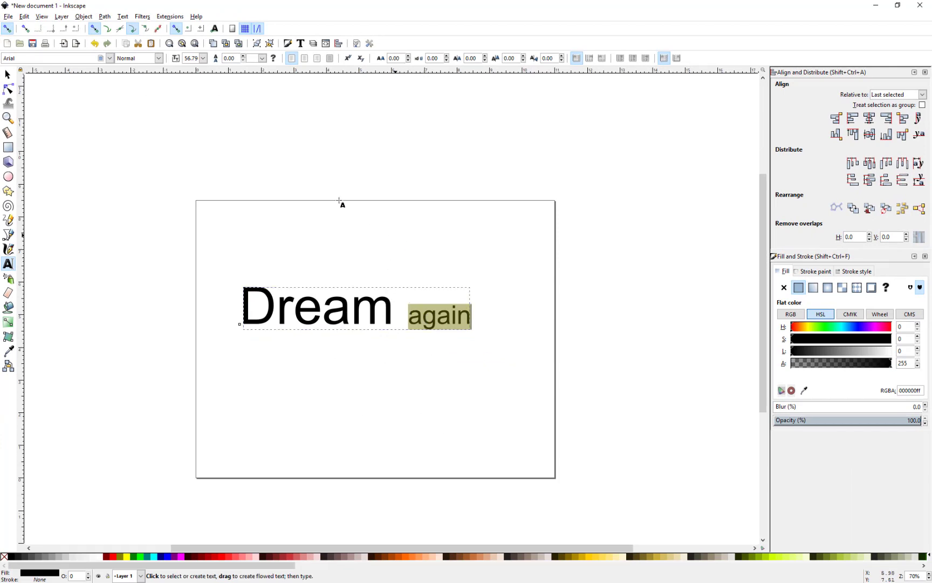
pyautogui.click(7, 75)
pyautogui.click(359, 343)
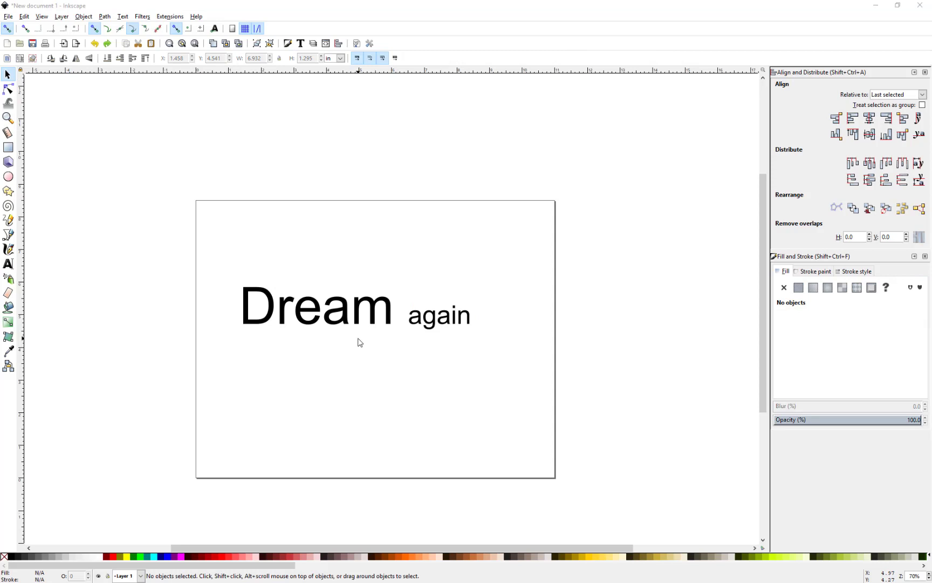
# - Delete the word "again" so that only "Dream" is left in the text object
pyautogui.click(8, 263)
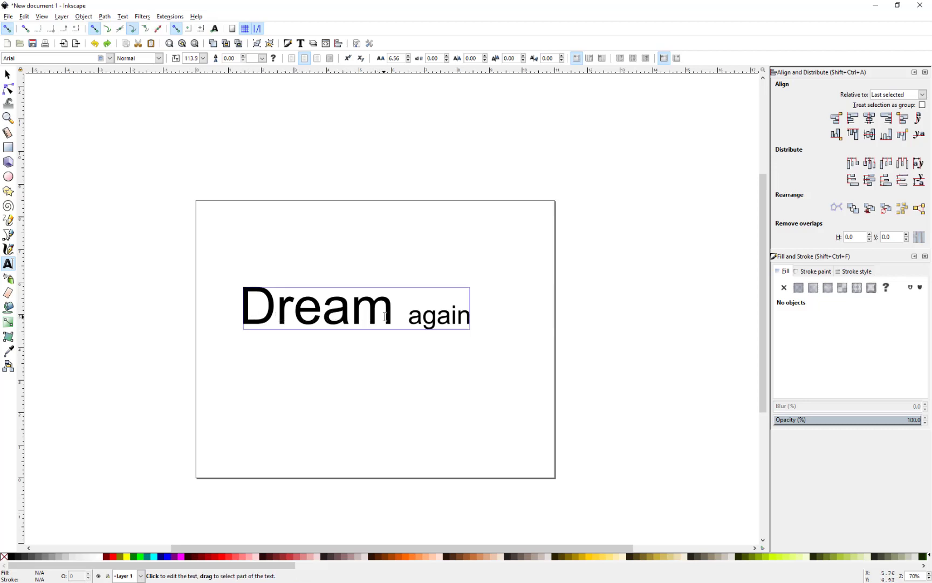
pyautogui.moveTo(410, 317); pyautogui.dragTo(474, 318)
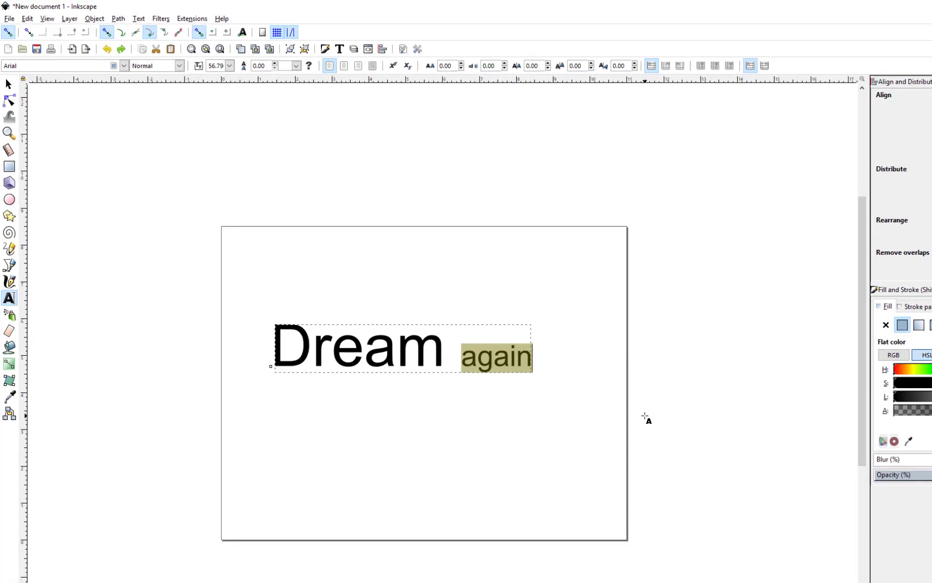
pyautogui.press('BackSpace')
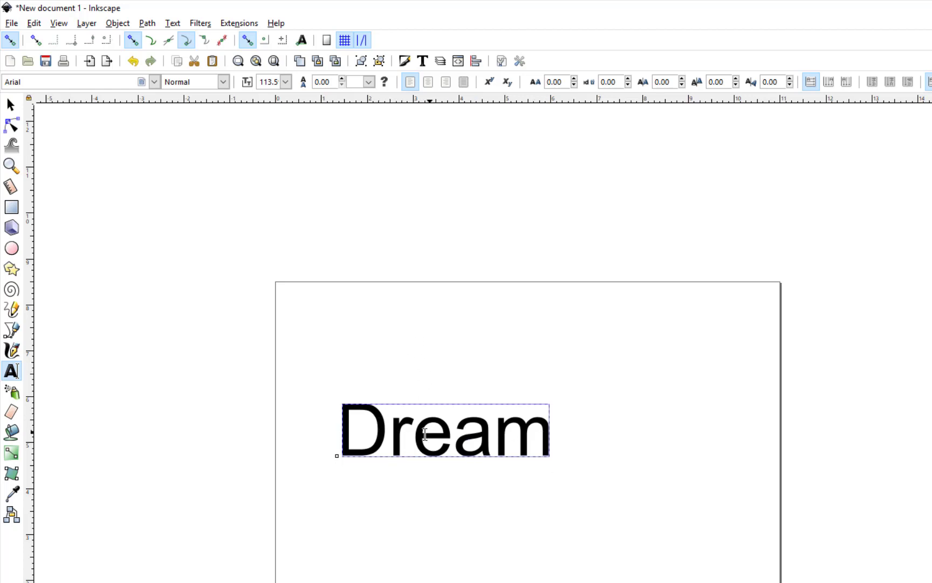
# - Widen the letter spacing of the whole word "Dream" to 13.60 px and reduce it to 1.42 px
pyautogui.moveTo(551, 434); pyautogui.dragTo(361, 425)
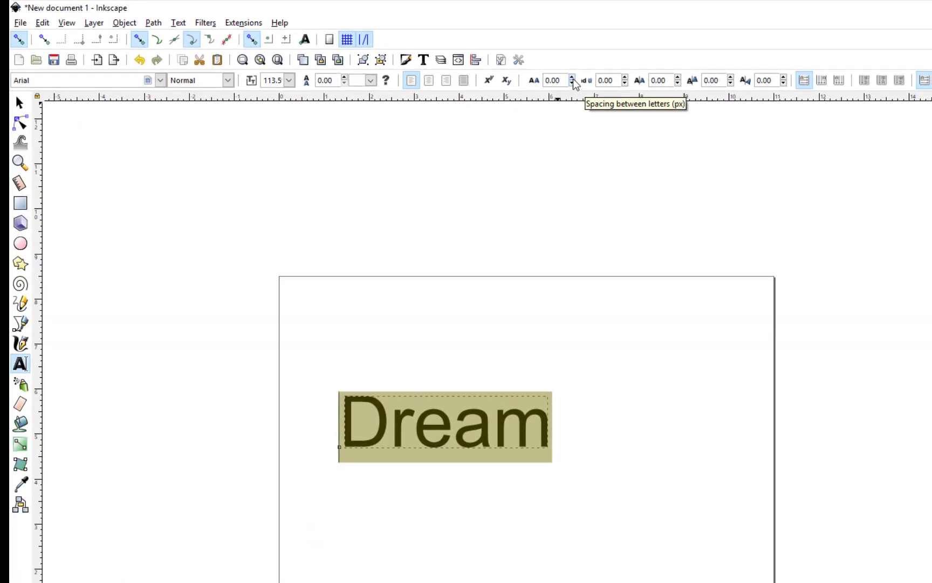
pyautogui.click(573, 78)
pyautogui.click(573, 77)
pyautogui.click(573, 78)
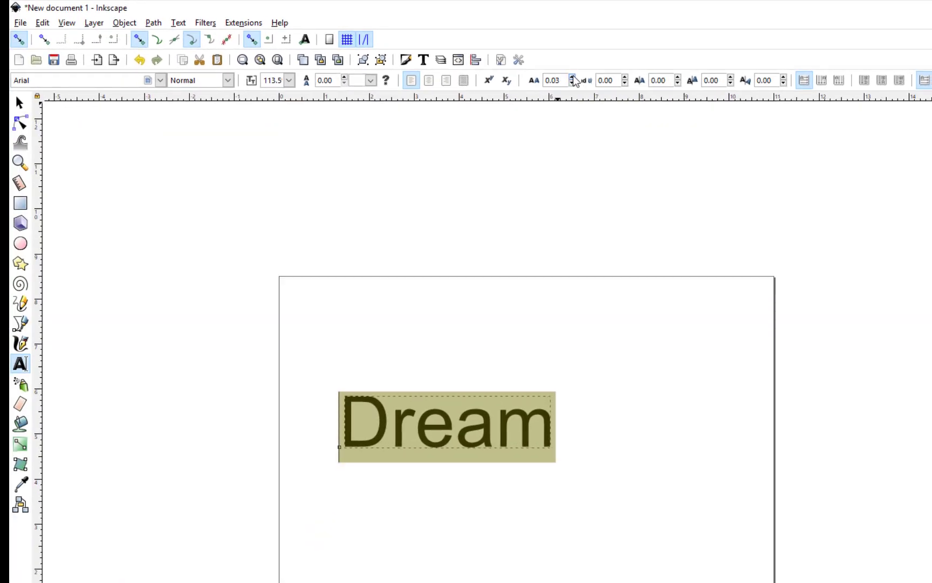
pyautogui.moveTo(572, 78); pyautogui.dragTo(574, 80)
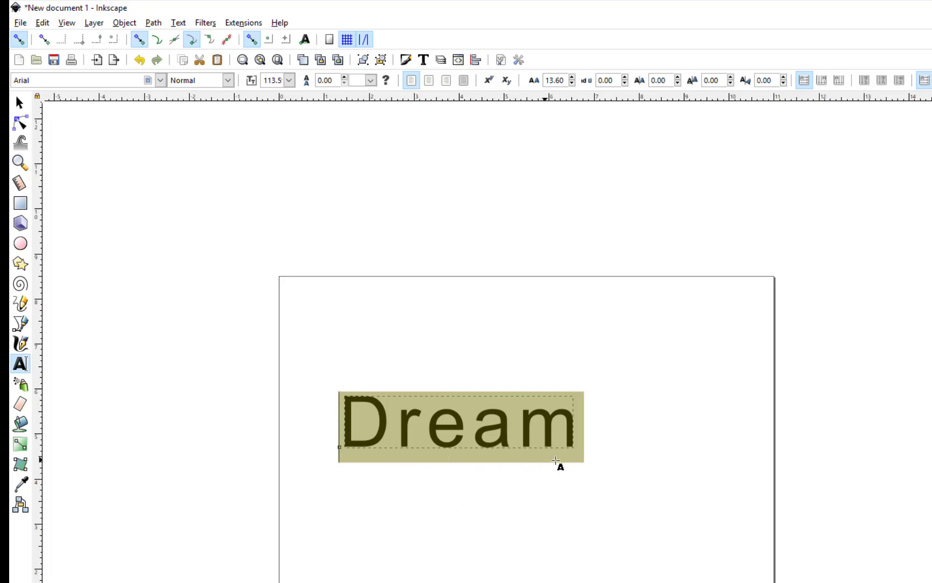
pyautogui.click(574, 85)
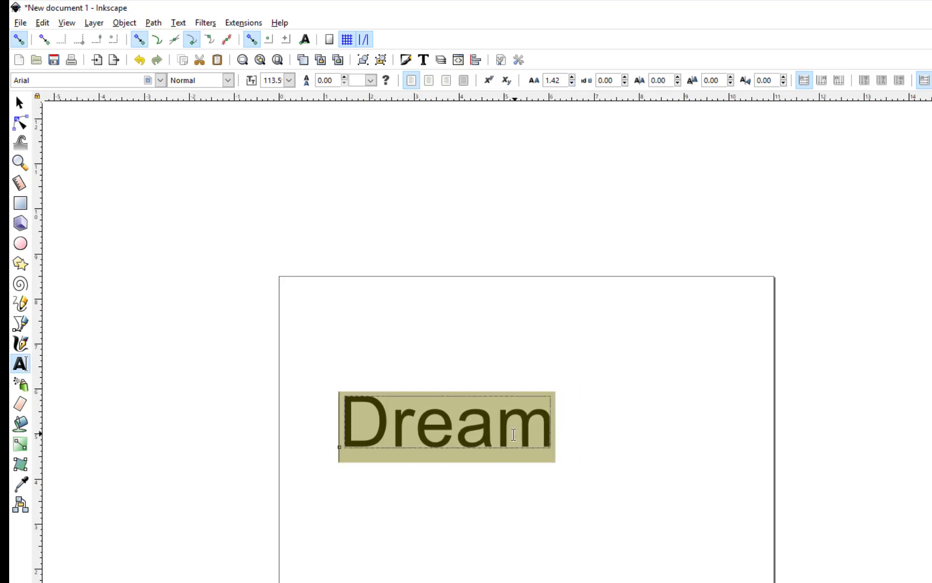
# - Try raising only the letter "a" in "Dream" with a vertical shift of -16.91 px, and undo the shift
pyautogui.moveTo(488, 424); pyautogui.dragTo(459, 420)
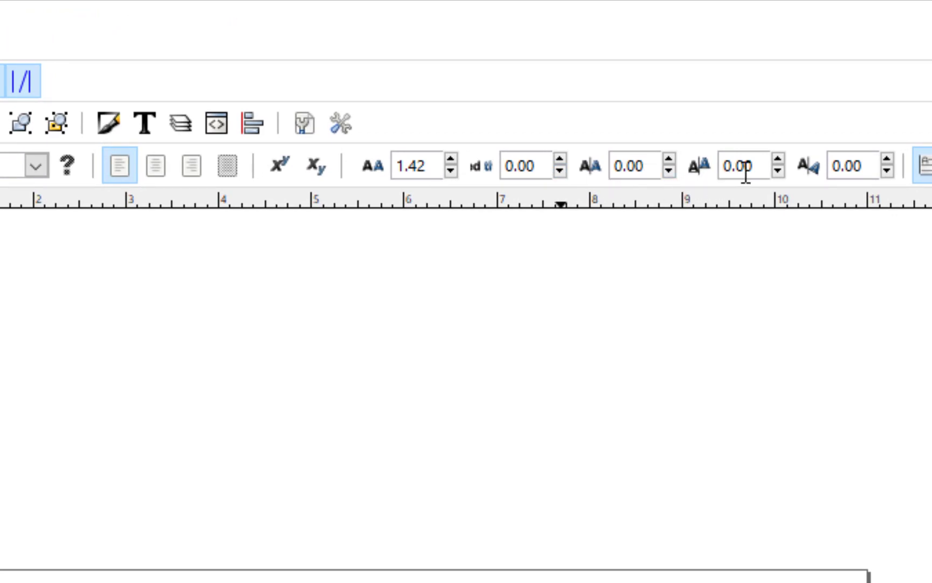
pyautogui.click(778, 172)
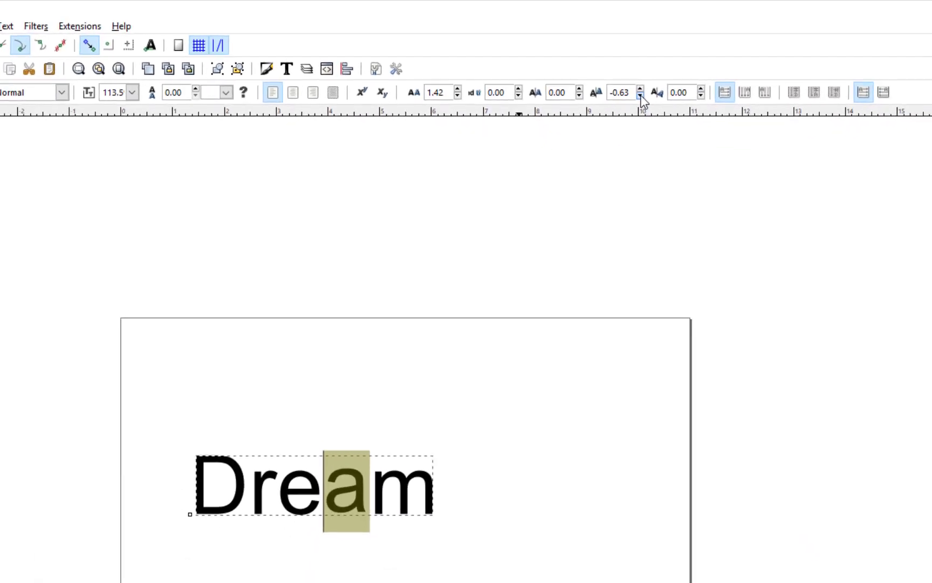
pyautogui.click(640, 95)
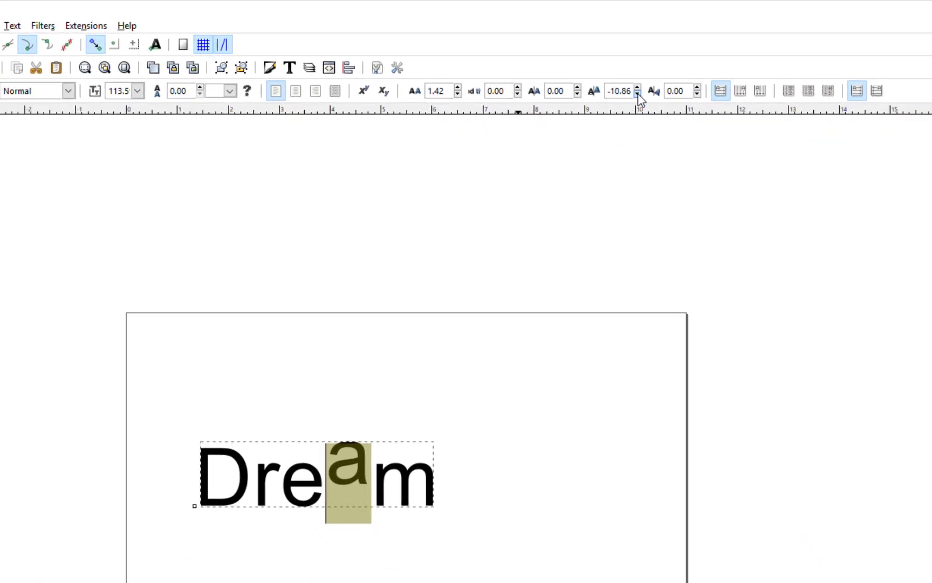
pyautogui.click(638, 96)
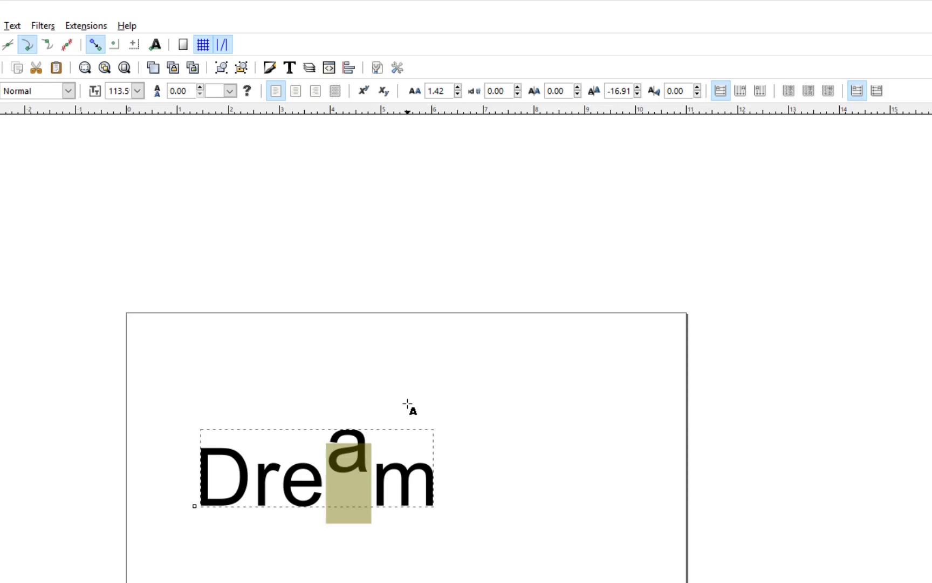
pyautogui.hotkey('ctrl', 'z')
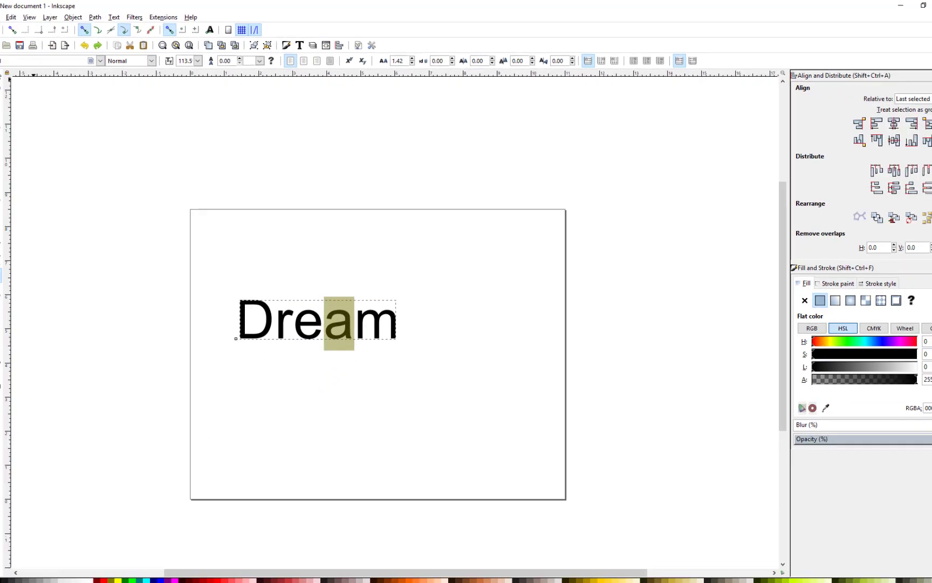
# - Select the whole "Dream" text object and move it about 1.1 inches to the right on the page
pyautogui.click(7, 74)
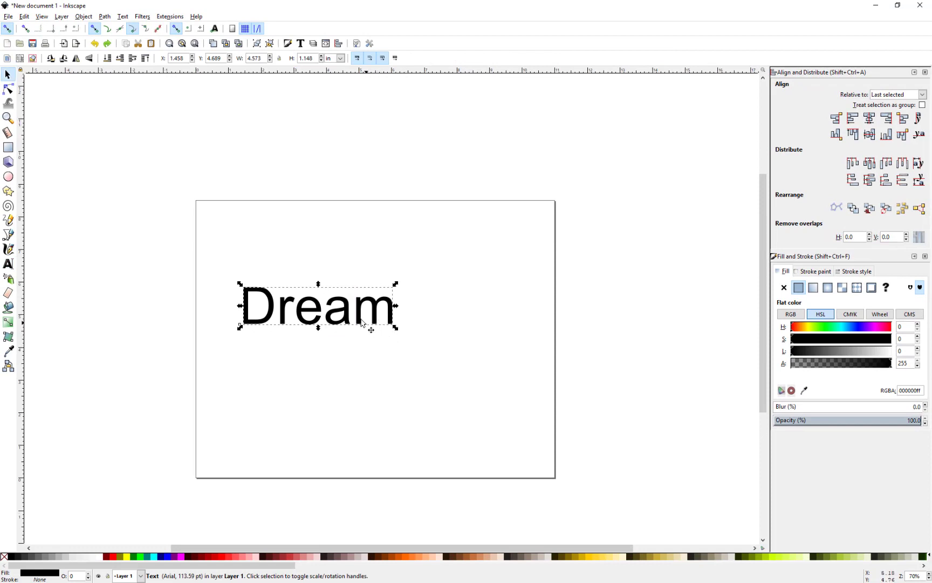
pyautogui.moveTo(348, 317); pyautogui.dragTo(385, 314)
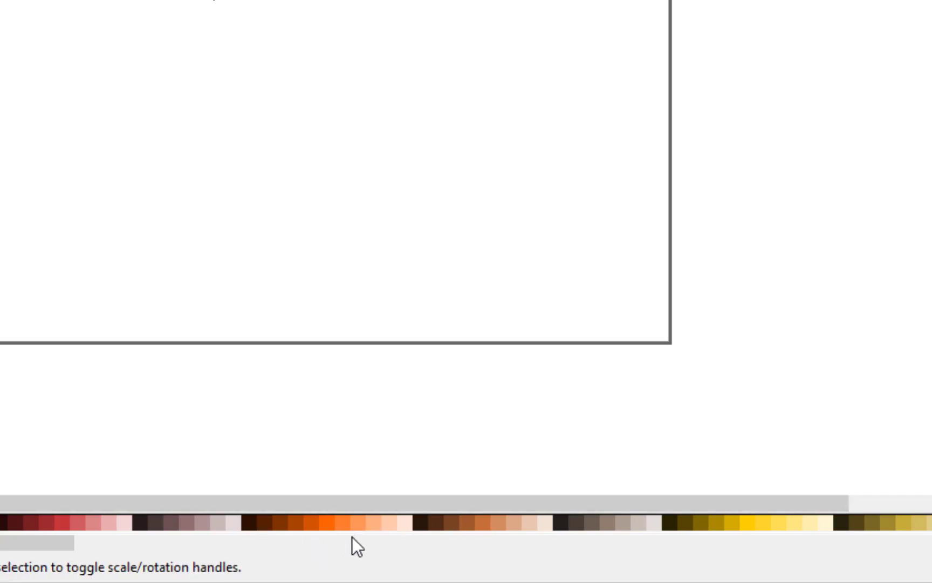
# - Fill the text with the teal-blue palette colour 0088aa and raise the fill's lightness to 115
pyautogui.scroll(-5, 353, 536)
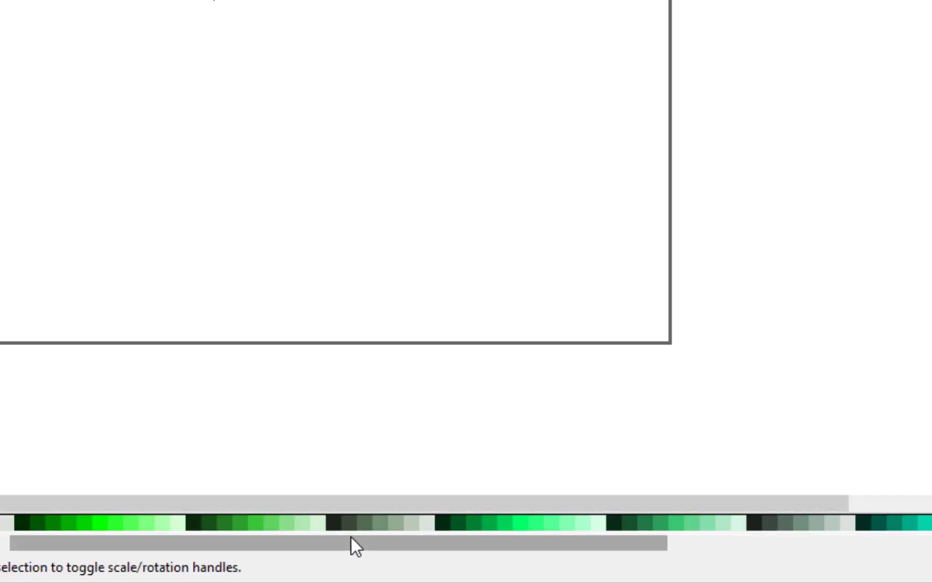
pyautogui.moveTo(350, 542); pyautogui.dragTo(615, 574)
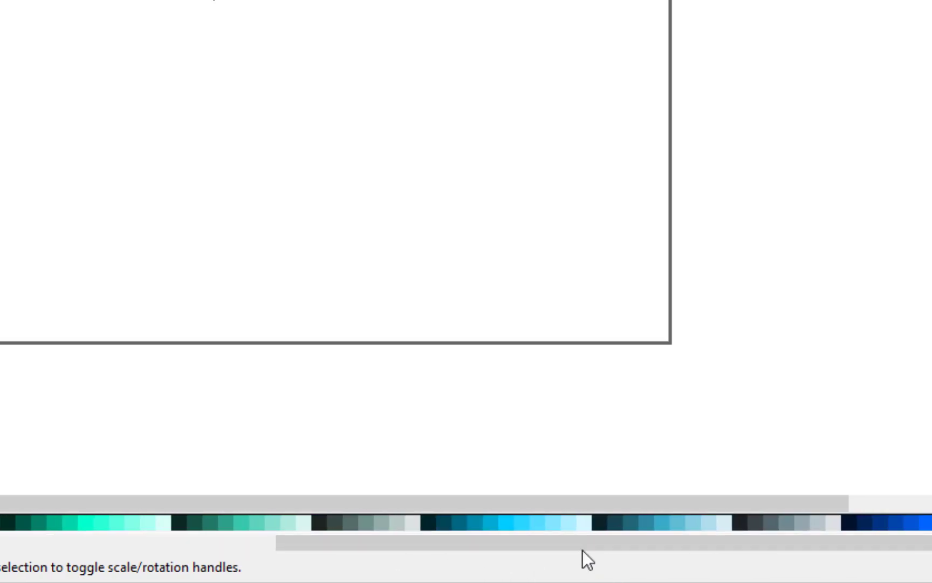
pyautogui.click(474, 527)
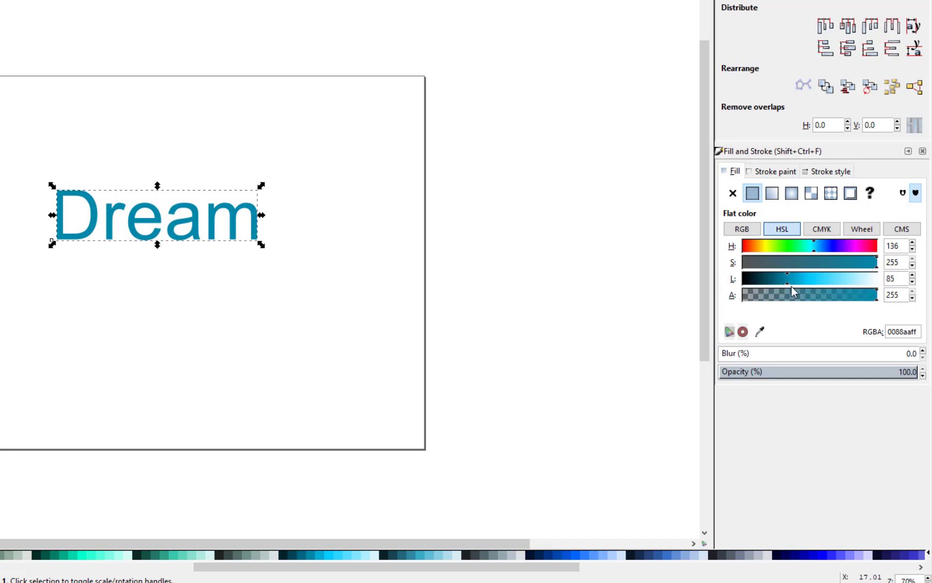
pyautogui.moveTo(787, 282); pyautogui.dragTo(797, 254)
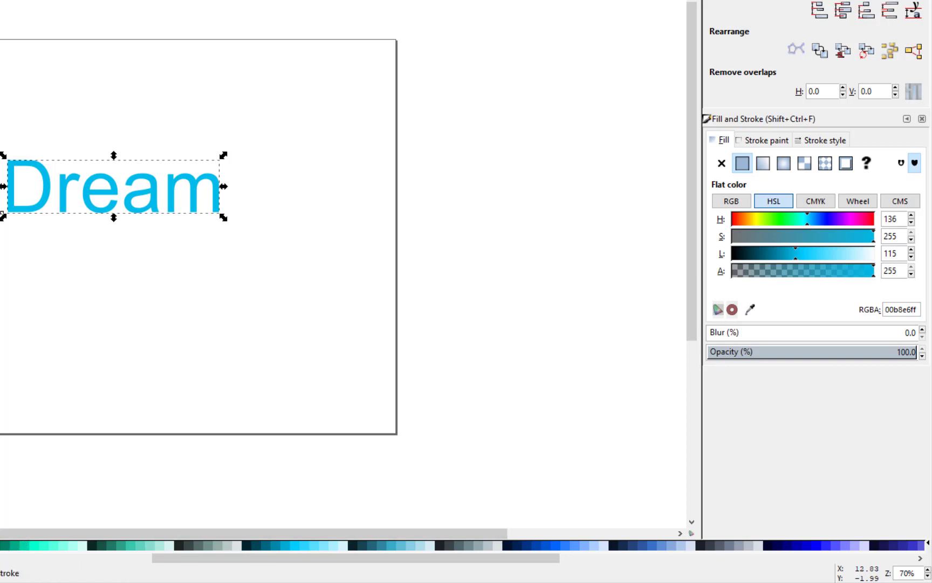
# - Recolour the text with the blue palette colour 0055d4 at lightness 152, and test its saturation at 0 and 255
pyautogui.click(545, 544)
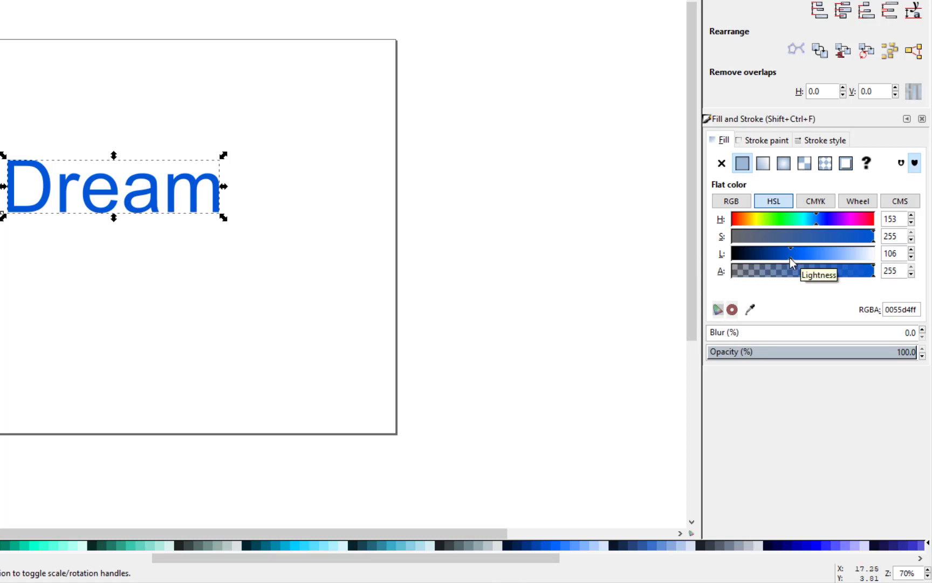
pyautogui.moveTo(790, 258); pyautogui.dragTo(817, 271)
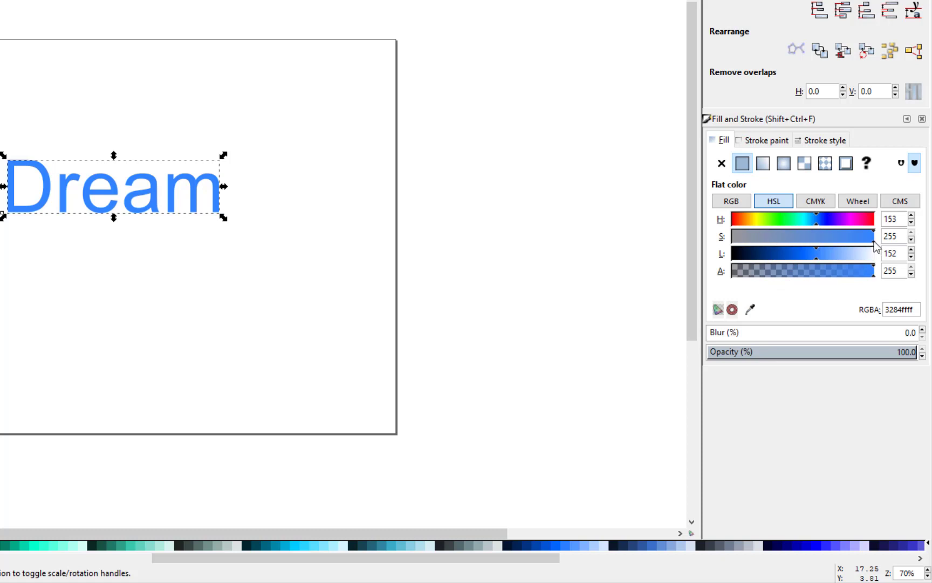
pyautogui.moveTo(875, 246); pyautogui.dragTo(727, 238)
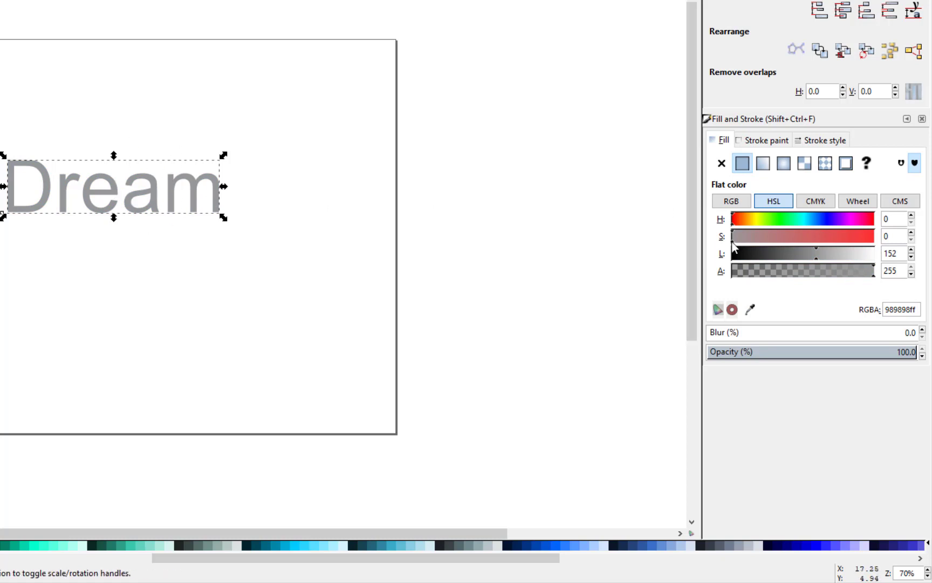
pyautogui.moveTo(733, 241); pyautogui.dragTo(881, 238)
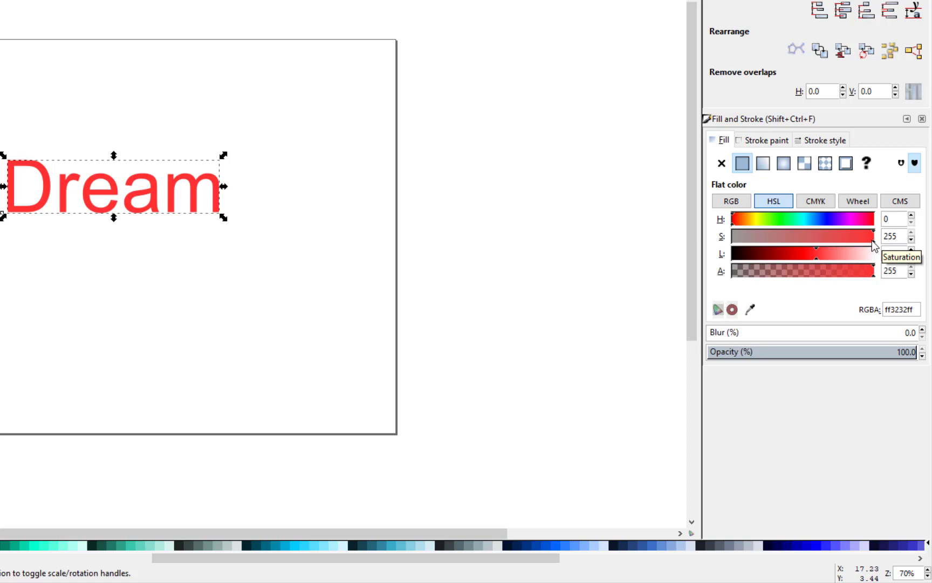
pyautogui.moveTo(872, 241)
pyautogui.mouseDown()
pyautogui.moveTo(733, 242)
pyautogui.moveTo(882, 244)
pyautogui.mouseUp()
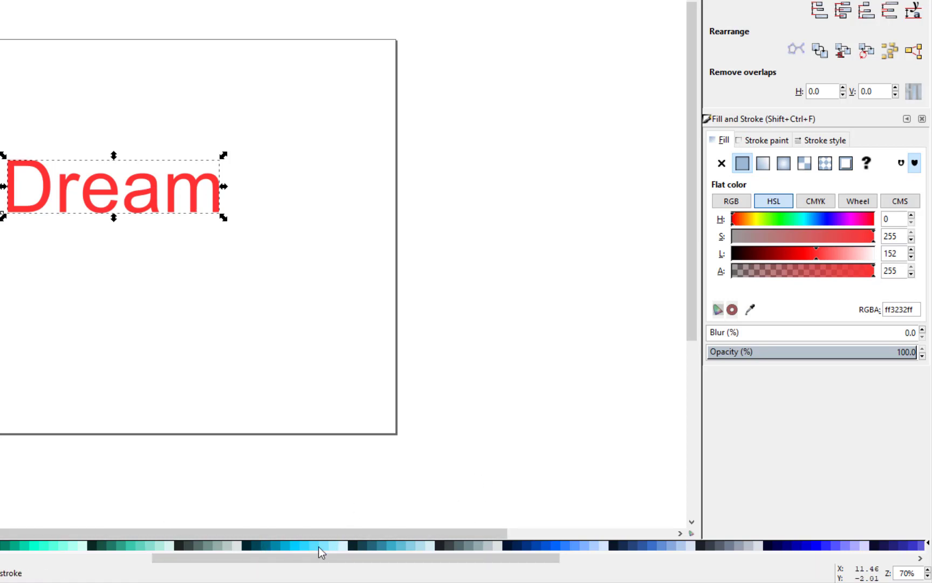
# - Try the palette fills cyan 00ccff, blue 0066ff and turquoise 2affd5 on the text, and settle on green 00d455
pyautogui.click(296, 546)
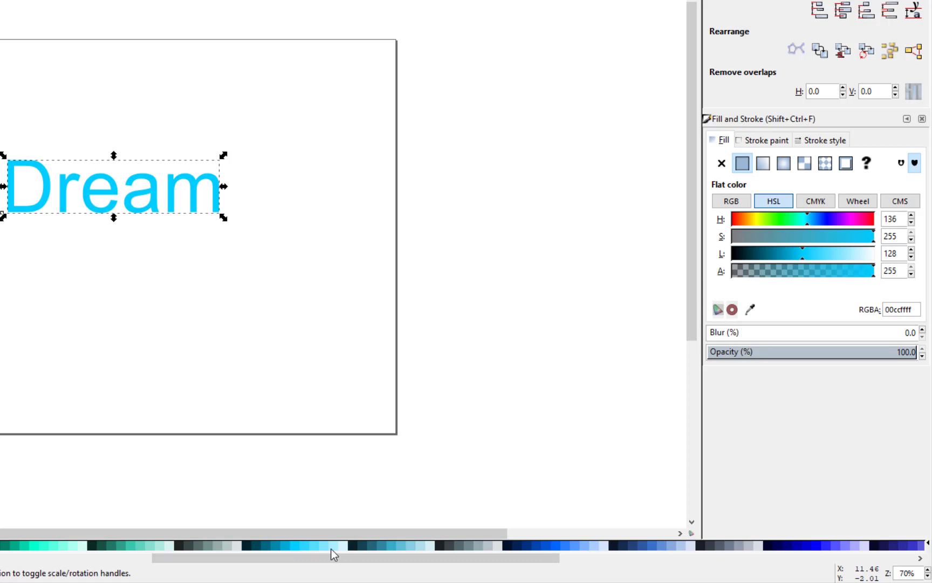
pyautogui.click(556, 544)
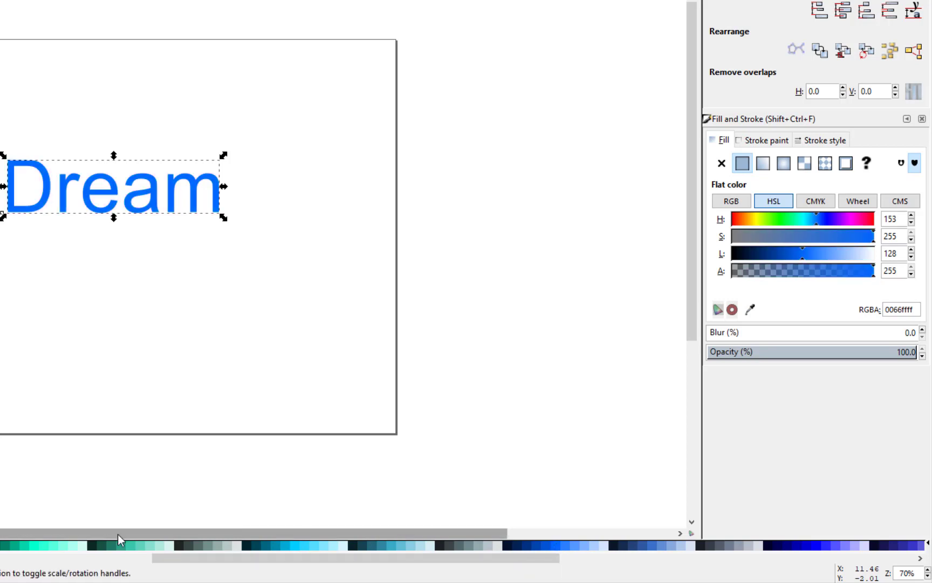
pyautogui.click(44, 546)
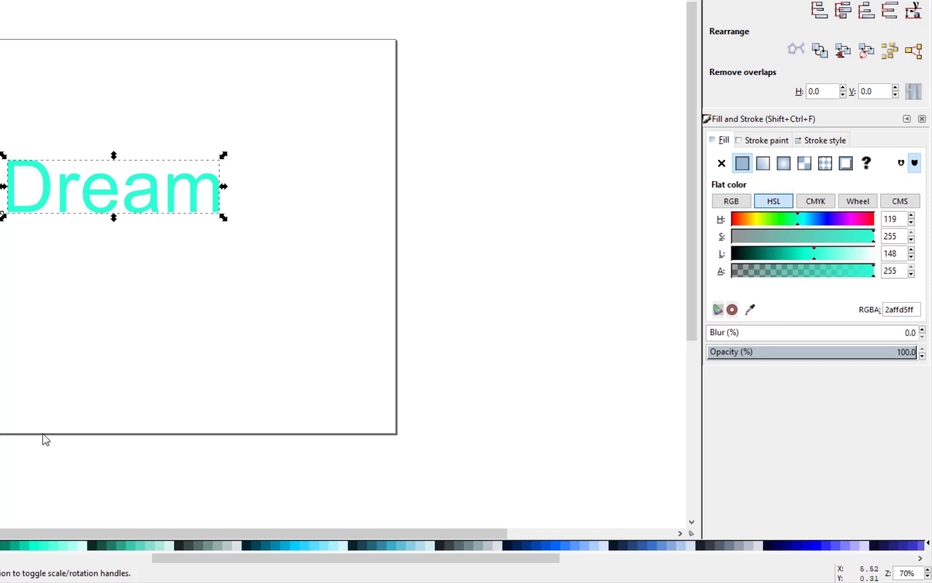
pyautogui.click(0, 546)
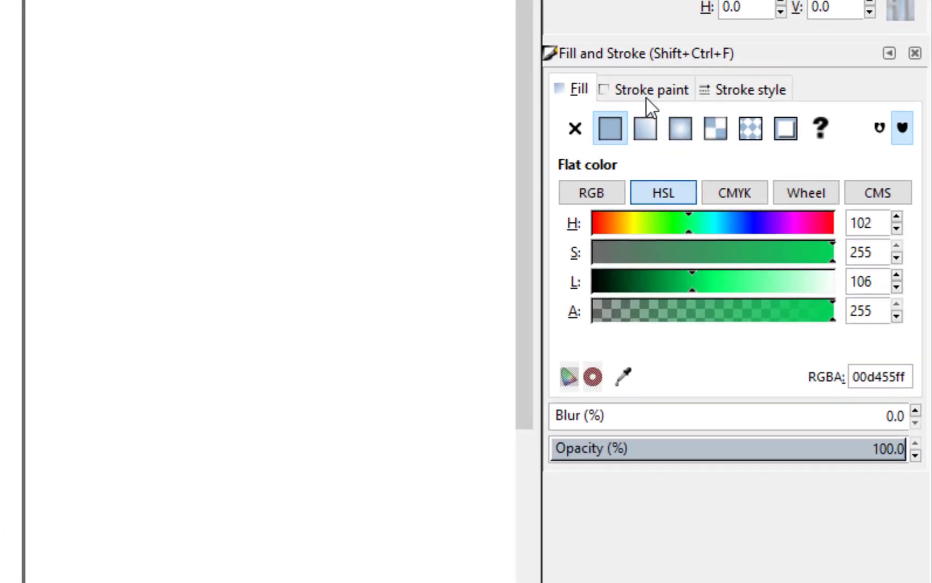
# - Give the green text a flat black stroke, inspect the outline up close, and remove the stroke paint
pyautogui.click(750, 90)
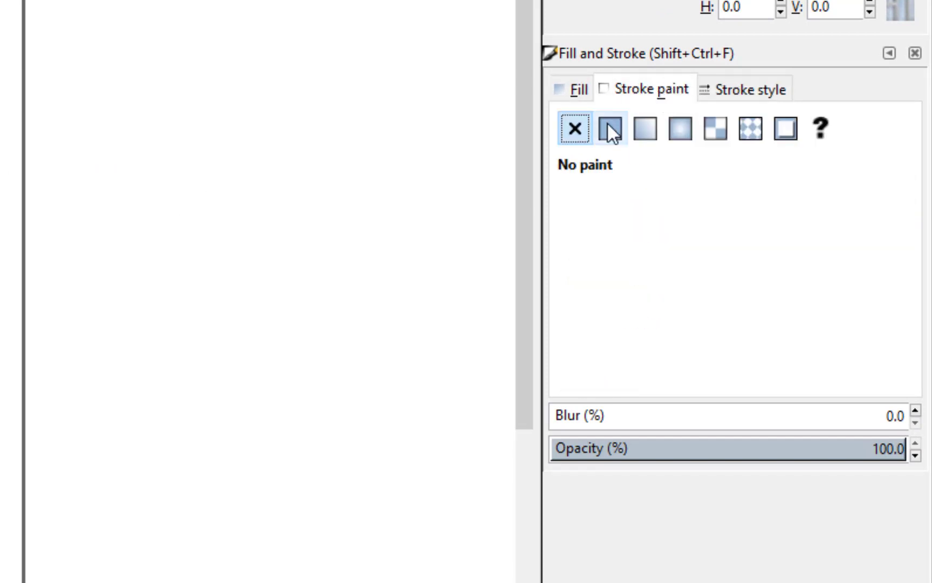
pyautogui.click(610, 129)
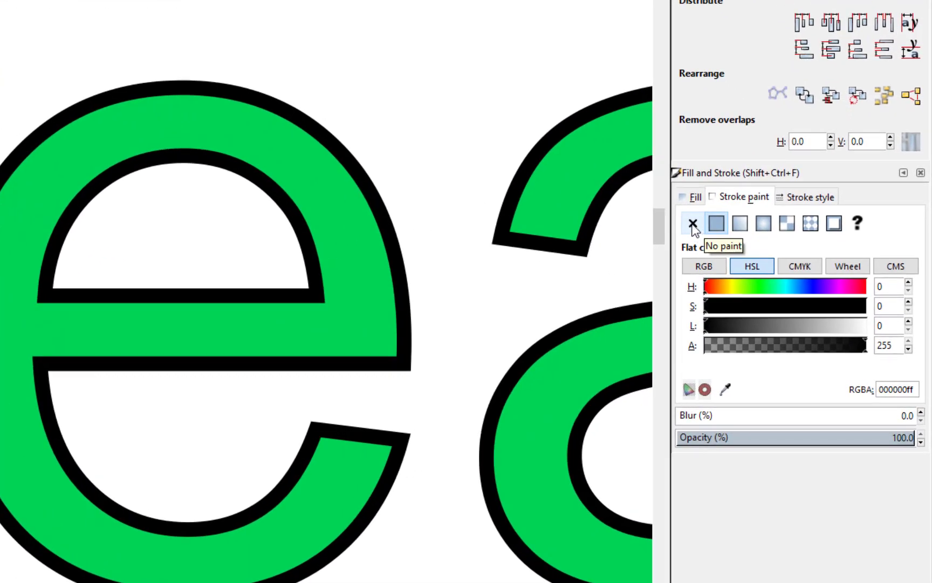
pyautogui.click(692, 224)
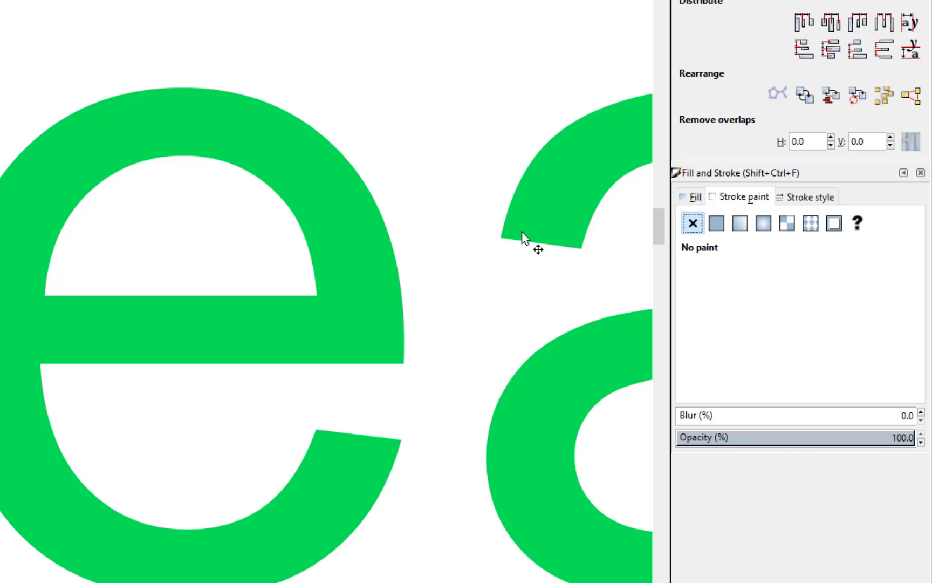
# - Give the text a flat black stroke and try palette fills 37c8ab, 00ffcc, 00ccff and grey-green, returning to green 00d455
pyautogui.click(719, 225)
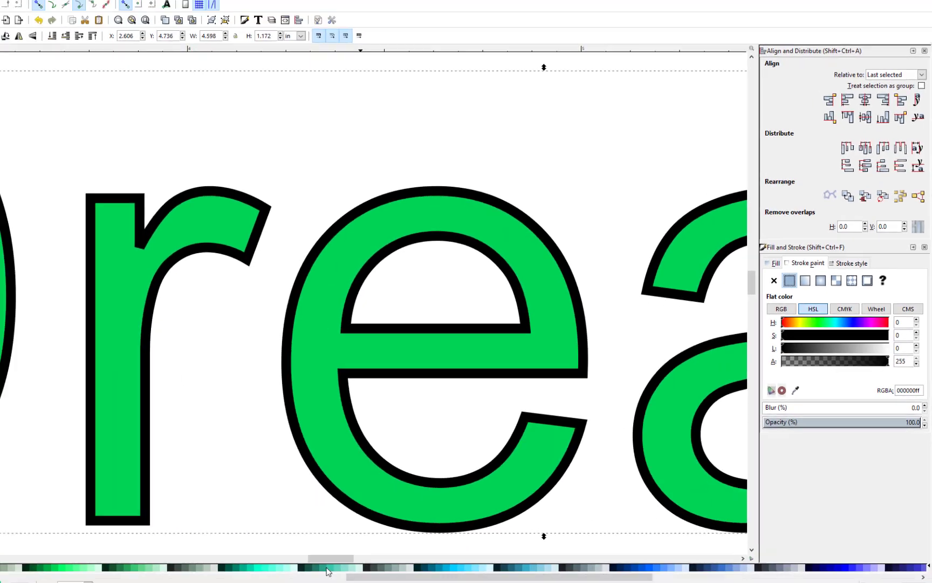
pyautogui.click(329, 570)
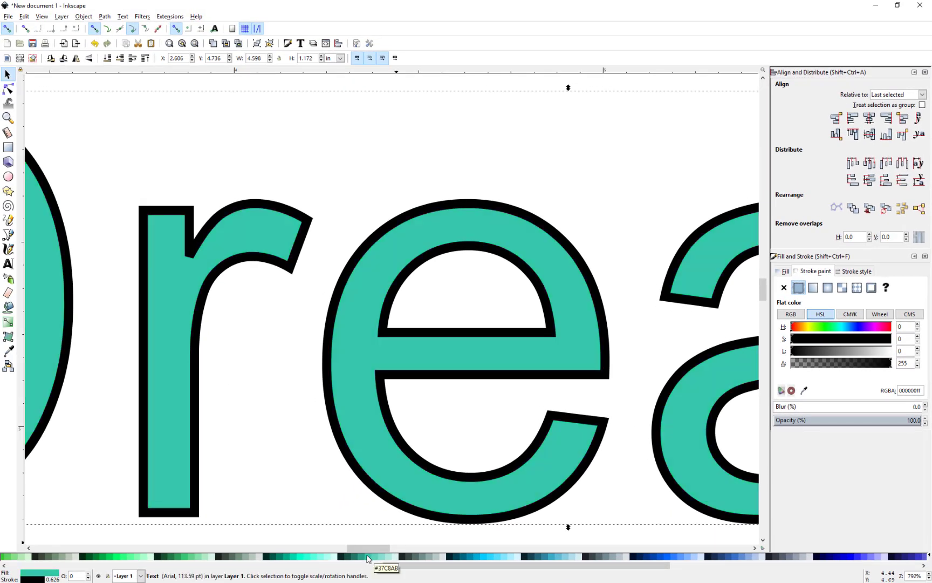
pyautogui.click(301, 556)
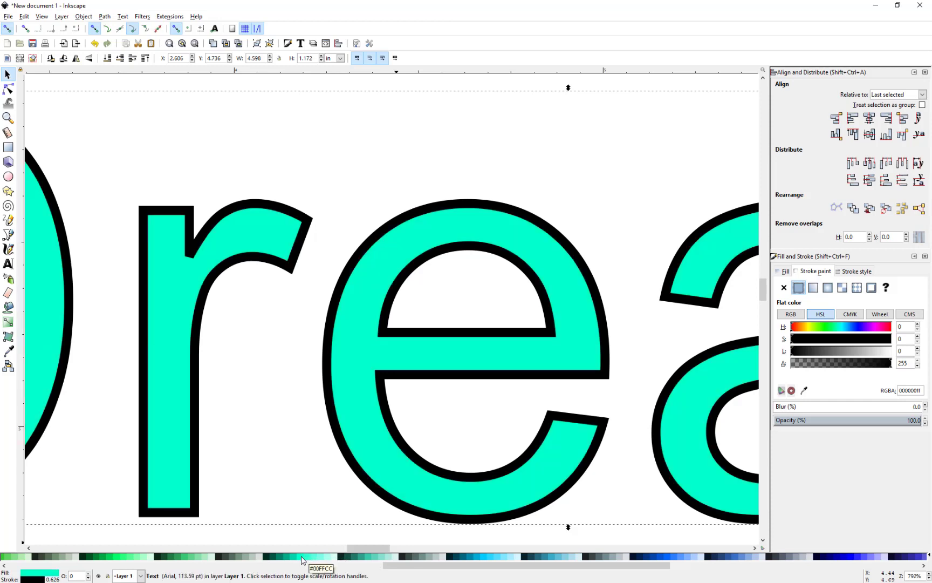
pyautogui.click(486, 556)
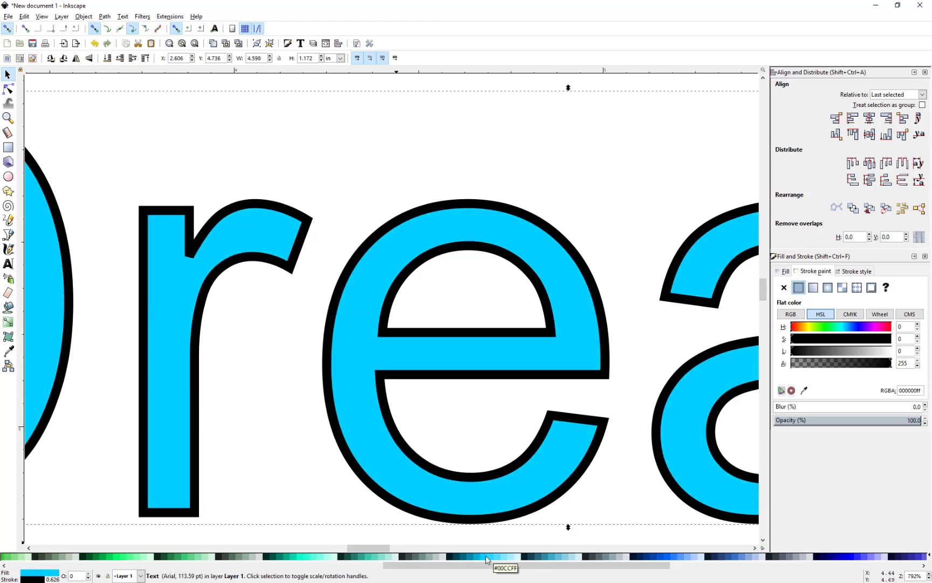
pyautogui.click(430, 556)
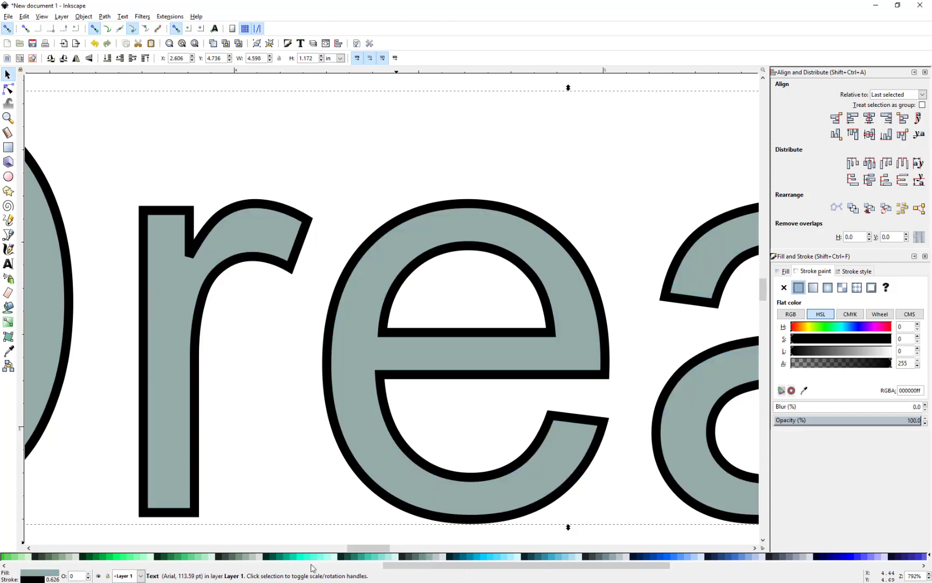
pyautogui.click(110, 556)
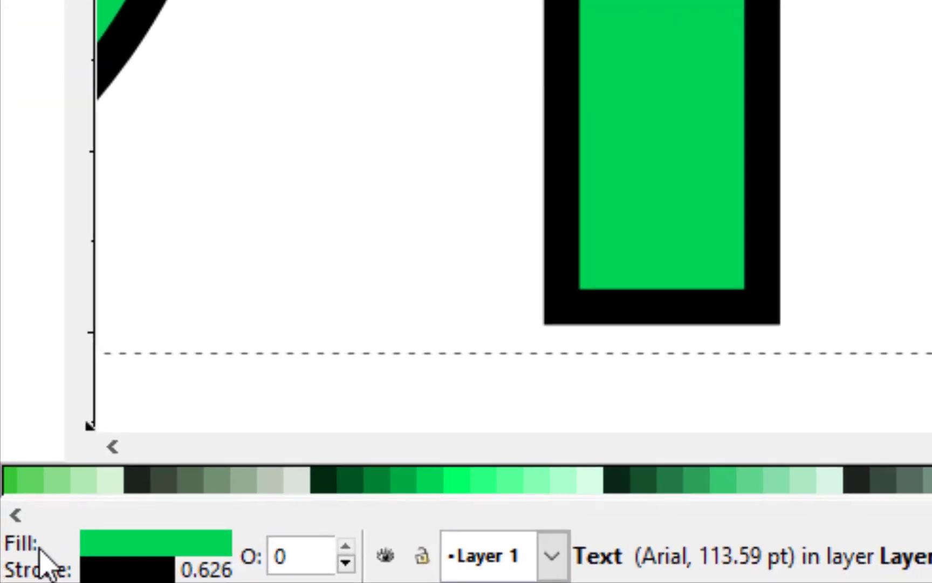
# - Recolour the text's stroke from the palette, trying light green and settling on dark green 008033
pyautogui.click(8, 573)
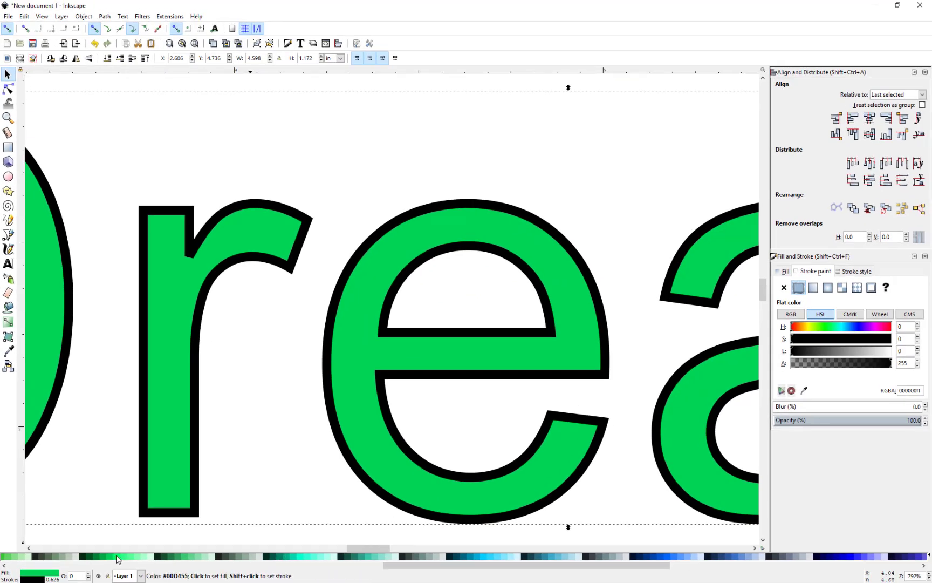
pyautogui.keyDown('shift'); pyautogui.click(125, 556); pyautogui.keyUp('shift')
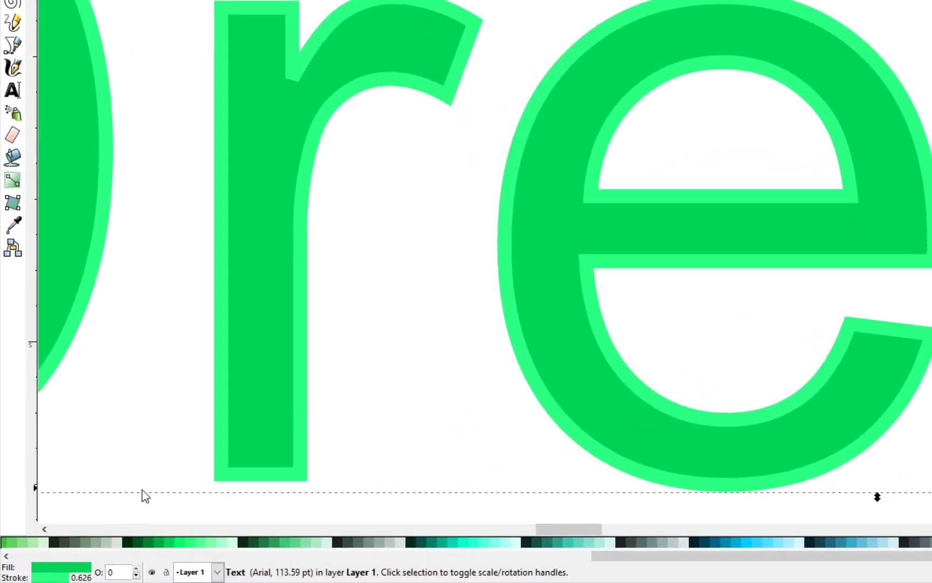
pyautogui.keyDown('shift'); pyautogui.click(149, 544); pyautogui.keyUp('shift')
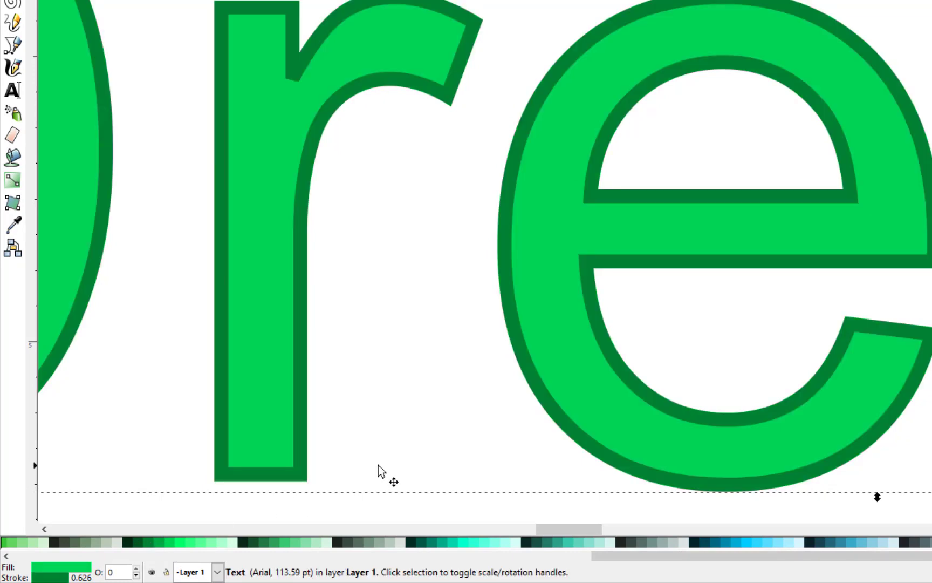
# - Examine the outlined text as a whole and at closer range, and deselect it
pyautogui.scroll(-3, 395, 456)
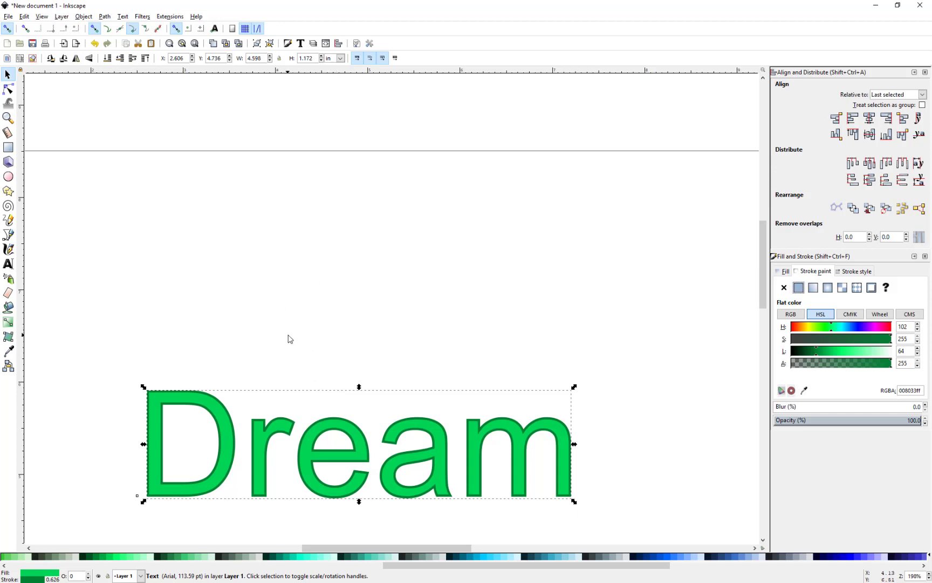
pyautogui.moveTo(317, 330)
pyautogui.mouseDown()
pyautogui.moveTo(327, 319)
pyautogui.moveTo(325, 226)
pyautogui.moveTo(362, 179)
pyautogui.moveTo(338, 297)
pyautogui.moveTo(364, 145)
pyautogui.mouseUp()
pyautogui.press('space')
pyautogui.scroll(1, 339, 297)
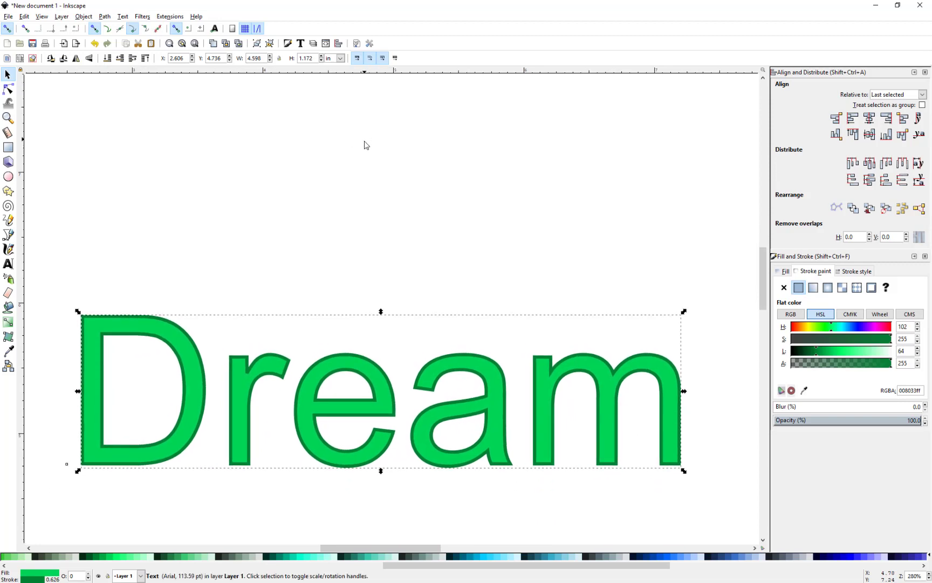
pyautogui.press('space')
pyautogui.scroll(1, 349, 265)
pyautogui.moveTo(349, 256); pyautogui.dragTo(385, 157)
pyautogui.click(386, 160)
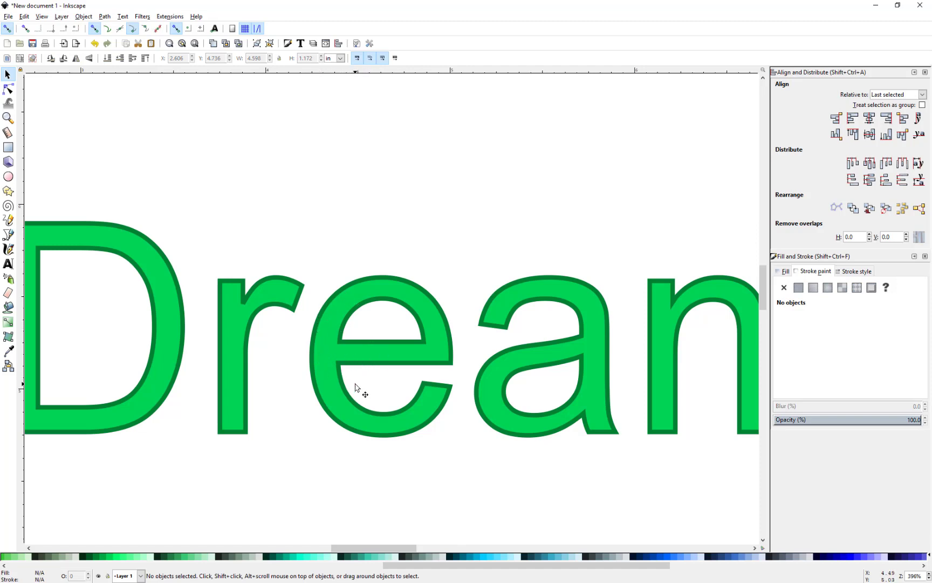
# - Remove the stroke from the text "Dream" using the no-colour swatch of the palette
pyautogui.scroll(11, 338, 547)
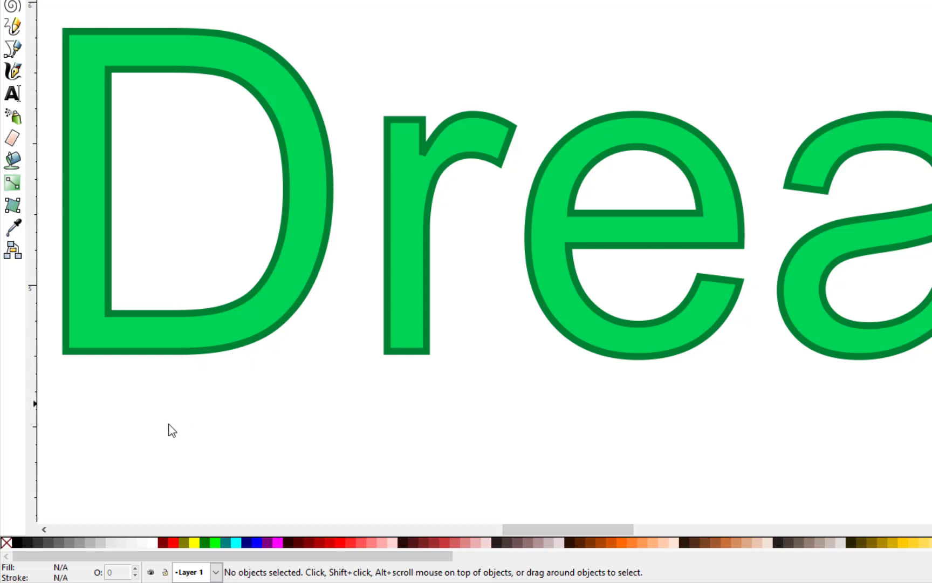
pyautogui.press('shift')
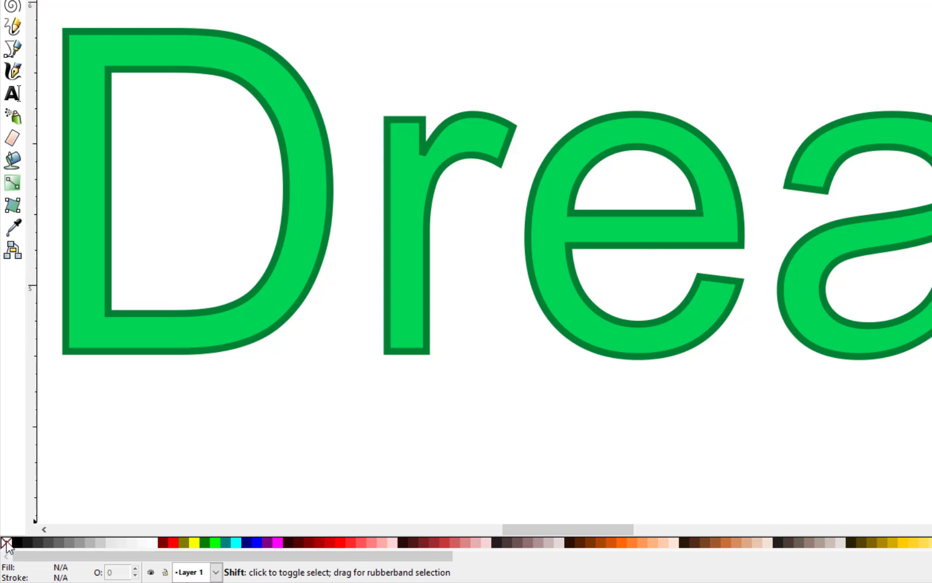
pyautogui.press('shift')
pyautogui.click(229, 346)
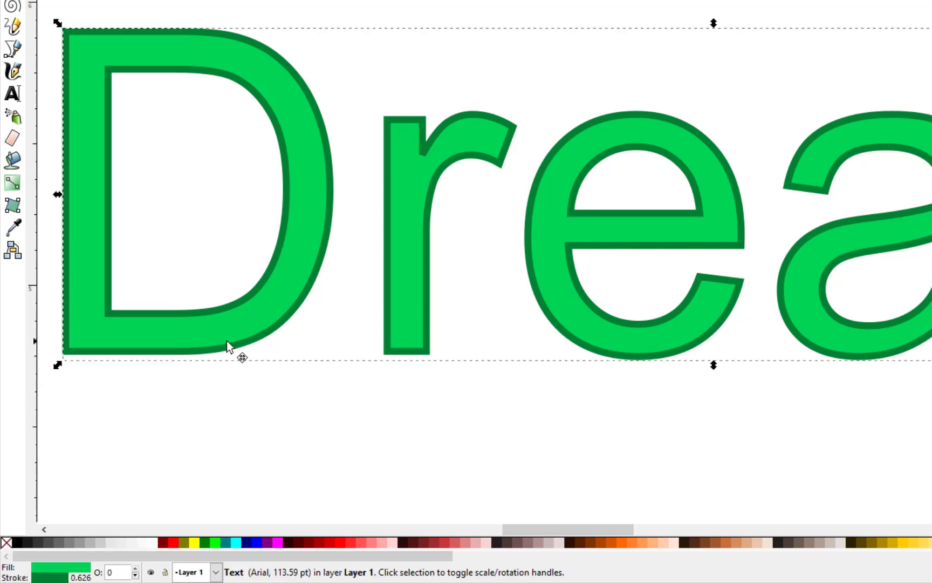
pyautogui.press('shift')
pyautogui.keyDown('shift'); pyautogui.click(6, 546); pyautogui.keyUp('shift')
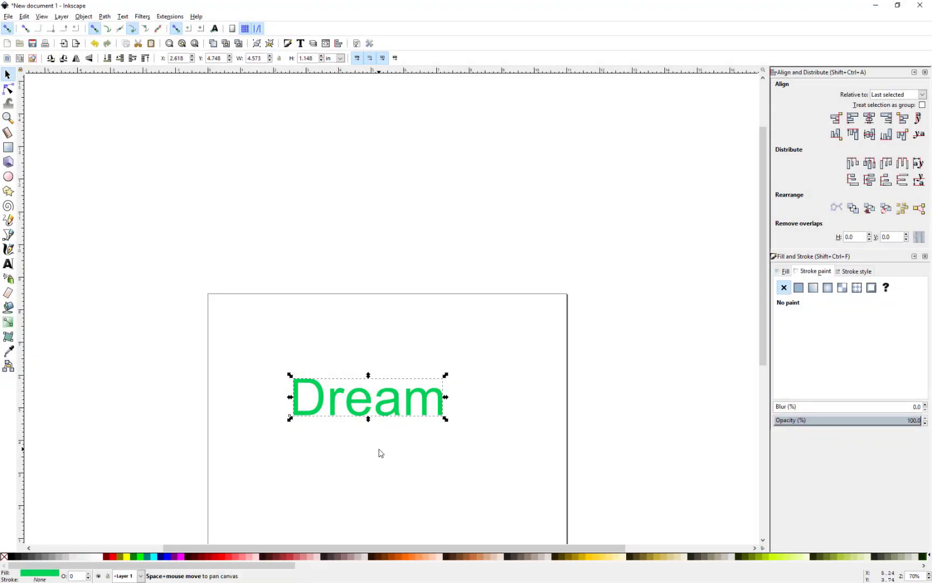
# - Check the word "Dream" as editable text with the Text tool, and return to the Selector tool
pyautogui.moveTo(379, 449); pyautogui.dragTo(362, 331)
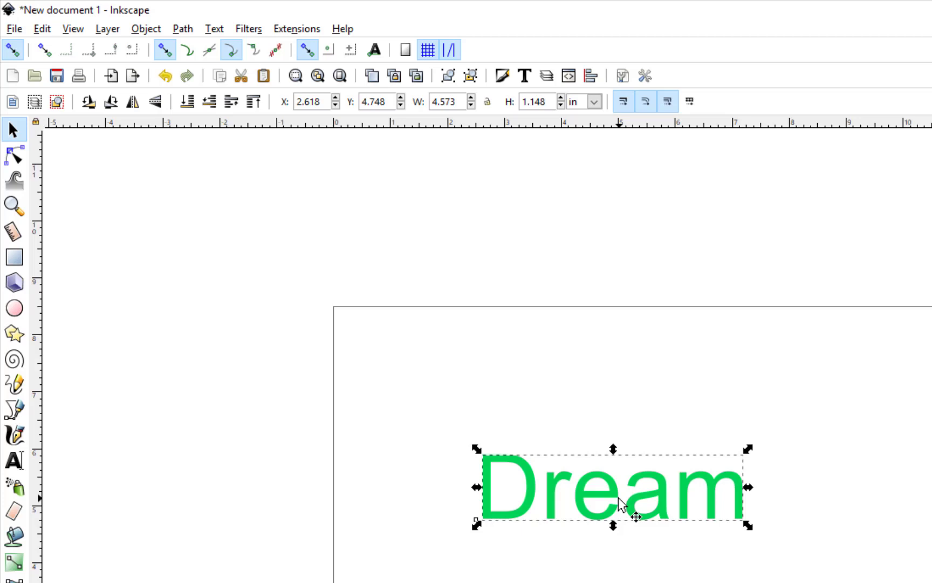
pyautogui.click(586, 536)
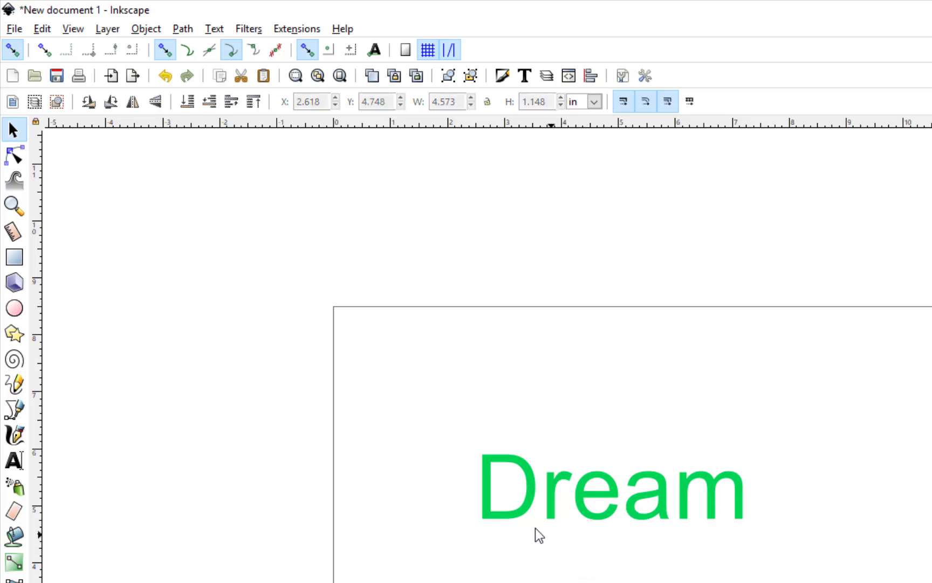
pyautogui.click(15, 460)
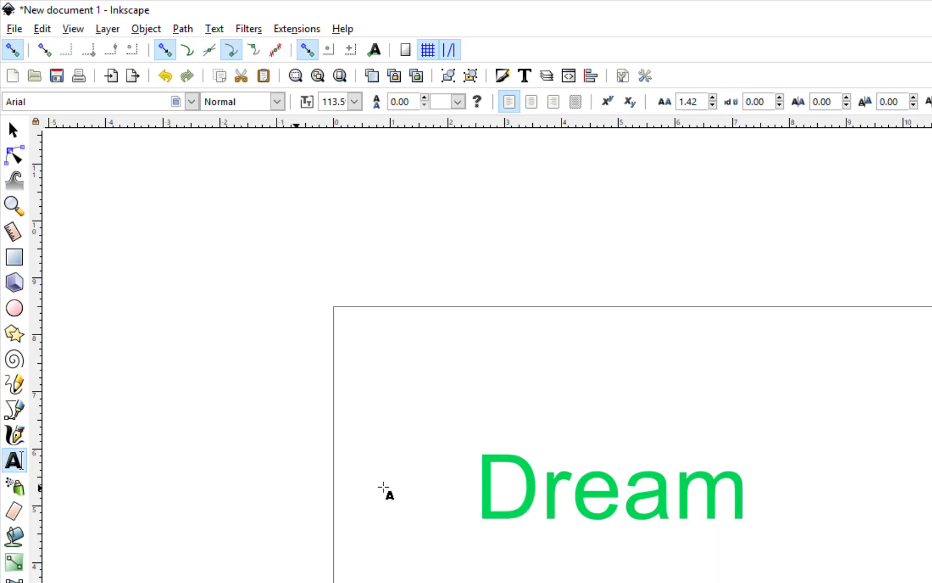
pyautogui.click(538, 491)
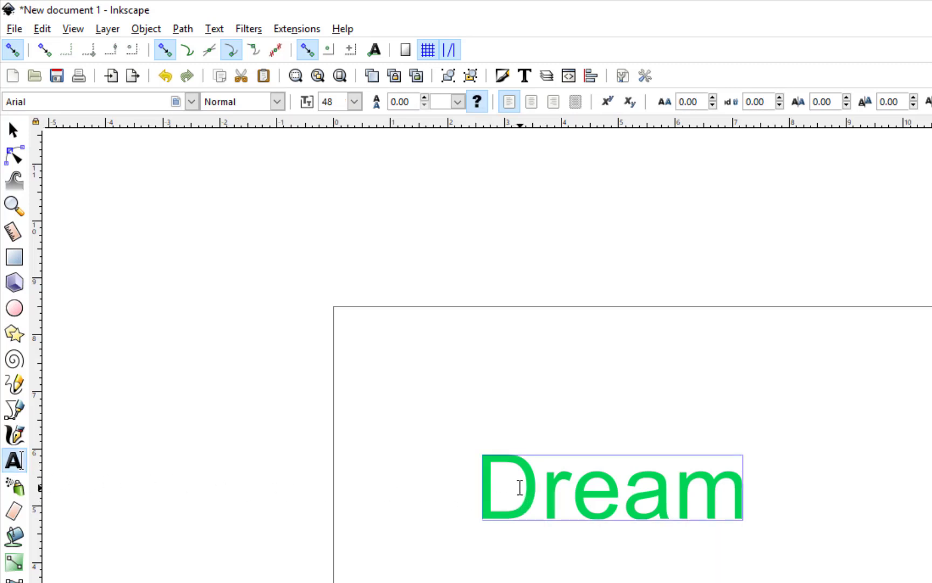
pyautogui.click(523, 488)
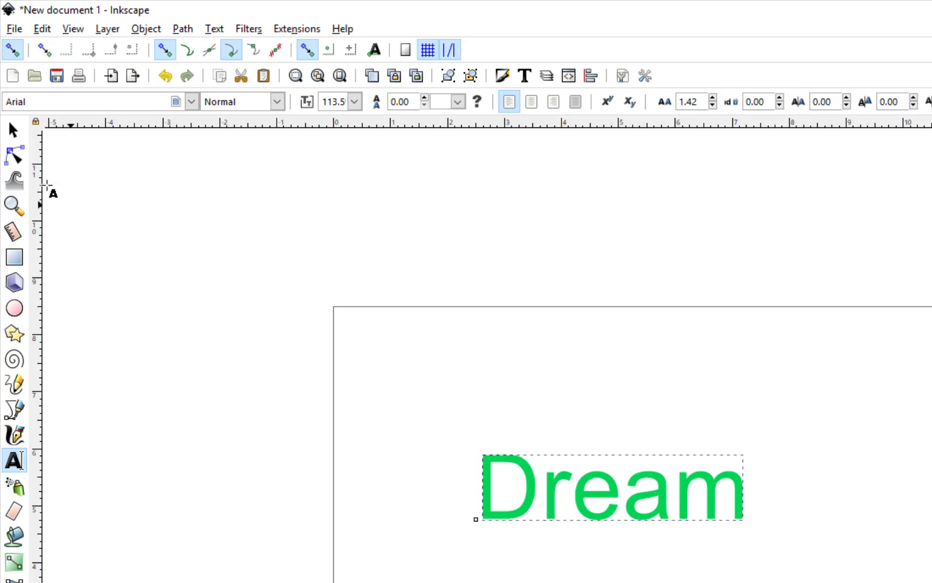
pyautogui.click(13, 130)
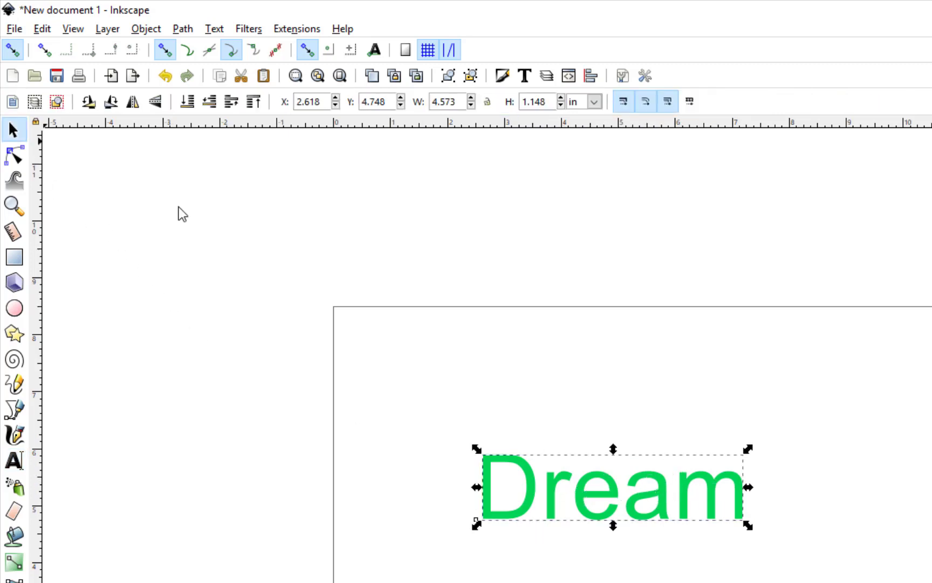
# - Toggle the text between its scaling and rotation handles, rubber-band select the whole word, and clear the selection
pyautogui.click(564, 499)
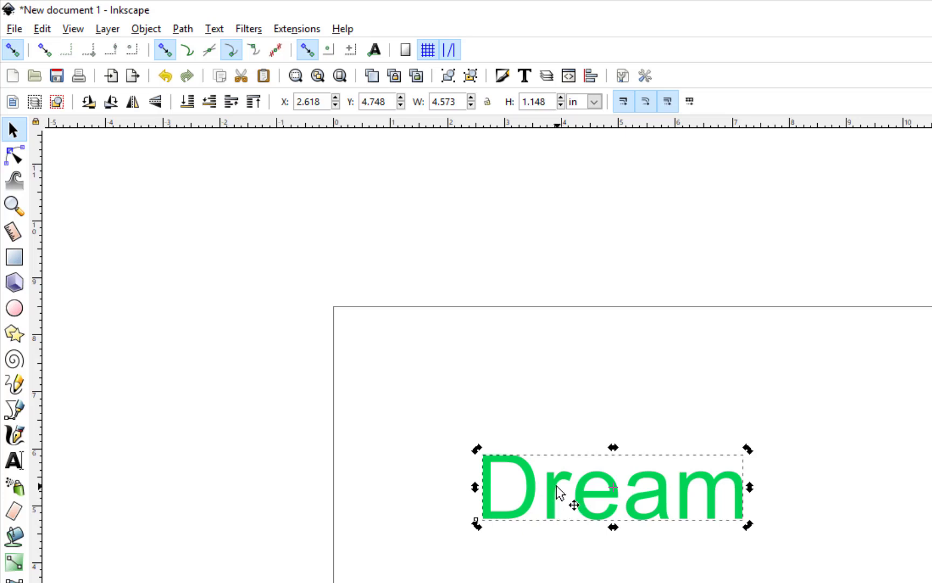
pyautogui.click(557, 485)
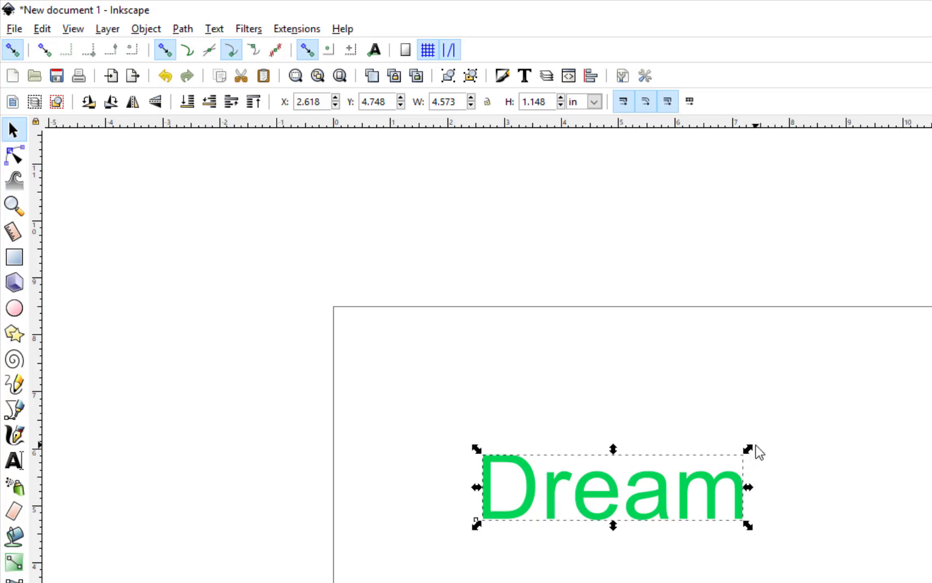
pyautogui.click(732, 467)
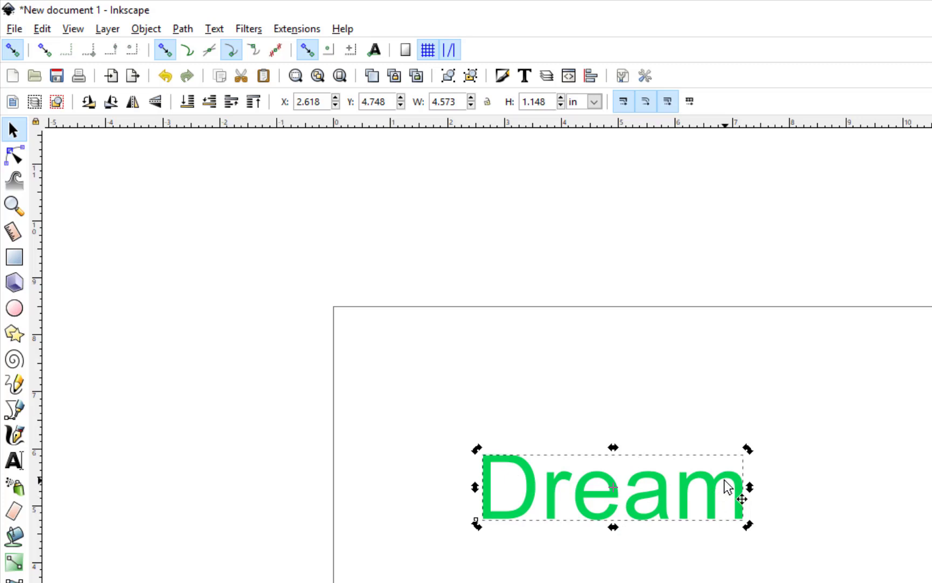
pyautogui.moveTo(470, 426); pyautogui.dragTo(813, 568)
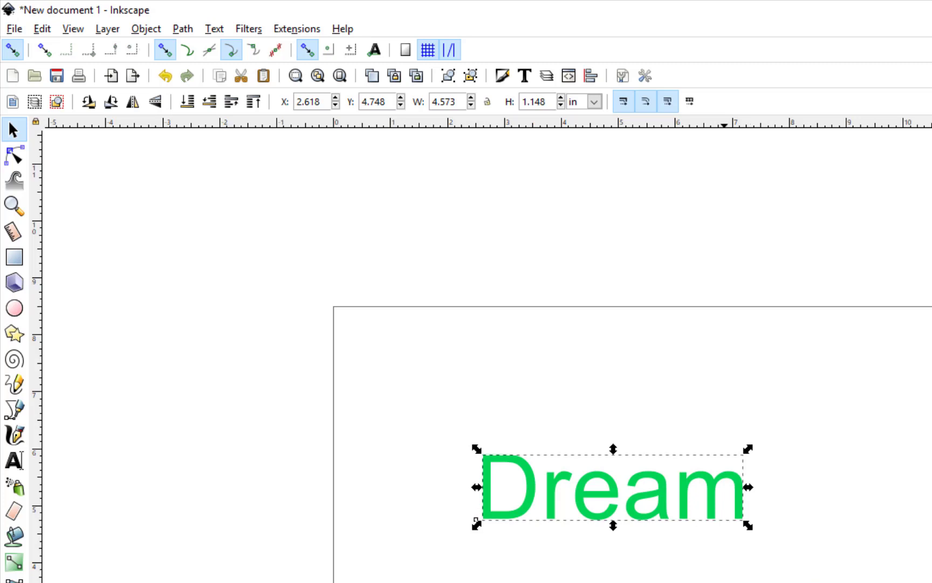
pyautogui.press('Escape')
# - Convert the text "Dream" to a path with Object to Path and deselect it
pyautogui.click(697, 510)
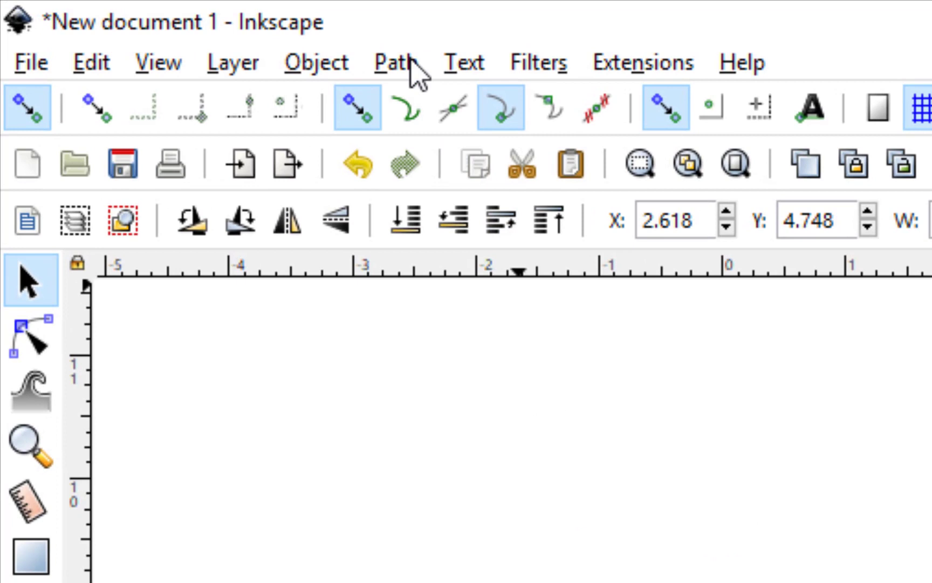
pyautogui.click(396, 63)
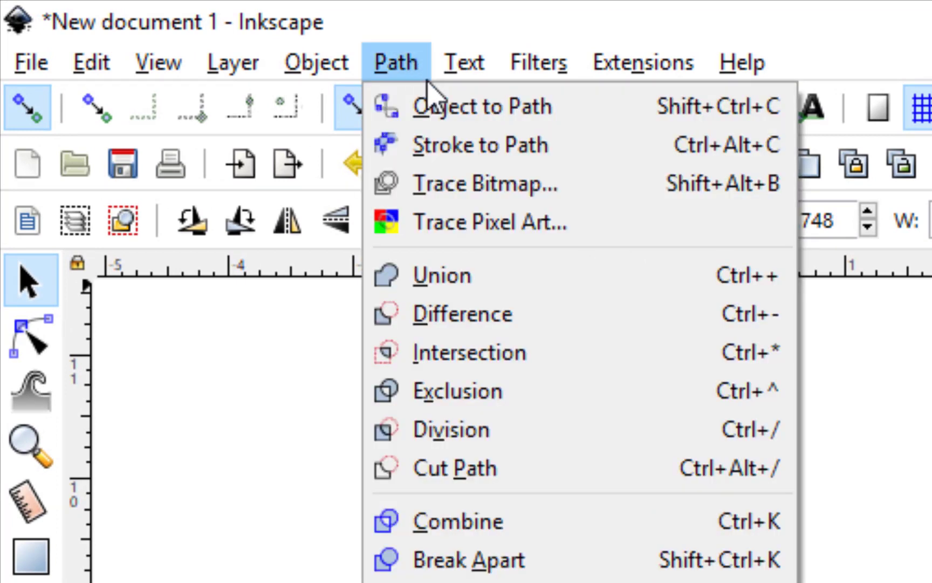
pyautogui.click(455, 113)
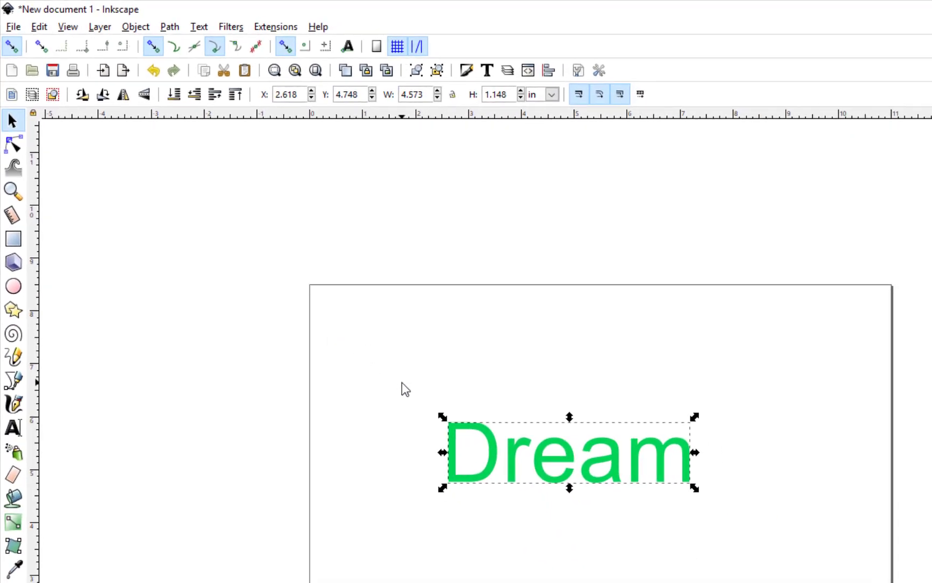
pyautogui.click(405, 388)
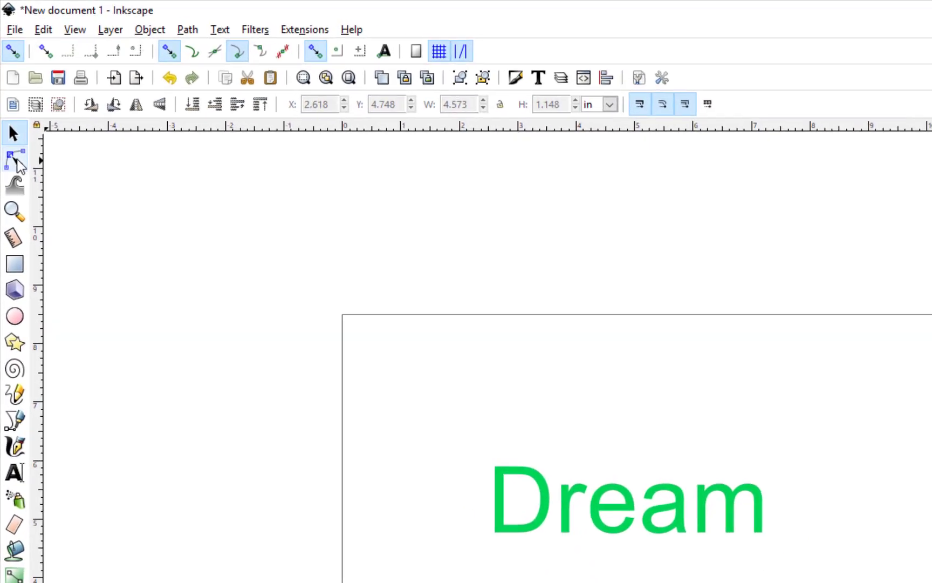
# - Select the letter D with the node editing tool and examine the nodes along its outline up close
pyautogui.click(16, 161)
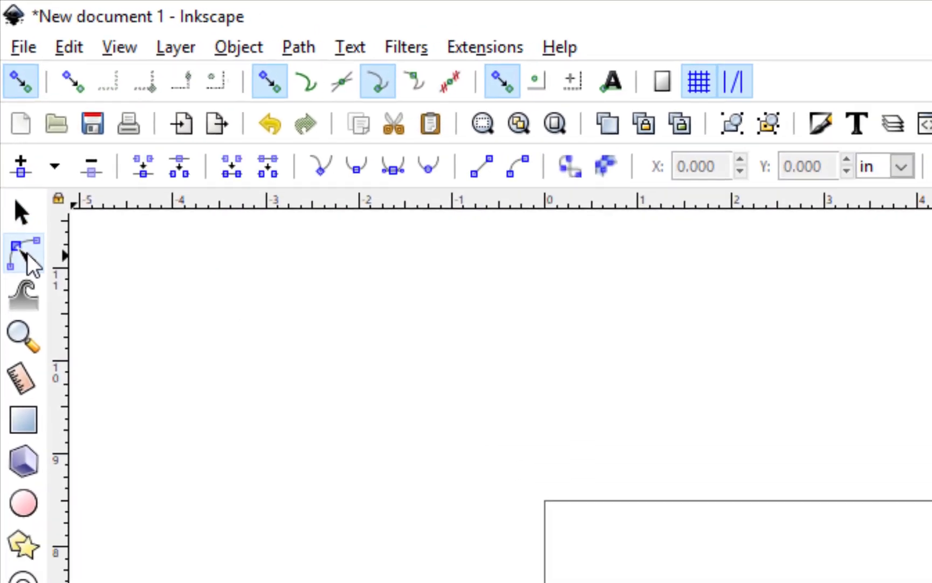
pyautogui.click(506, 453)
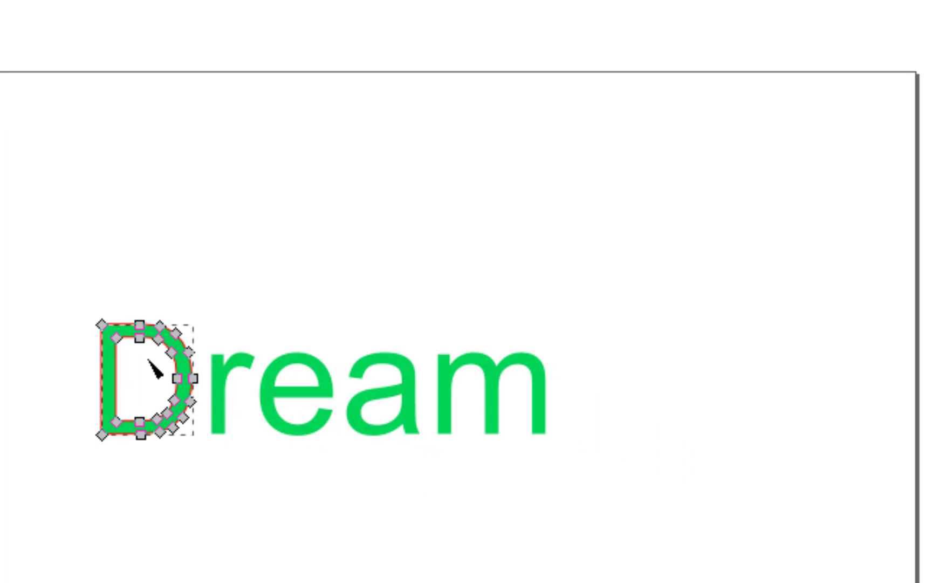
pyautogui.scroll(5, 156, 367)
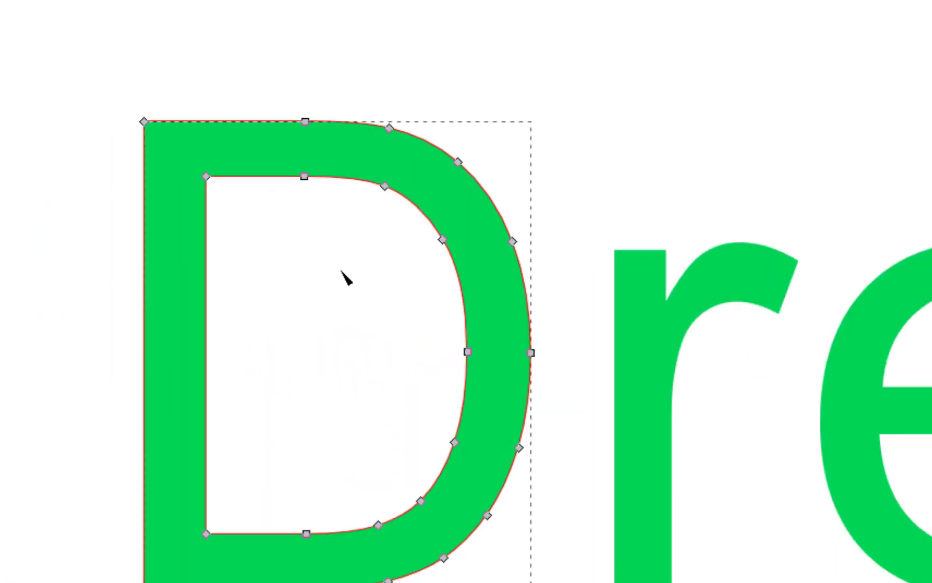
pyautogui.scroll(1, 341, 271)
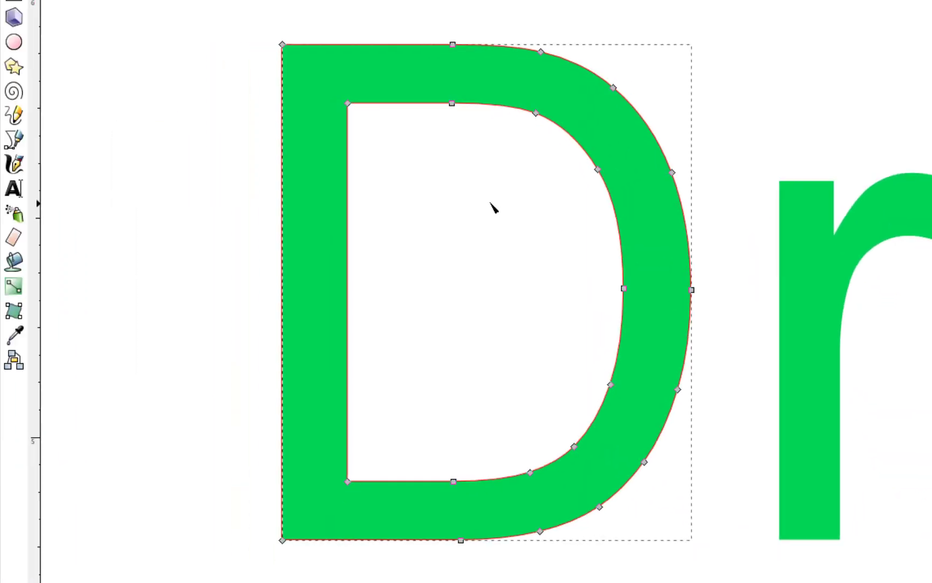
pyautogui.scroll(1, 494, 207)
pyautogui.scroll(-1, 495, 208)
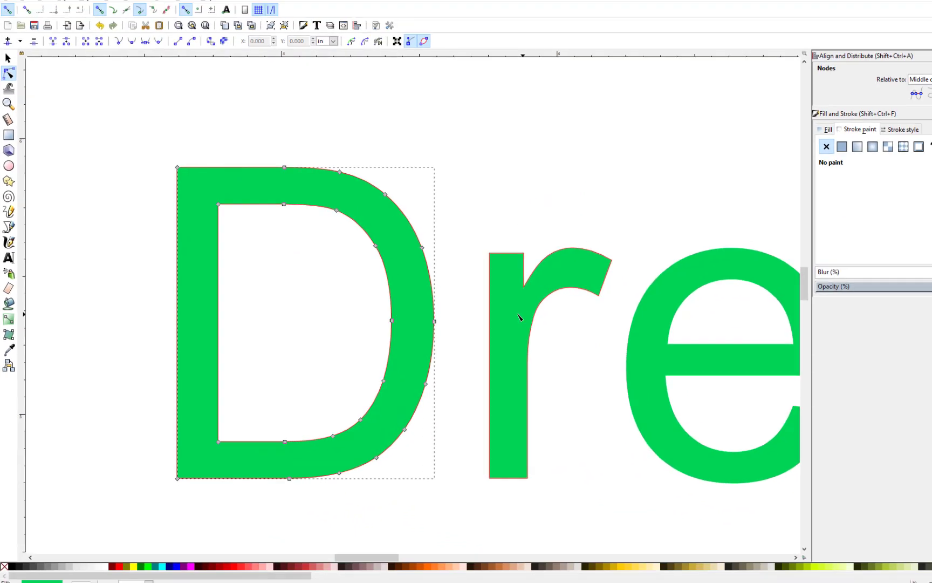
# - Select the letters r, e and D individually with the node editing tool to view the nodes along their outlines
pyautogui.click(768, 288)
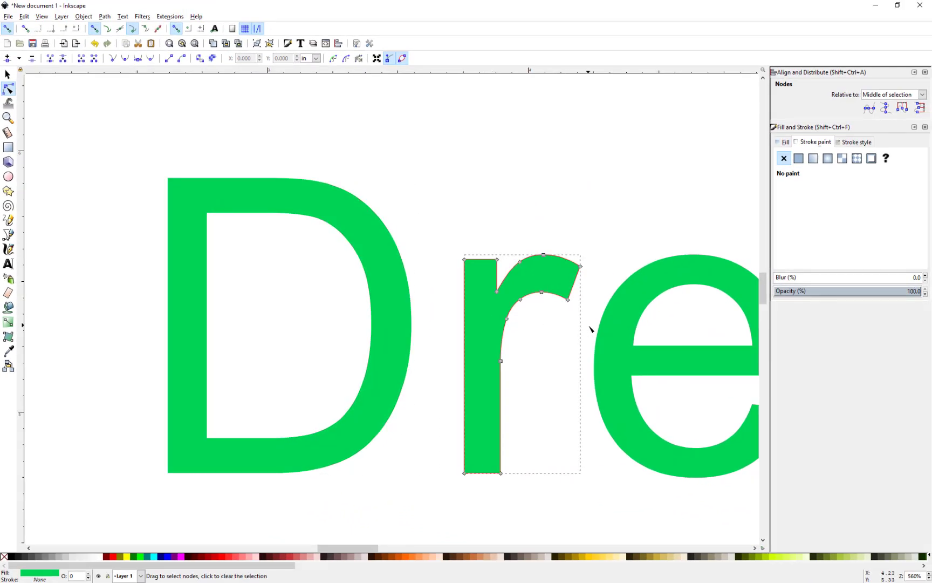
pyautogui.click(604, 347)
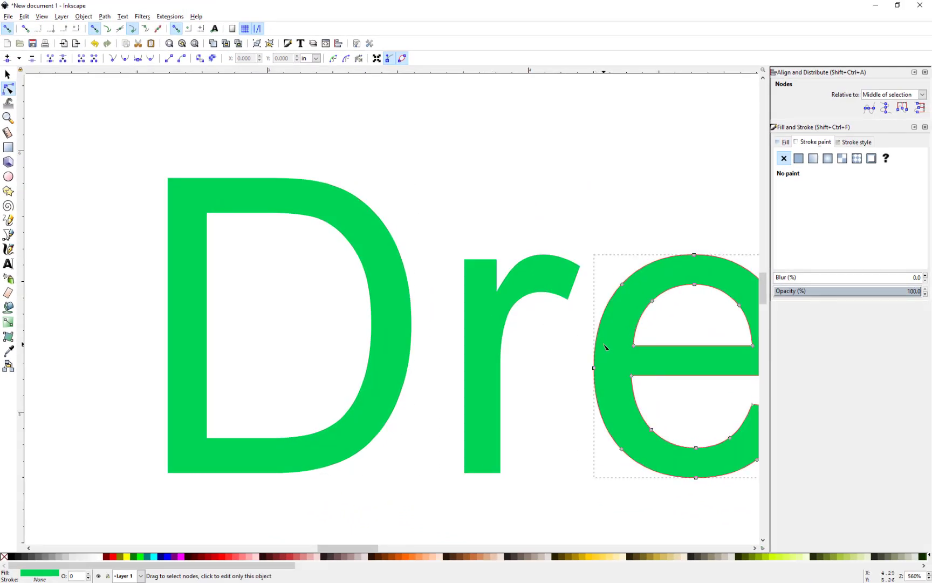
pyautogui.click(489, 340)
pyautogui.click(396, 334)
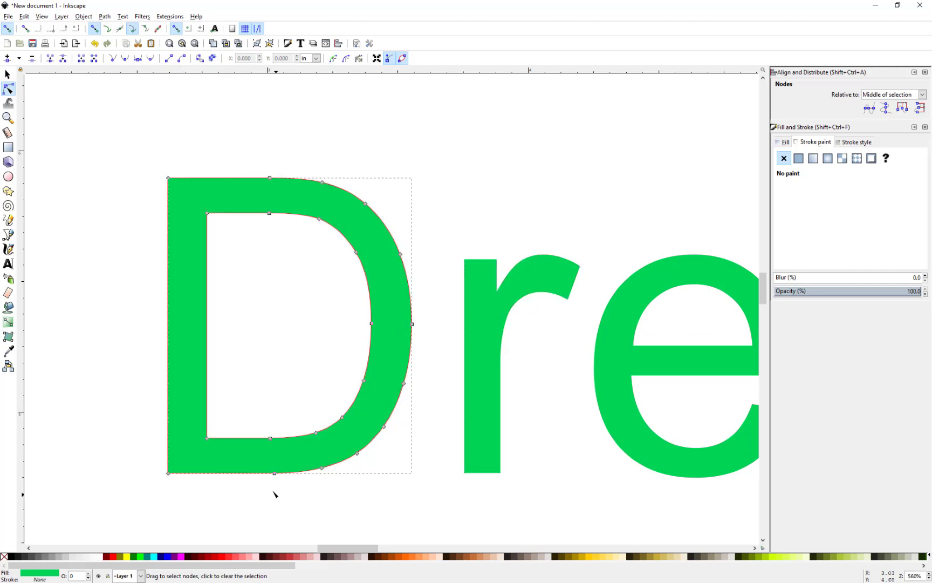
# - Pull the letter D's bottom-edge node downward and reshape its curve handle, and stretch the letter r's base nodes downward
pyautogui.moveTo(274, 474); pyautogui.dragTo(273, 514)
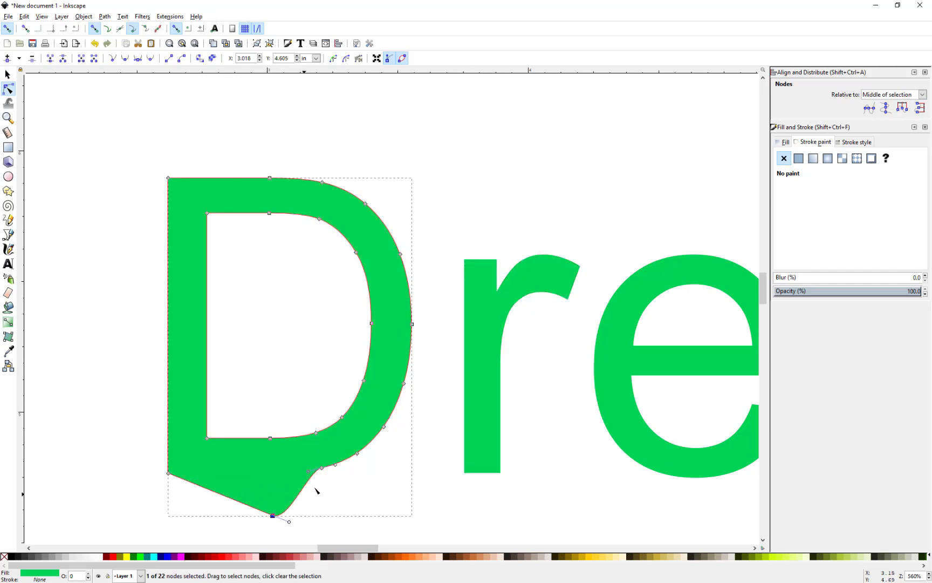
pyautogui.moveTo(339, 473); pyautogui.dragTo(301, 526)
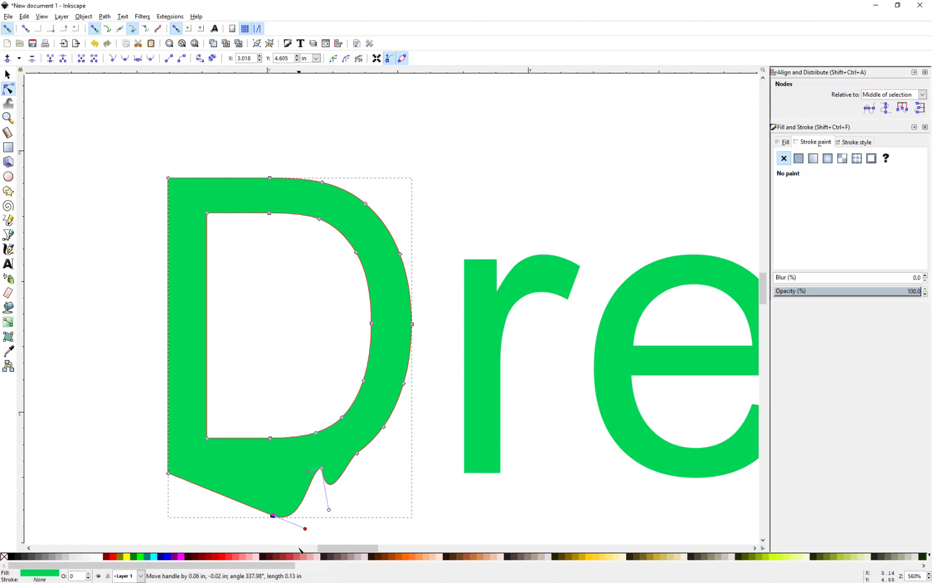
pyautogui.click(466, 475)
pyautogui.moveTo(466, 475); pyautogui.dragTo(487, 516)
pyautogui.doubleClick(479, 493)
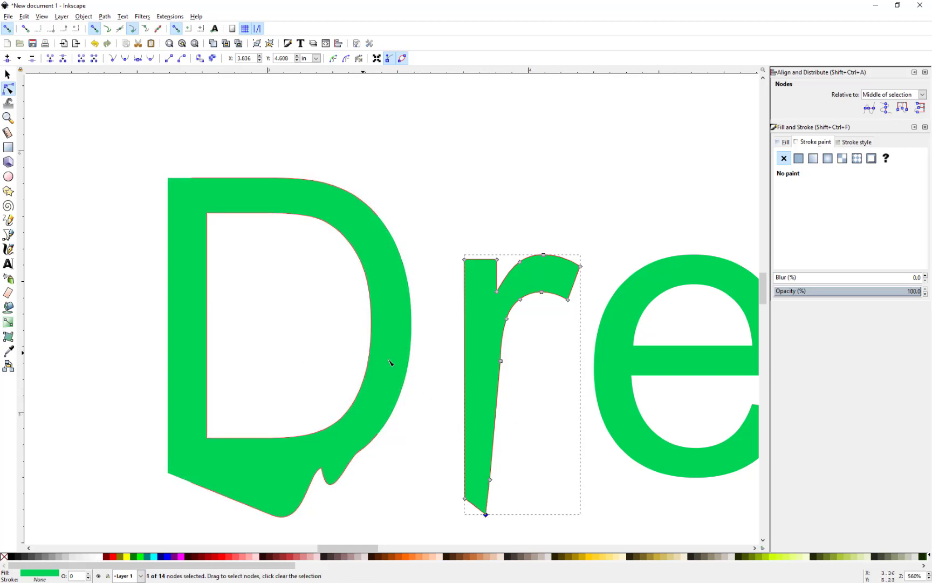
# - Undo the node edits on D and r as well as the path conversion, and clear the selection
pyautogui.scroll(-2, 390, 363)
pyautogui.scroll(-2, 391, 364)
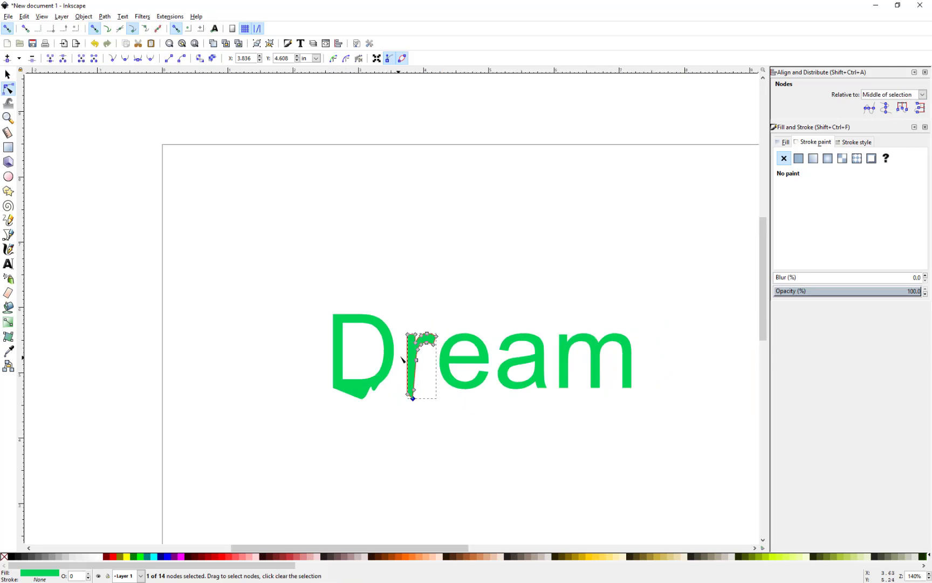
pyautogui.scroll(3, 418, 353)
pyautogui.scroll(4, 418, 354)
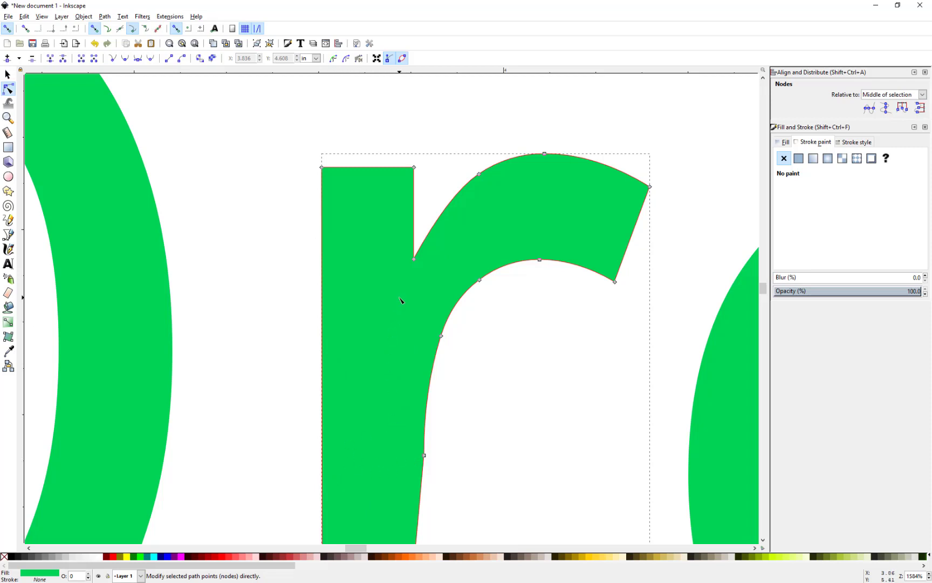
pyautogui.scroll(-5, 374, 330)
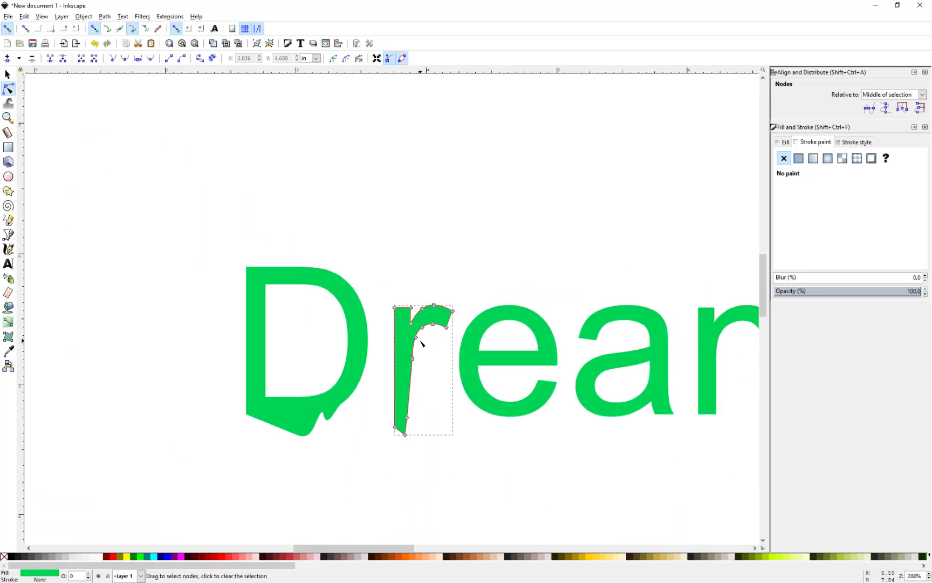
pyautogui.scroll(-1, 421, 343)
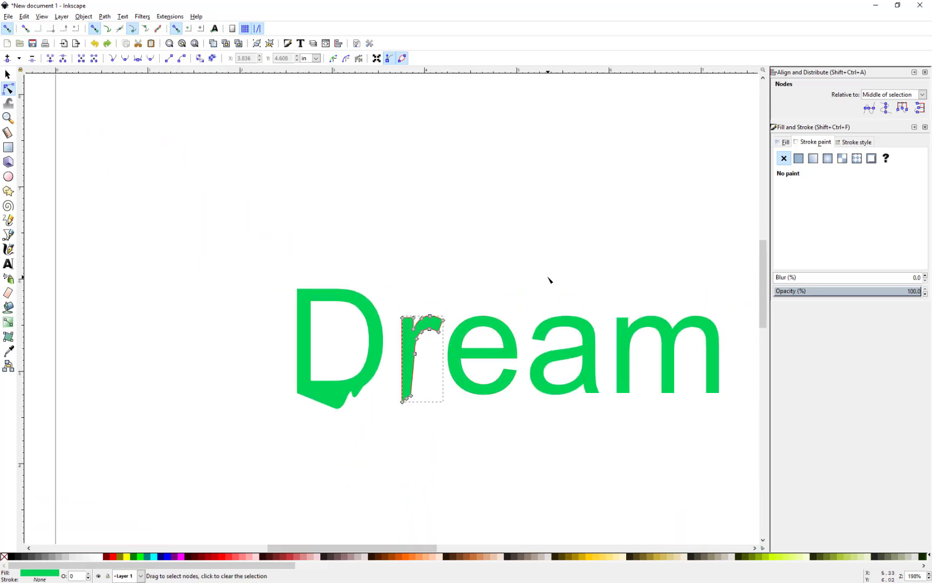
pyautogui.hotkey('ctrl', 'z')
pyautogui.hotkey('ctrl', 'z')
pyautogui.press('Escape')
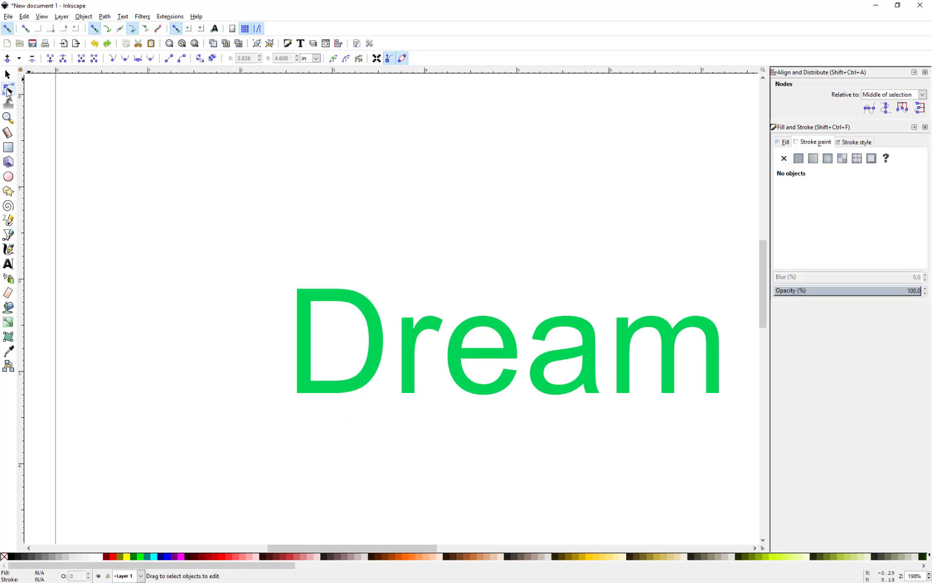
# - Select the text "Dream" and convert it to paths with Object to Path
pyautogui.click(341, 296)
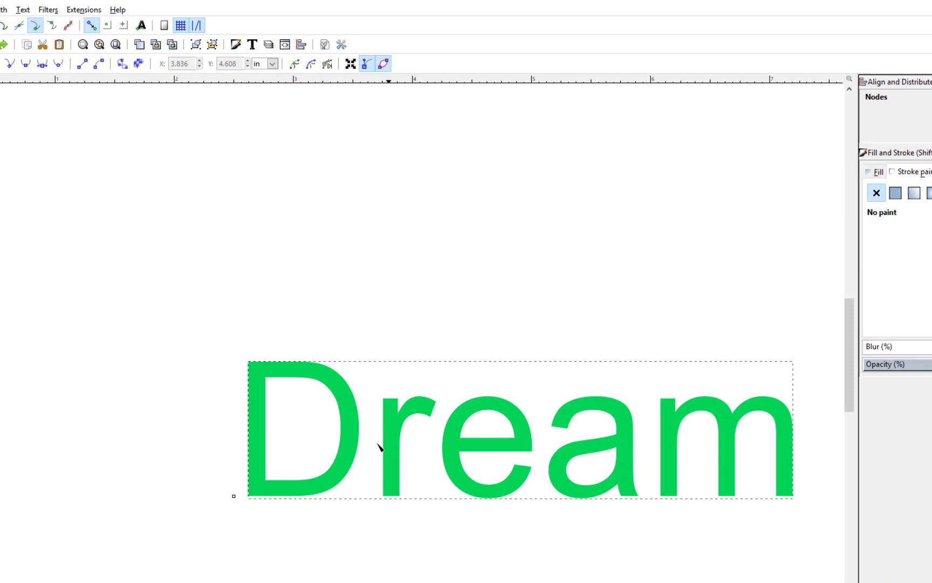
pyautogui.press('s')
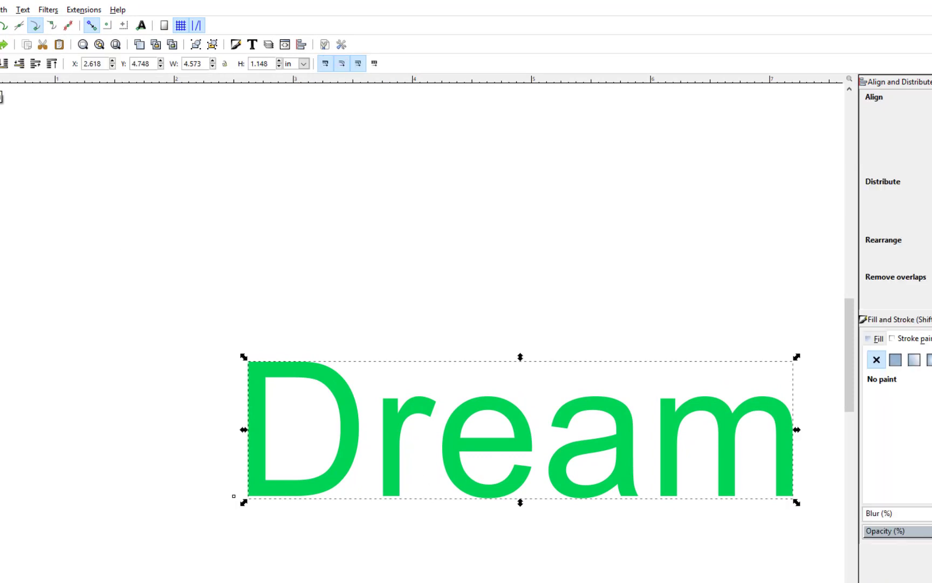
pyautogui.click(5, 10)
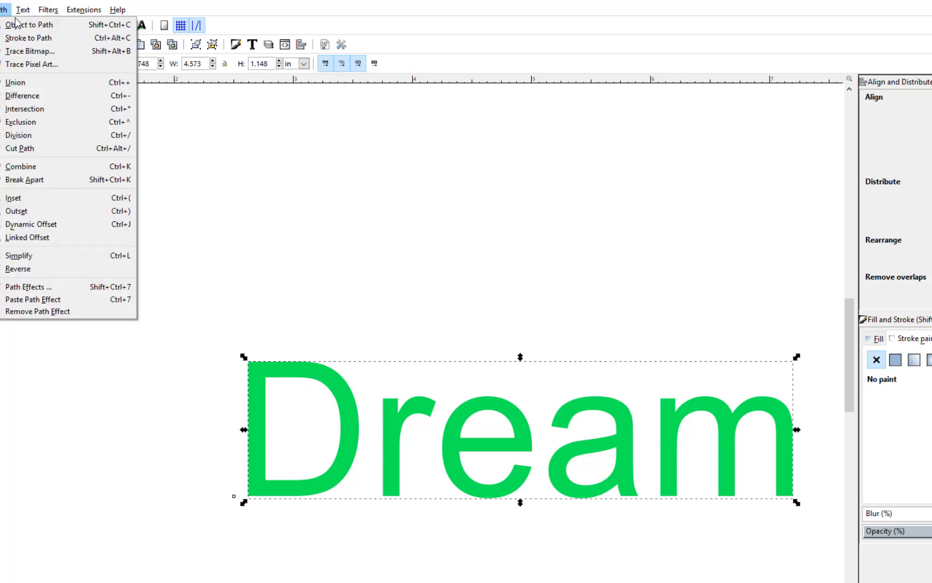
pyautogui.click(3, 27)
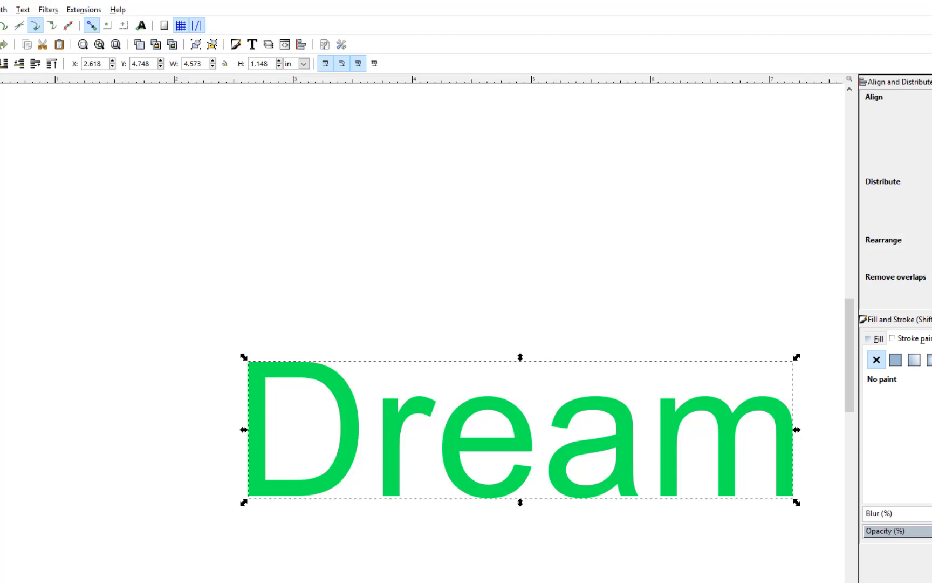
# - Inspect the outlines of D, r and e individually with the node editing tool, and rubber-band select all the letters with the Selector
pyautogui.press('n')
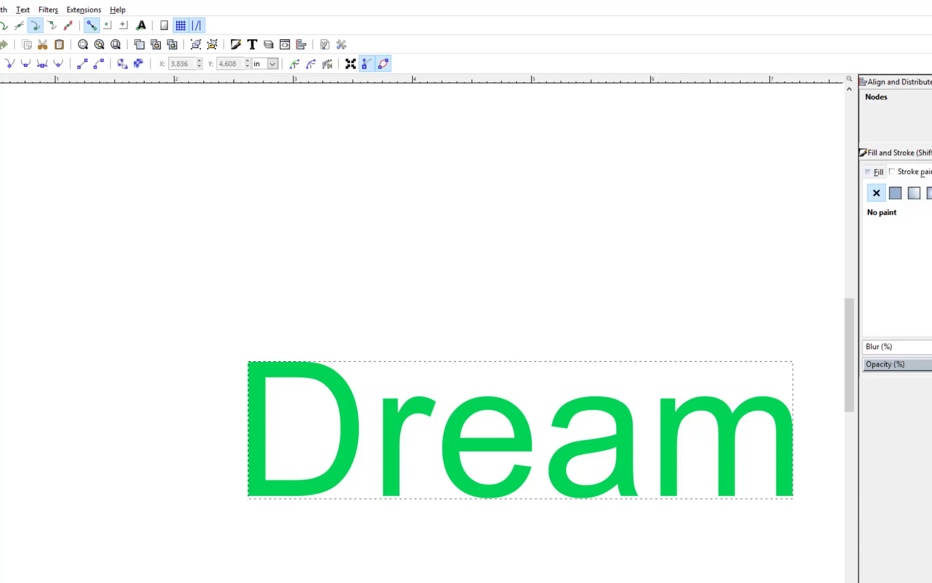
pyautogui.click(297, 367)
pyautogui.click(407, 412)
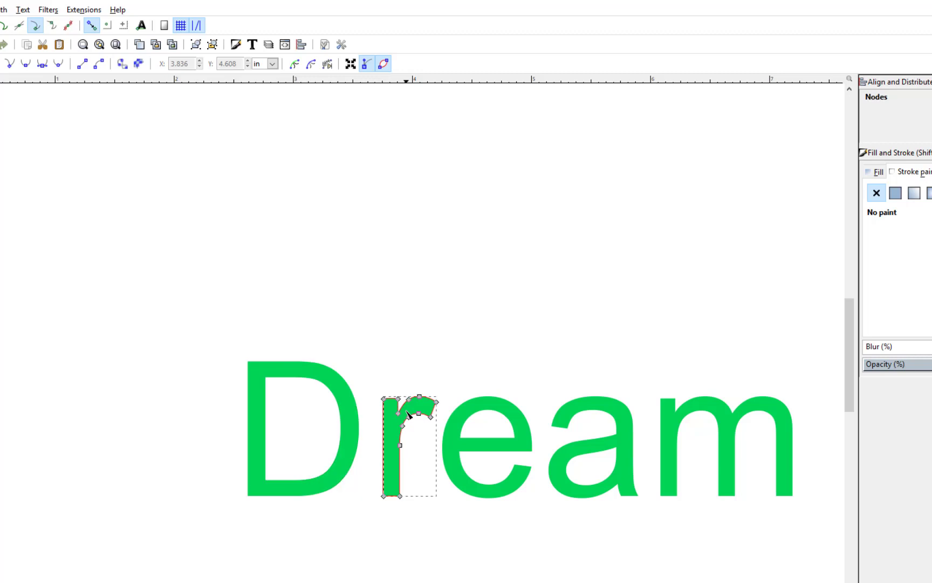
pyautogui.click(525, 433)
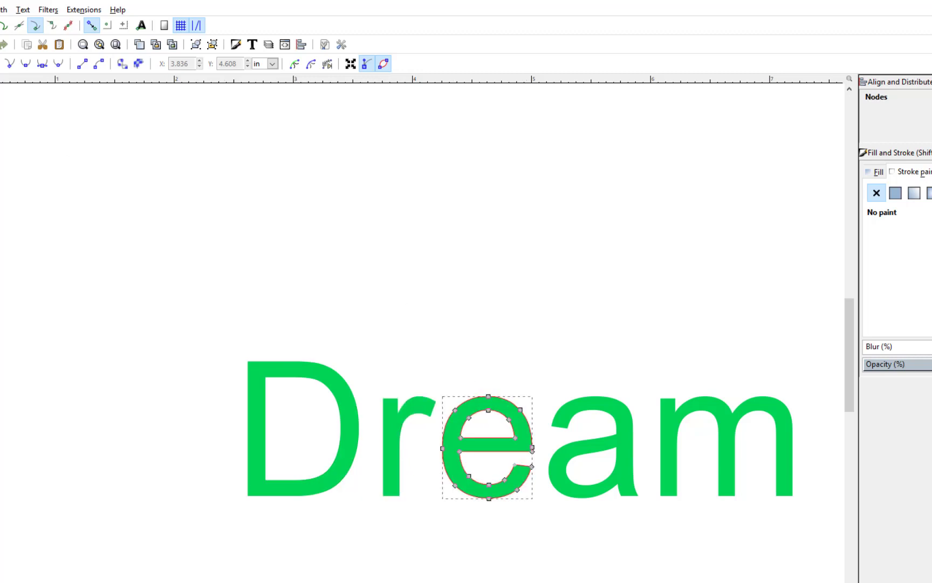
pyautogui.press('s')
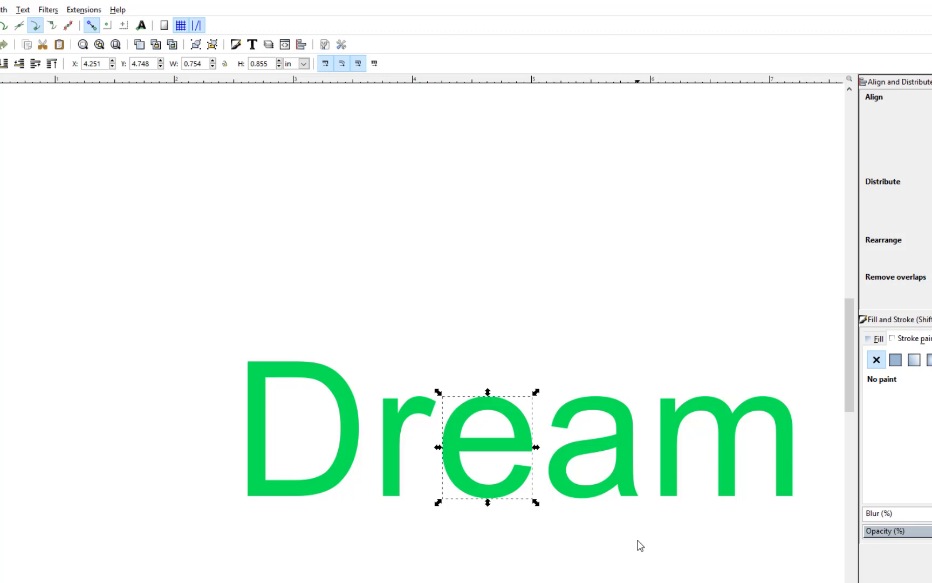
pyautogui.moveTo(186, 314); pyautogui.dragTo(818, 545)
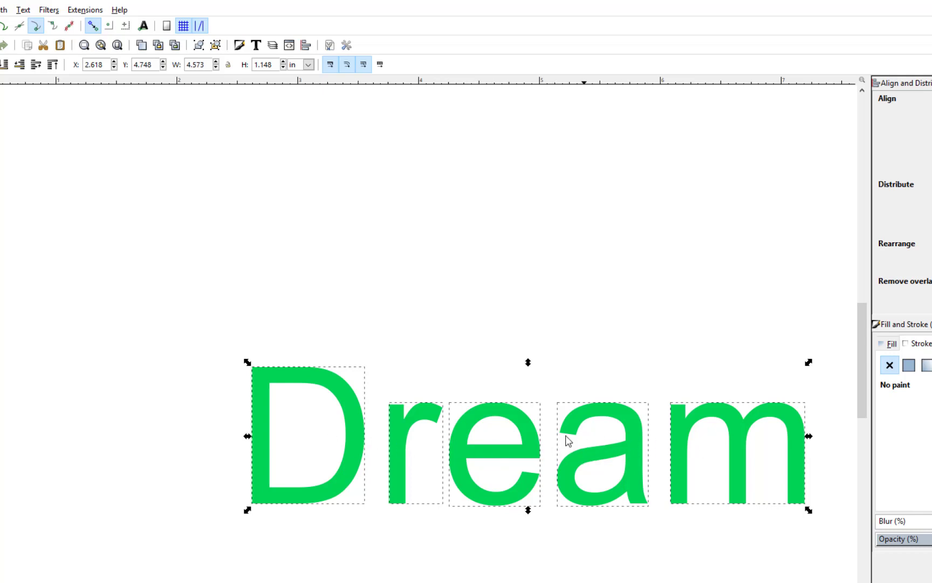
# - Select only the letter e, move it slightly, and undo the move
pyautogui.click(522, 381)
pyautogui.moveTo(515, 411)
pyautogui.mouseDown()
pyautogui.moveTo(519, 356)
pyautogui.moveTo(516, 436)
pyautogui.moveTo(512, 379)
pyautogui.moveTo(527, 397)
pyautogui.moveTo(576, 382)
pyautogui.moveTo(505, 423)
pyautogui.moveTo(512, 423)
pyautogui.mouseUp()
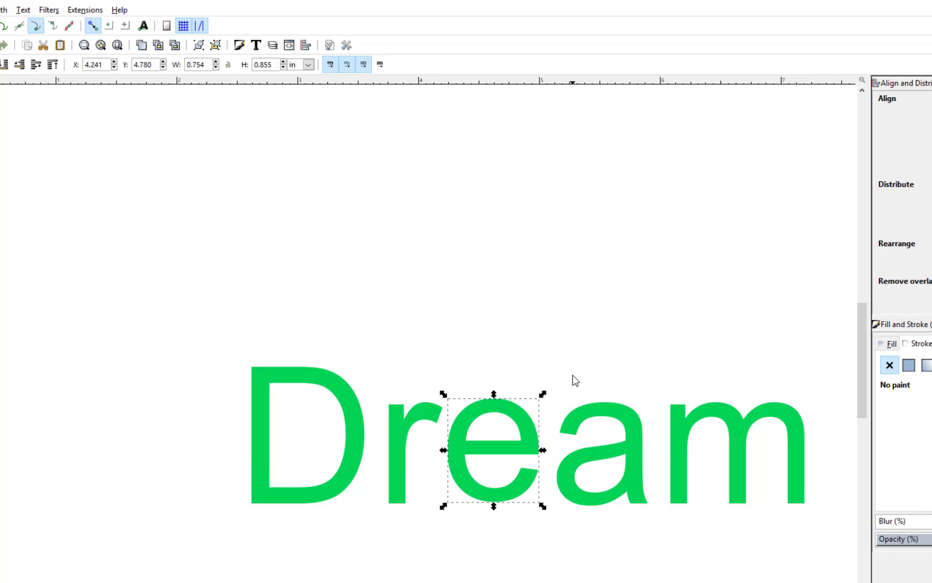
pyautogui.hotkey('ctrl', 'z')
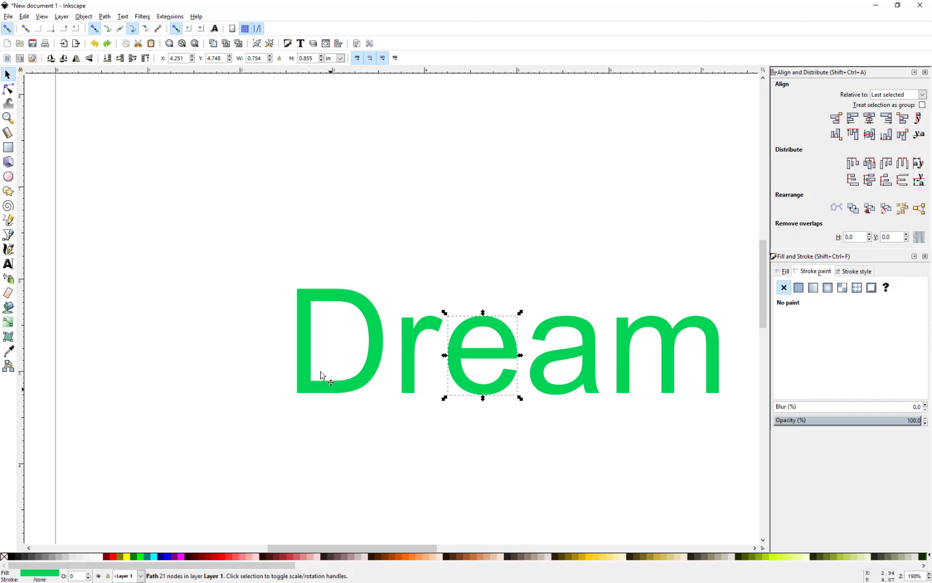
# - Merge all the letters of "Dream" into one path with Union and move the word to about X 1.529, Y 4.937 in
pyautogui.moveTo(258, 271); pyautogui.dragTo(741, 436)
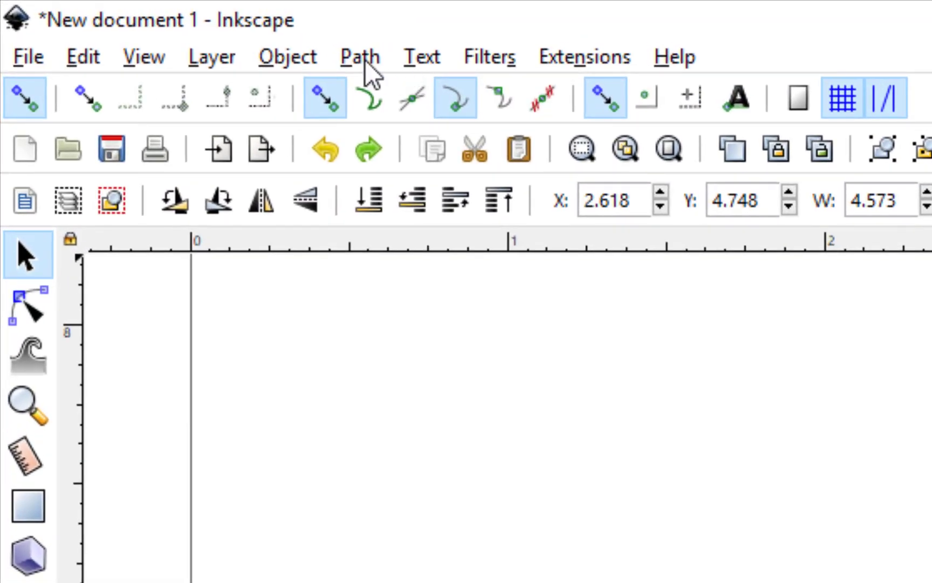
pyautogui.click(361, 56)
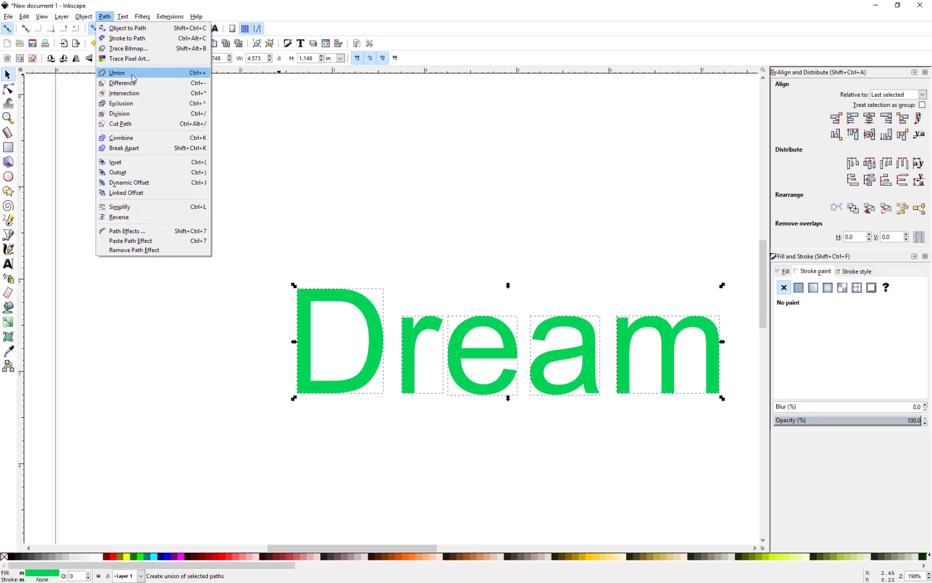
pyautogui.click(124, 76)
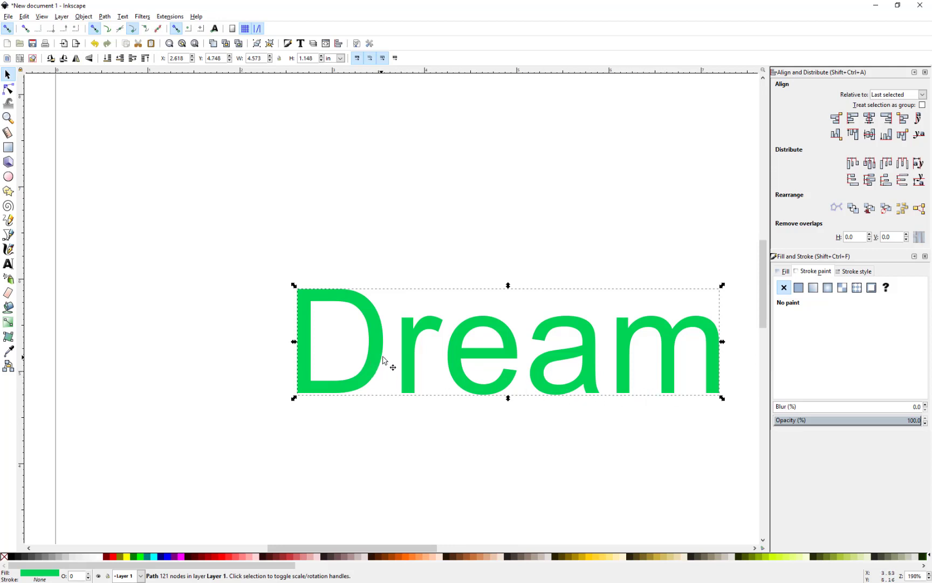
pyautogui.moveTo(382, 359); pyautogui.dragTo(274, 308)
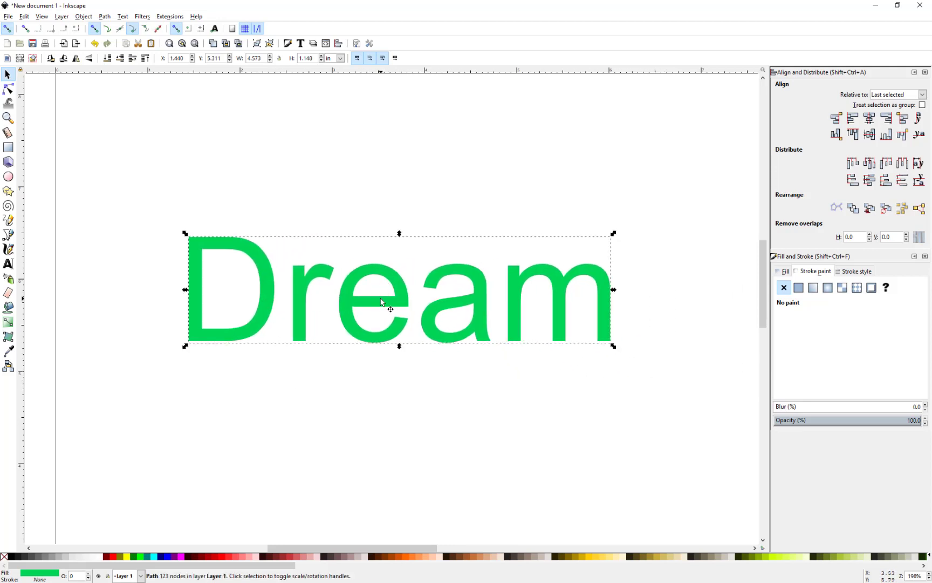
pyautogui.moveTo(381, 302); pyautogui.dragTo(390, 333)
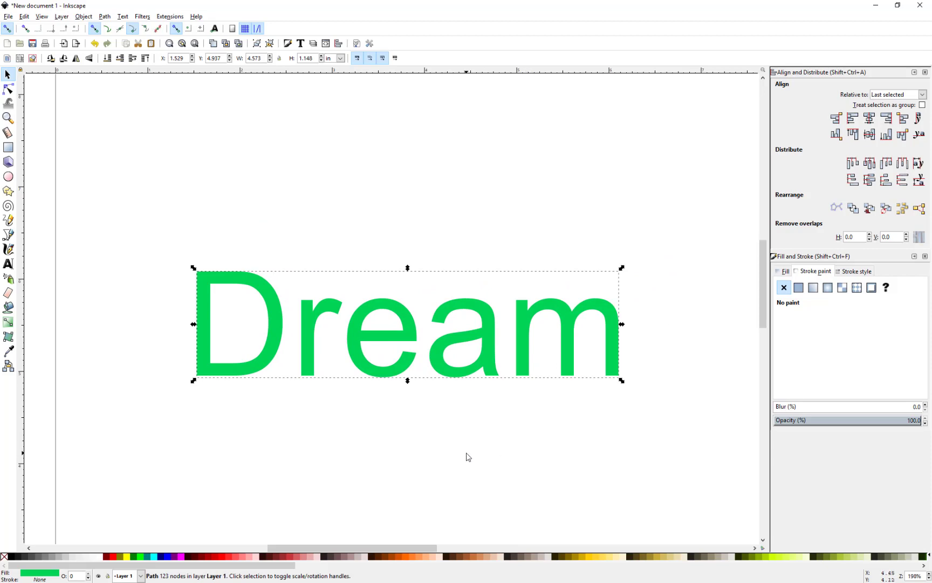
# - View the merged word's nodes with the node editing tool, check it with the Text tool, and return to the Selector
pyautogui.click(8, 89)
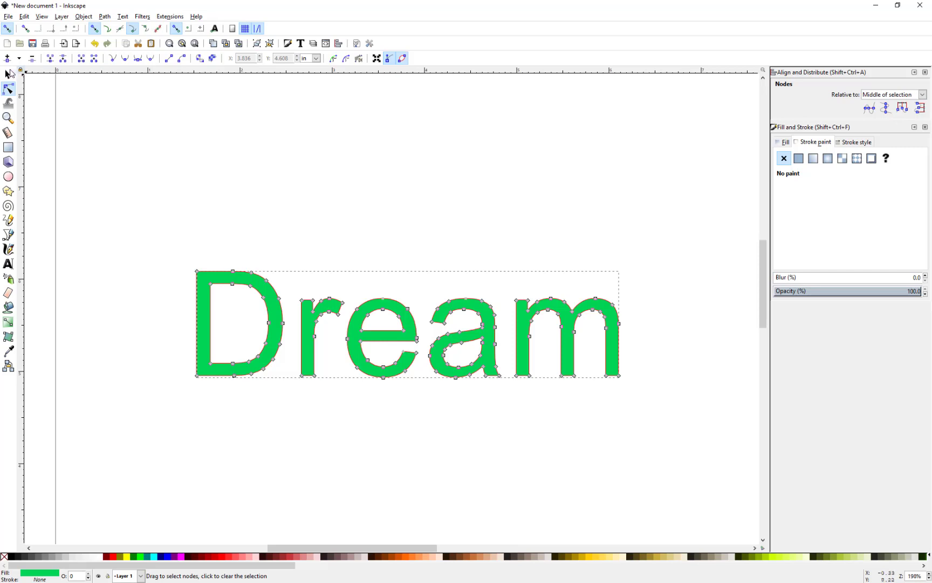
pyautogui.click(8, 75)
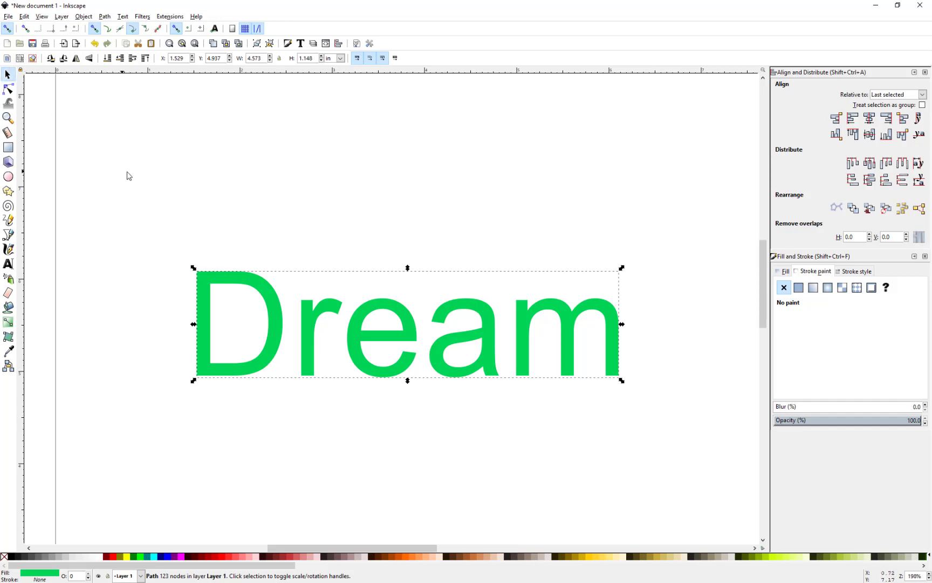
pyautogui.click(13, 266)
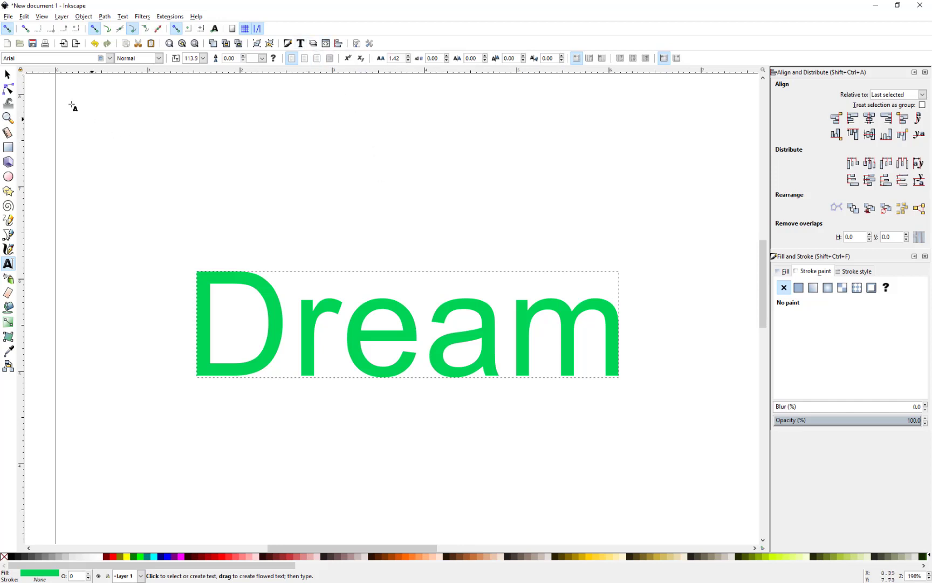
pyautogui.click(8, 74)
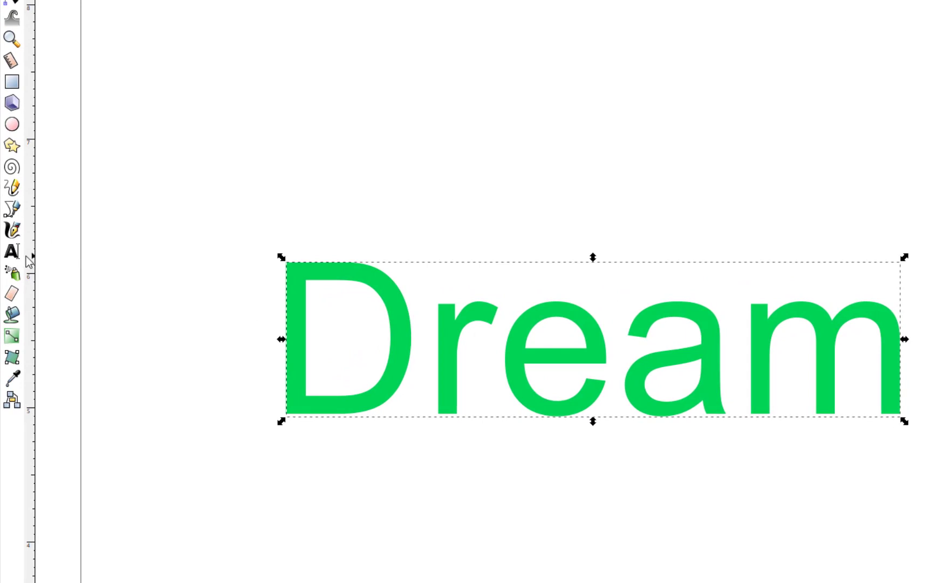
# - Try to edit the converted word "Dream" with the Text tool, and return to the Selector with nothing selected
pyautogui.click(11, 250)
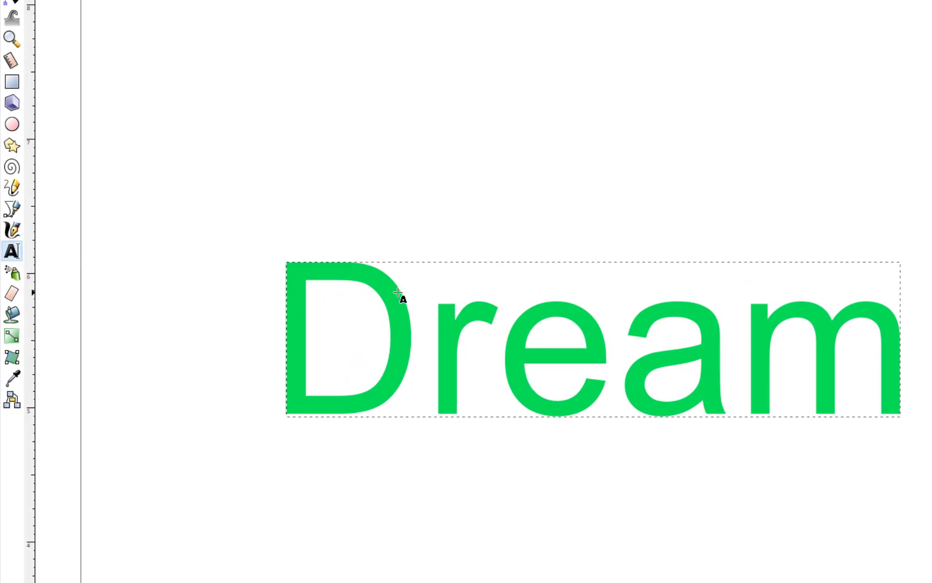
pyautogui.click(392, 363)
pyautogui.moveTo(391, 362); pyautogui.dragTo(410, 364)
pyautogui.press('Right')
pyautogui.click(8, 75)
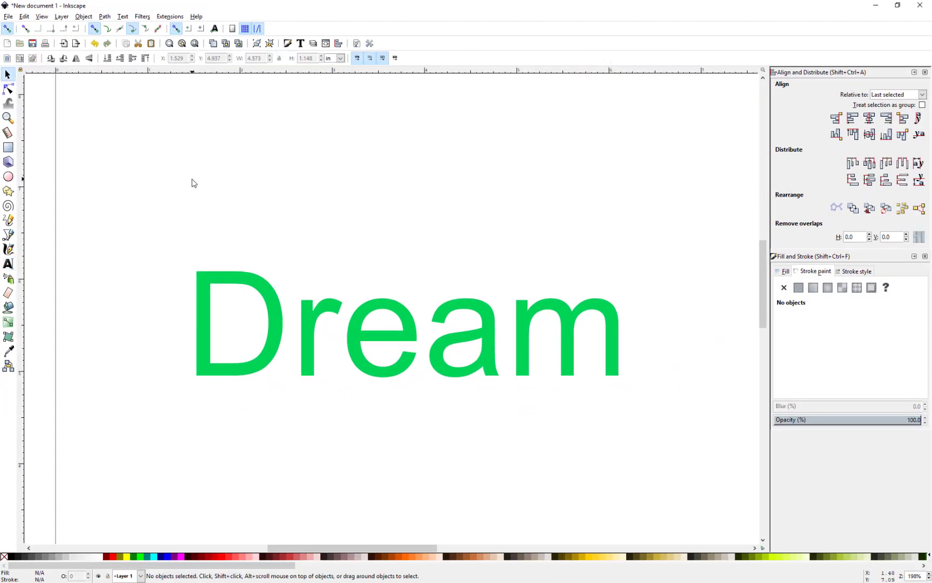